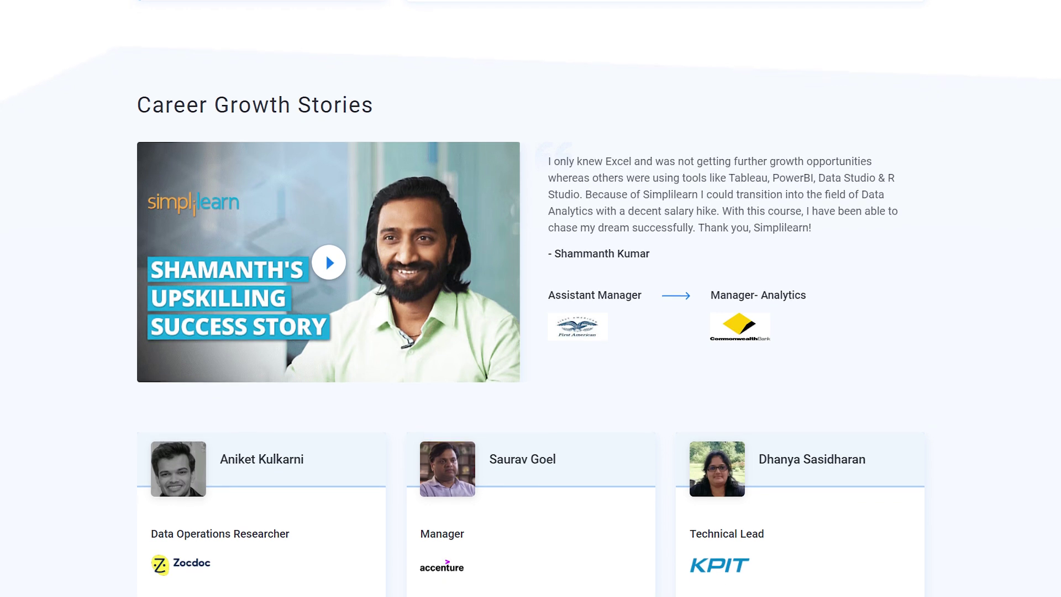
Review the career growth stories, key features and certification advantages on the Data Analytics course page
{"action": "scroll", "coordinate": [531, 299], "scroll_direction": "down", "scroll_amount": 3}
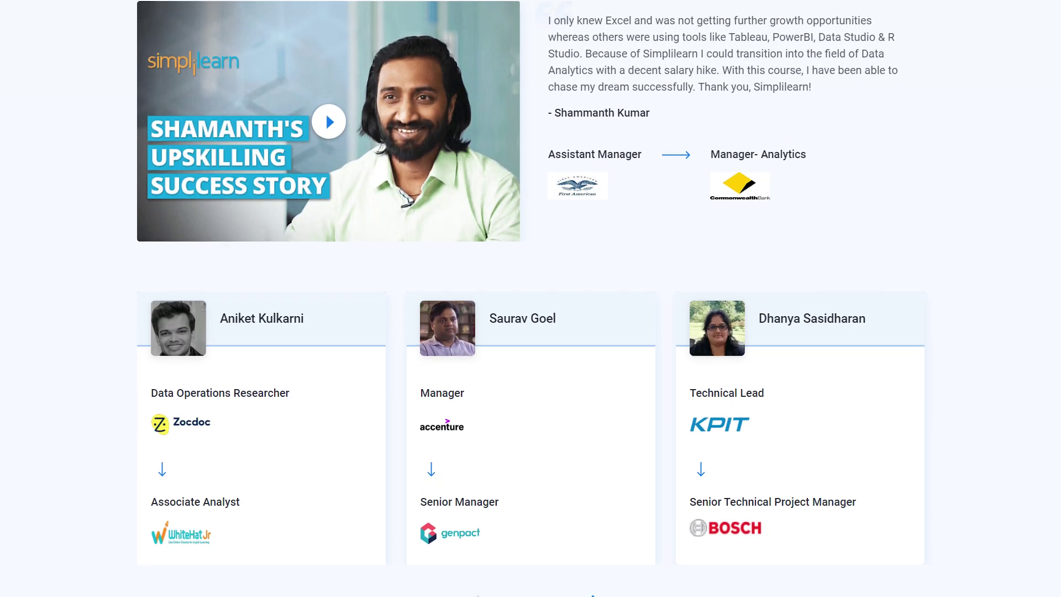
{"action": "scroll", "coordinate": [530, 299], "scroll_direction": "down", "scroll_amount": 3}
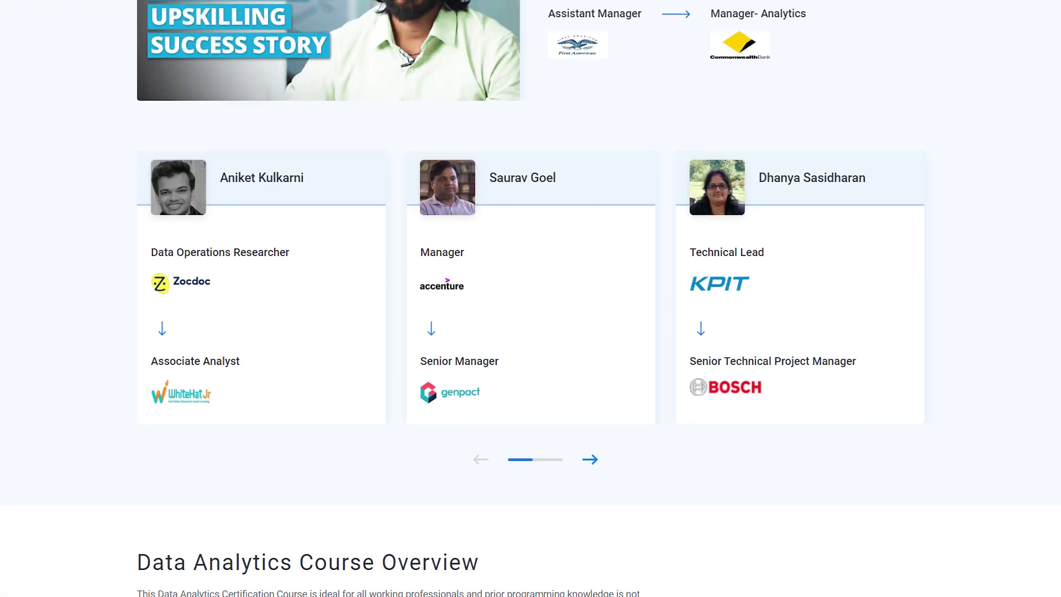
{"action": "scroll", "coordinate": [530, 298], "scroll_direction": "down", "scroll_amount": 3}
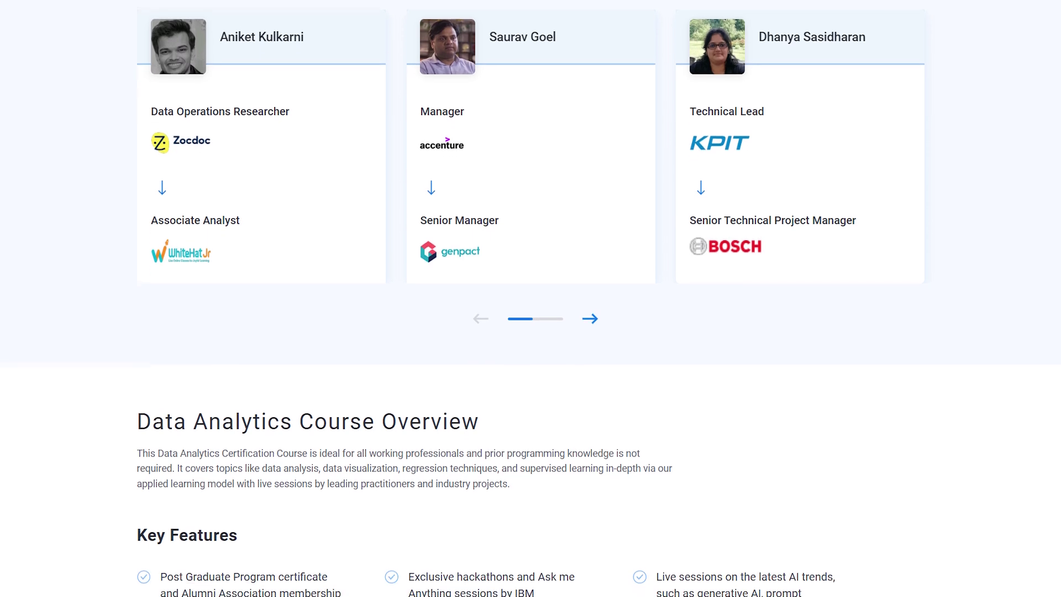
{"action": "scroll", "coordinate": [530, 299], "scroll_direction": "down", "scroll_amount": 3}
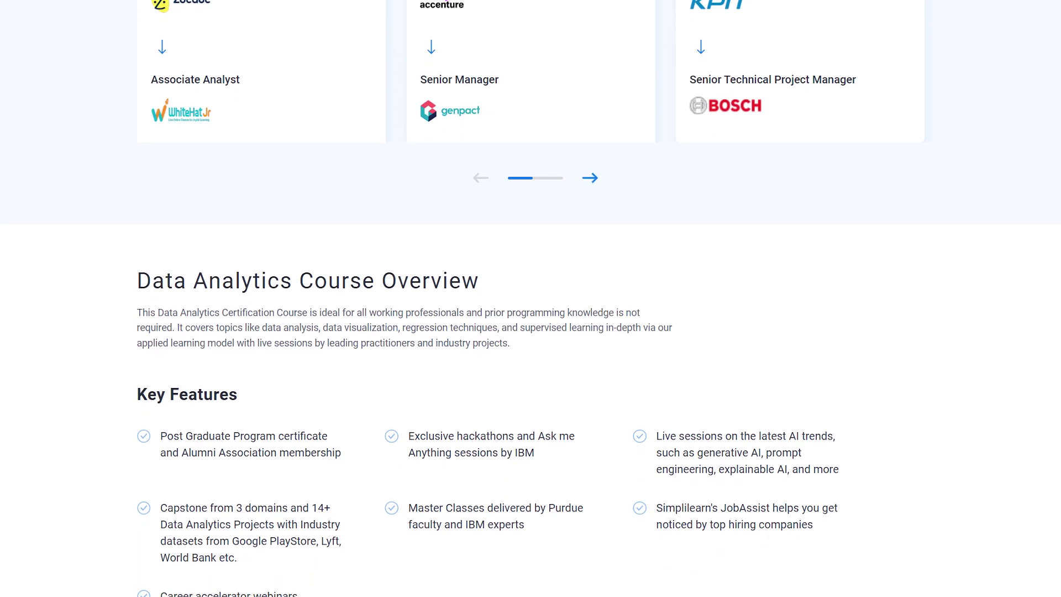
{"action": "scroll", "coordinate": [530, 298], "scroll_direction": "down", "scroll_amount": 3}
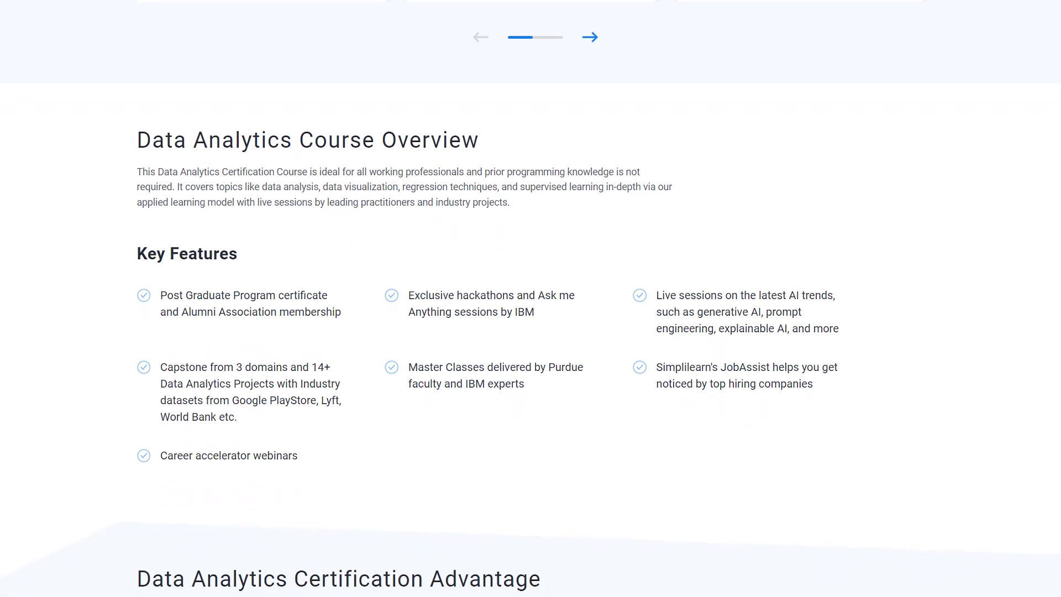
{"action": "scroll", "coordinate": [530, 298], "scroll_direction": "down", "scroll_amount": 3}
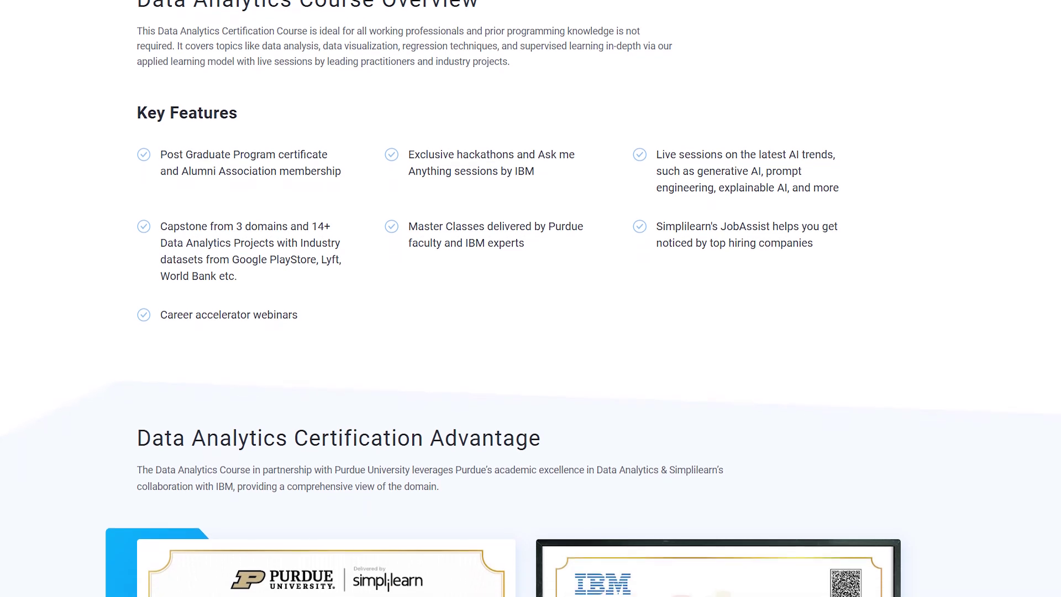
{"action": "scroll", "coordinate": [531, 299], "scroll_direction": "down", "scroll_amount": 3}
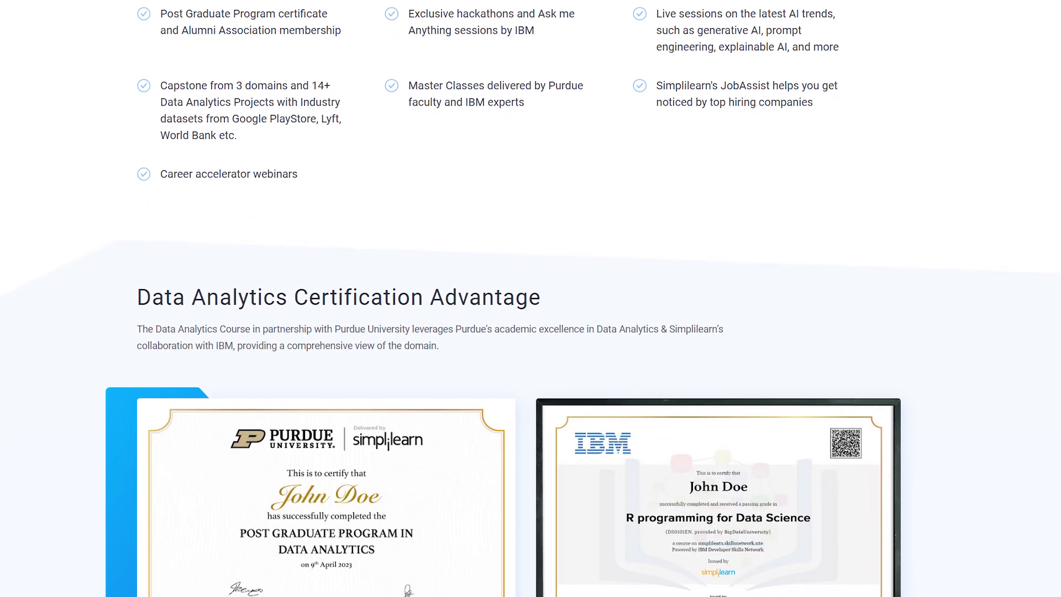
{"action": "scroll", "coordinate": [530, 298], "scroll_direction": "down", "scroll_amount": 3}
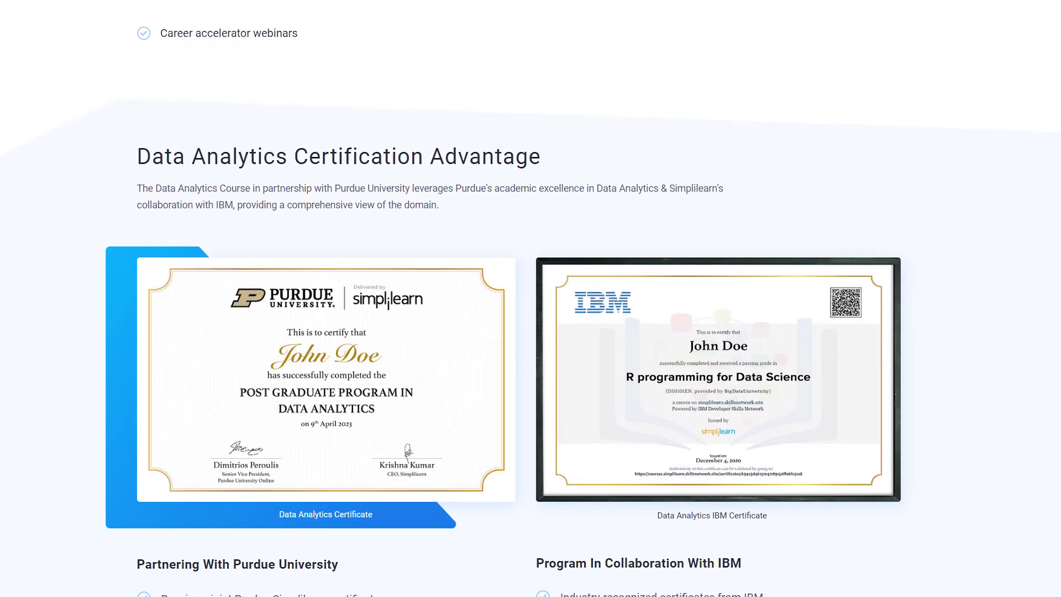
{"action": "scroll", "coordinate": [530, 298], "scroll_direction": "down", "scroll_amount": 3}
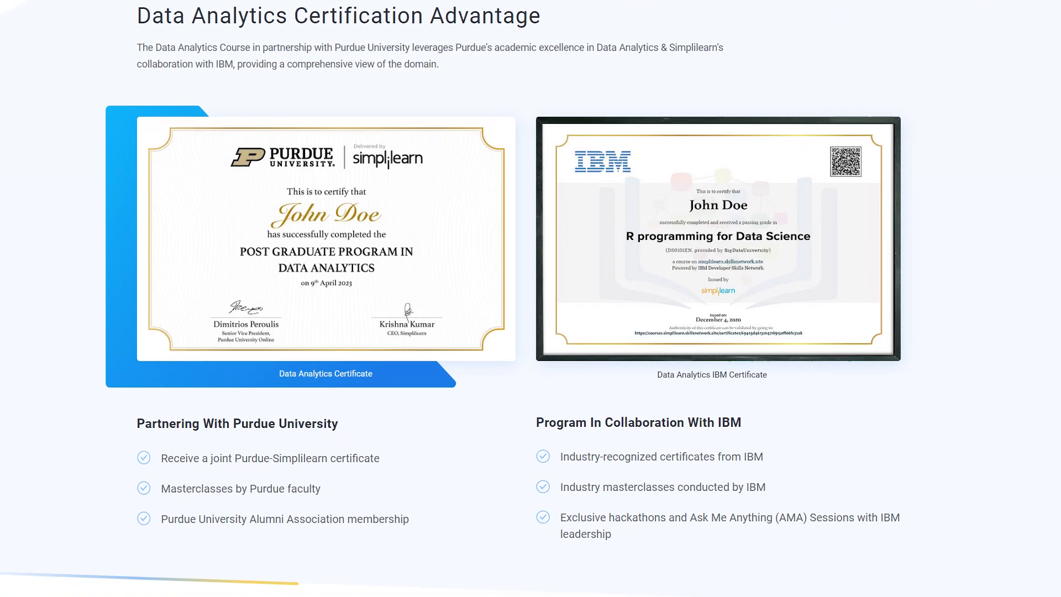
{"action": "scroll", "coordinate": [531, 299], "scroll_direction": "down", "scroll_amount": 3}
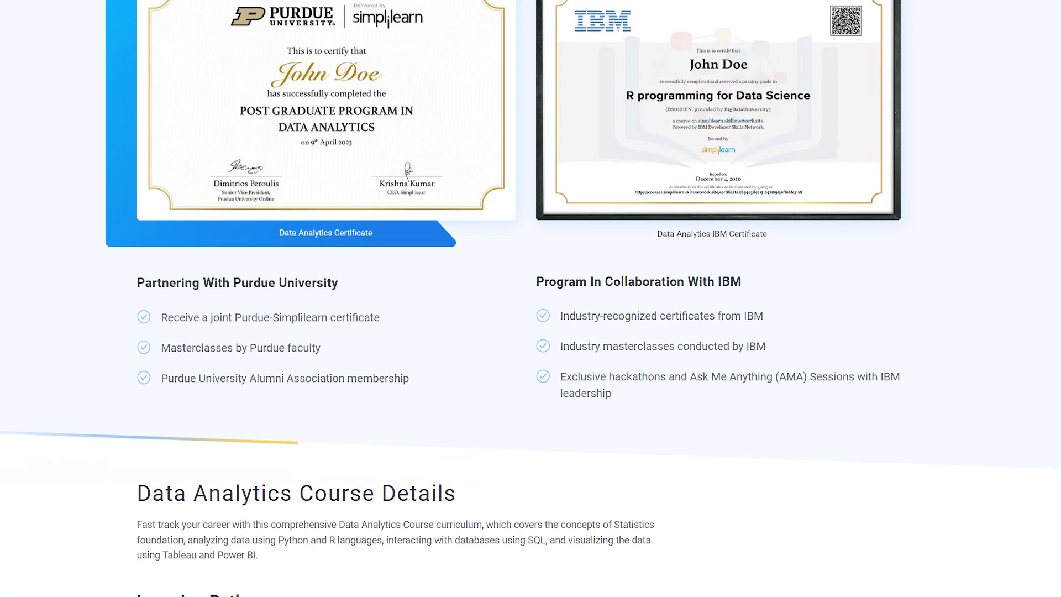
Examine the Data Analytics course details, including the learning path, electives, skills and tools covered
{"action": "scroll", "coordinate": [530, 298], "scroll_direction": "down", "scroll_amount": 3}
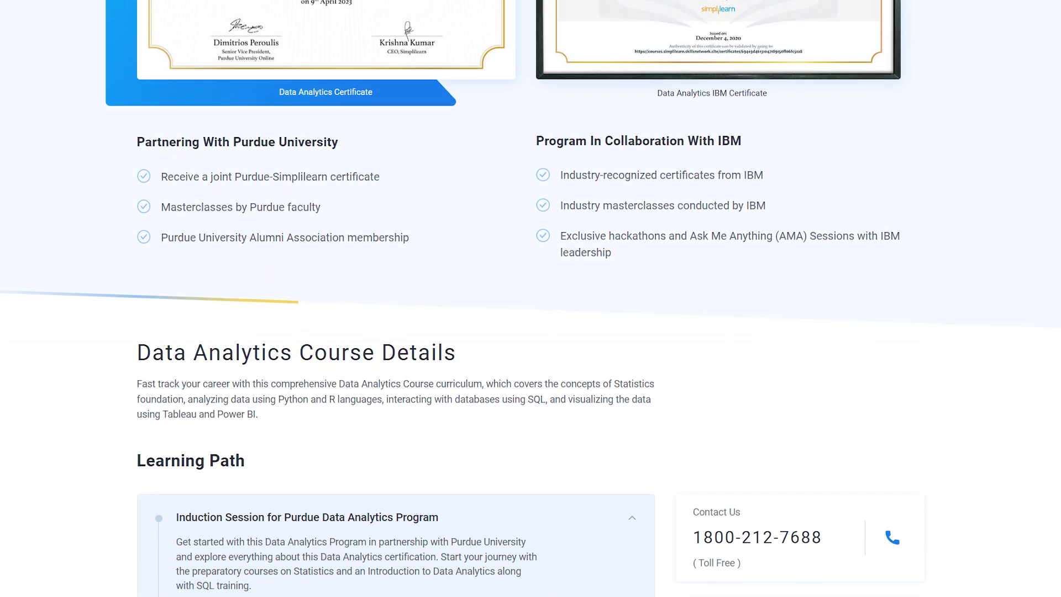
{"action": "scroll", "coordinate": [530, 298], "scroll_direction": "down", "scroll_amount": 3}
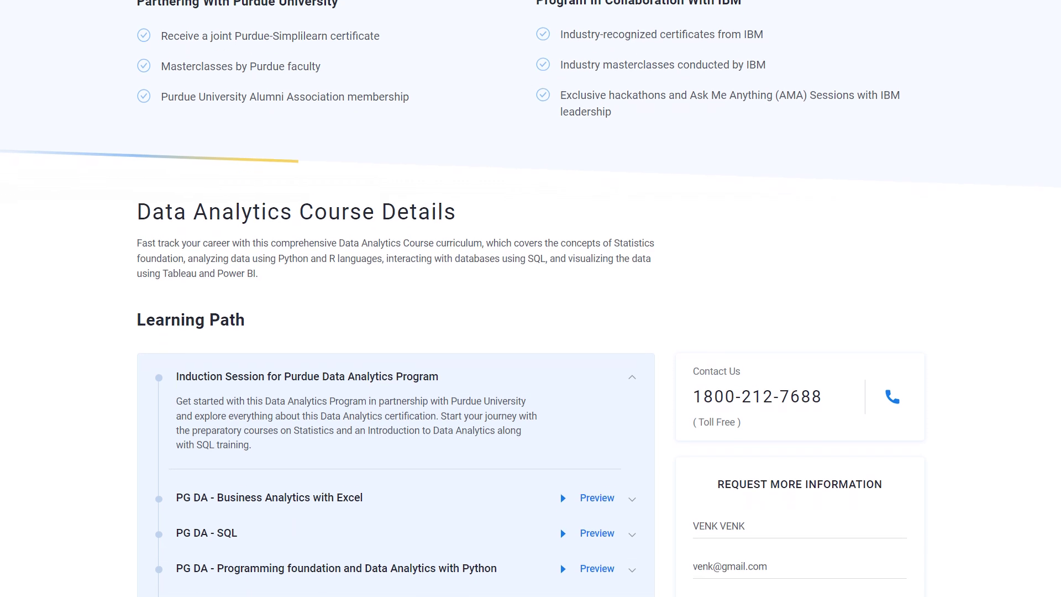
{"action": "scroll", "coordinate": [530, 299], "scroll_direction": "down", "scroll_amount": 3}
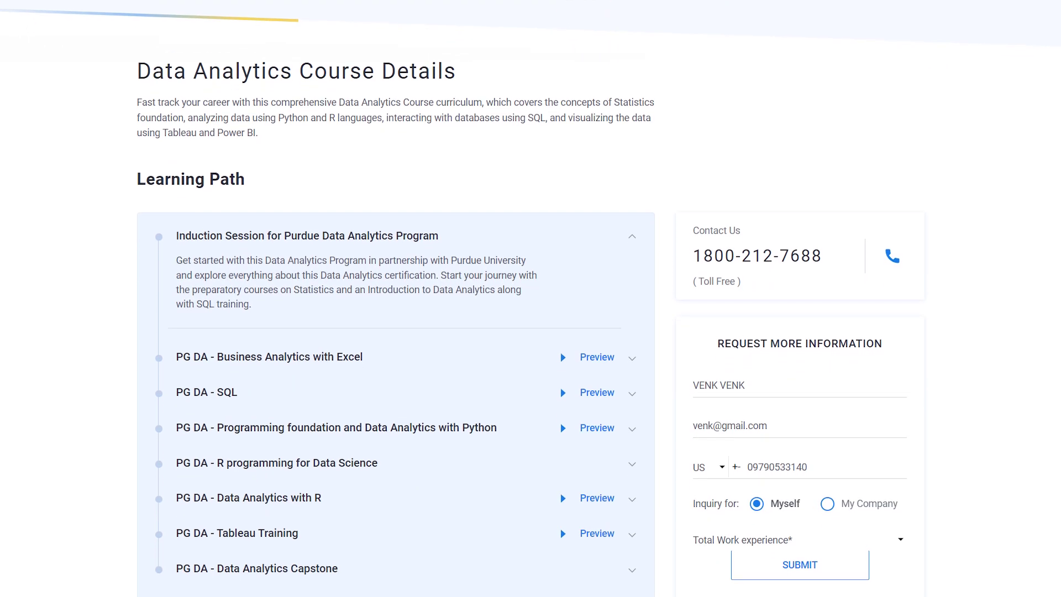
{"action": "scroll", "coordinate": [530, 298], "scroll_direction": "down", "scroll_amount": 3}
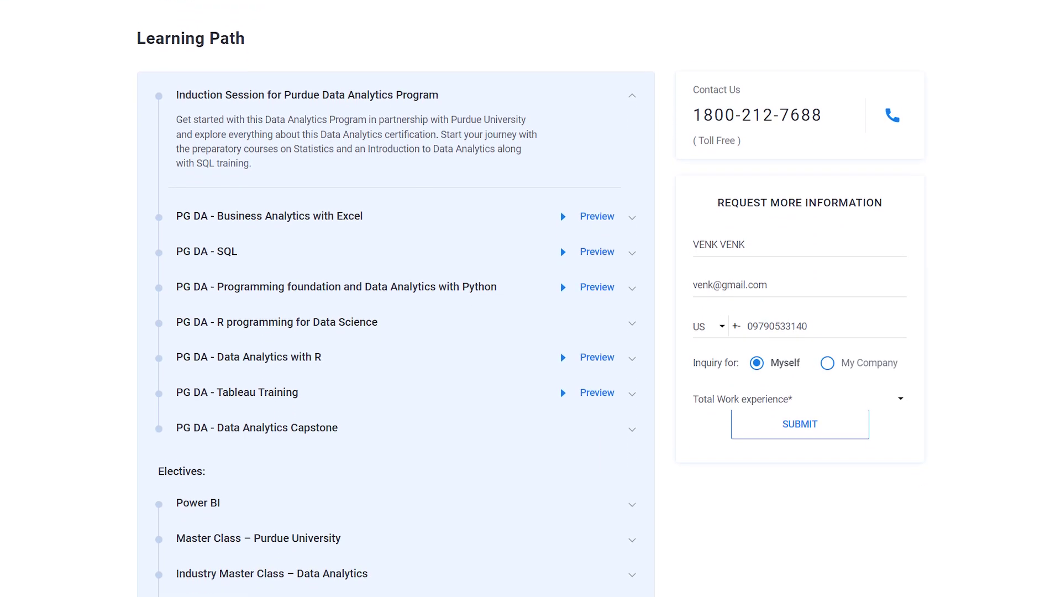
{"action": "scroll", "coordinate": [531, 299], "scroll_direction": "down", "scroll_amount": 3}
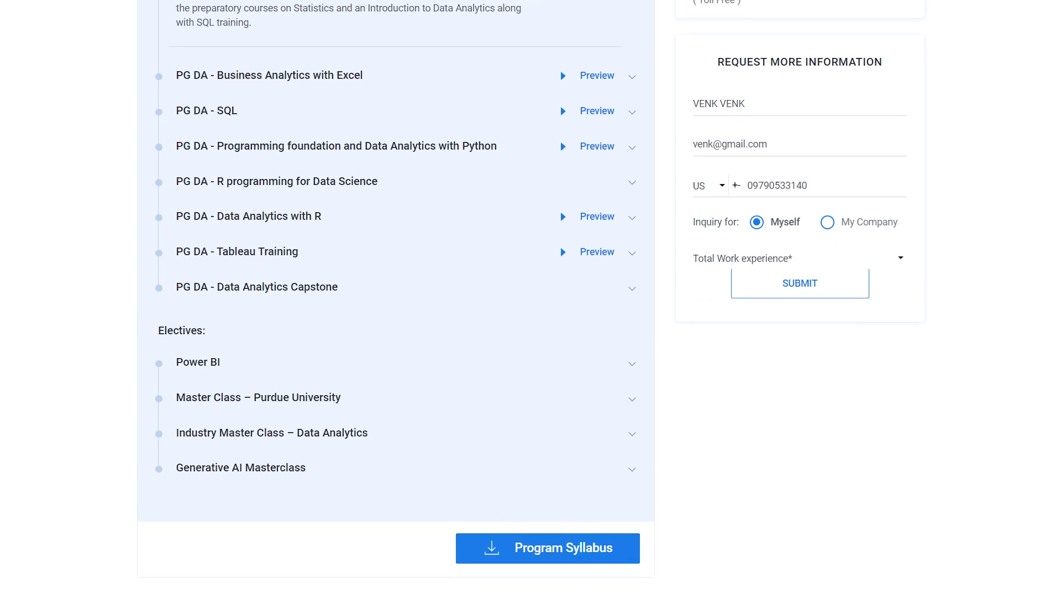
{"action": "scroll", "coordinate": [531, 298], "scroll_direction": "down", "scroll_amount": 3}
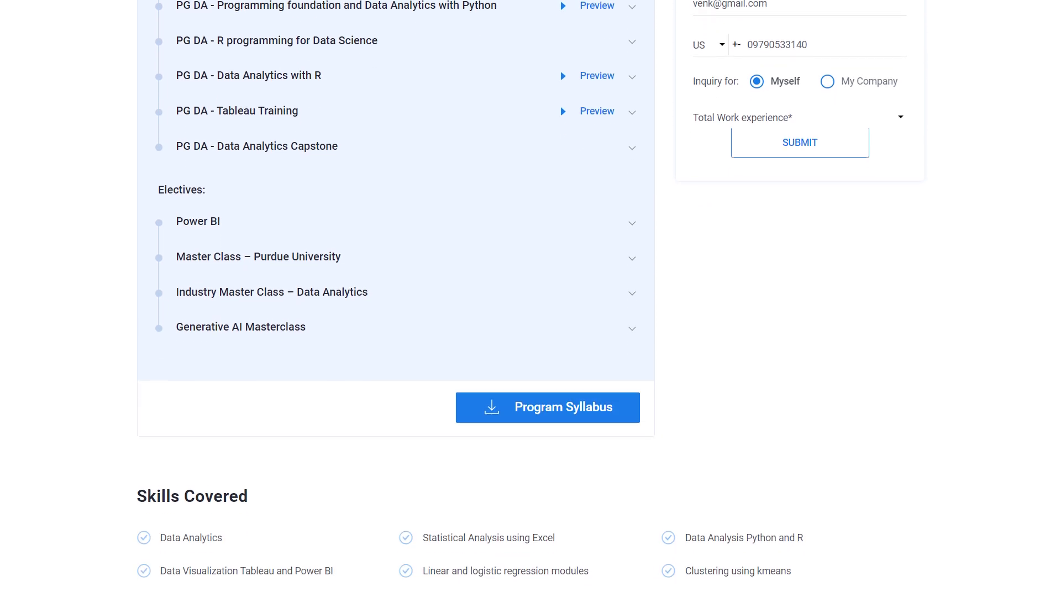
{"action": "scroll", "coordinate": [530, 298], "scroll_direction": "down", "scroll_amount": 3}
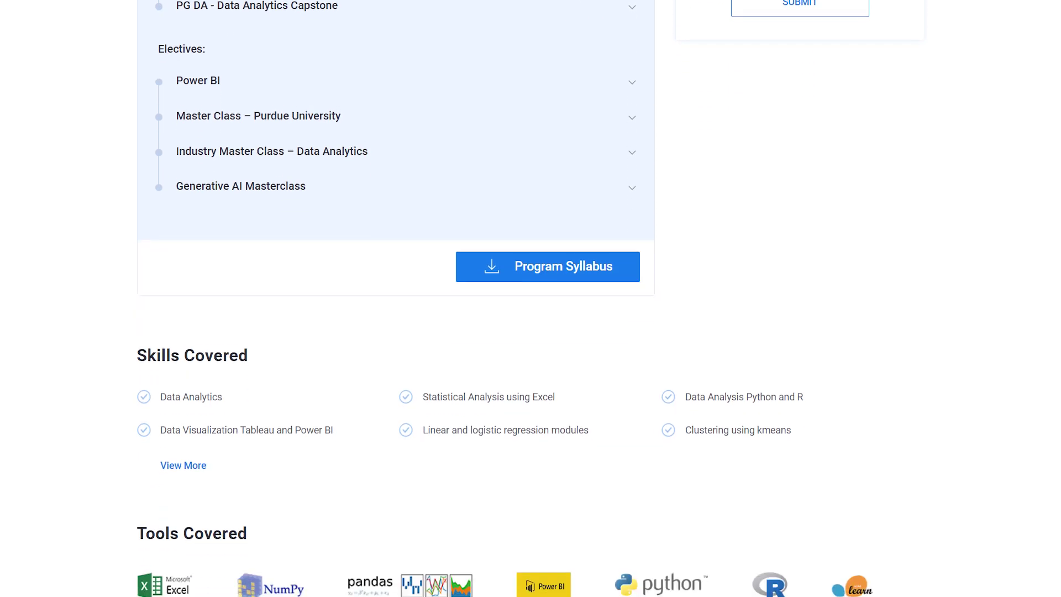
{"action": "scroll", "coordinate": [530, 299], "scroll_direction": "down", "scroll_amount": 3}
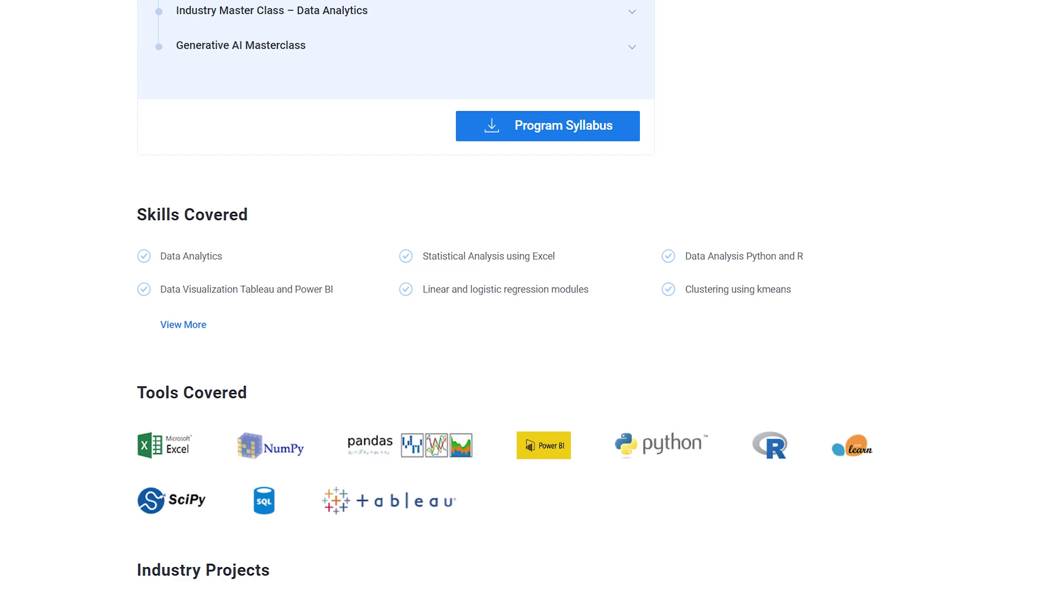
{"action": "scroll", "coordinate": [531, 299], "scroll_direction": "down", "scroll_amount": 2}
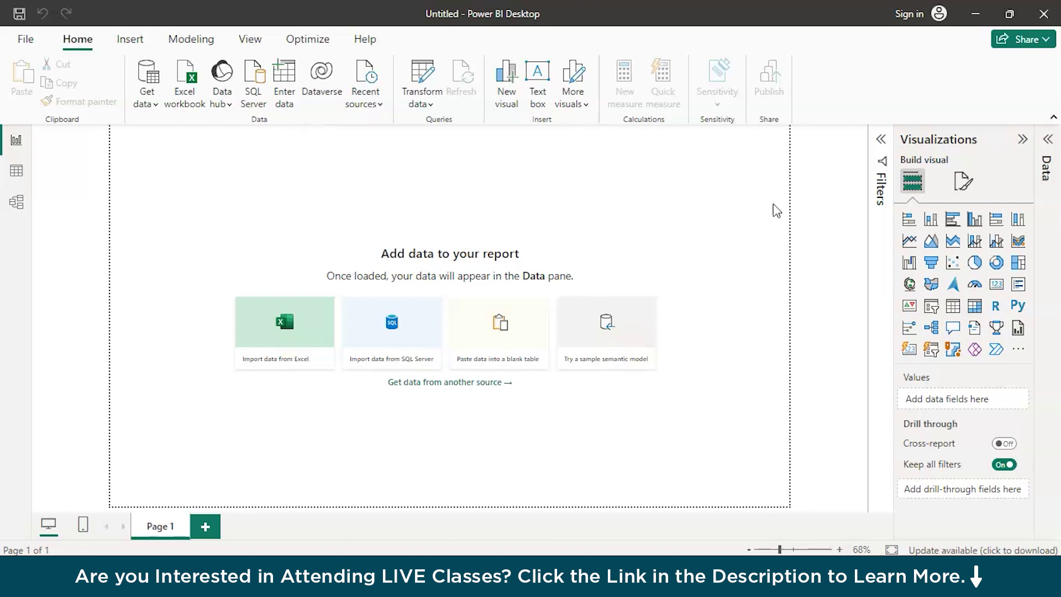
In Power BI Desktop, expand the collapsed Filters and Data panes beside the blank report canvas
{"action": "left_click", "coordinate": [880, 140]}
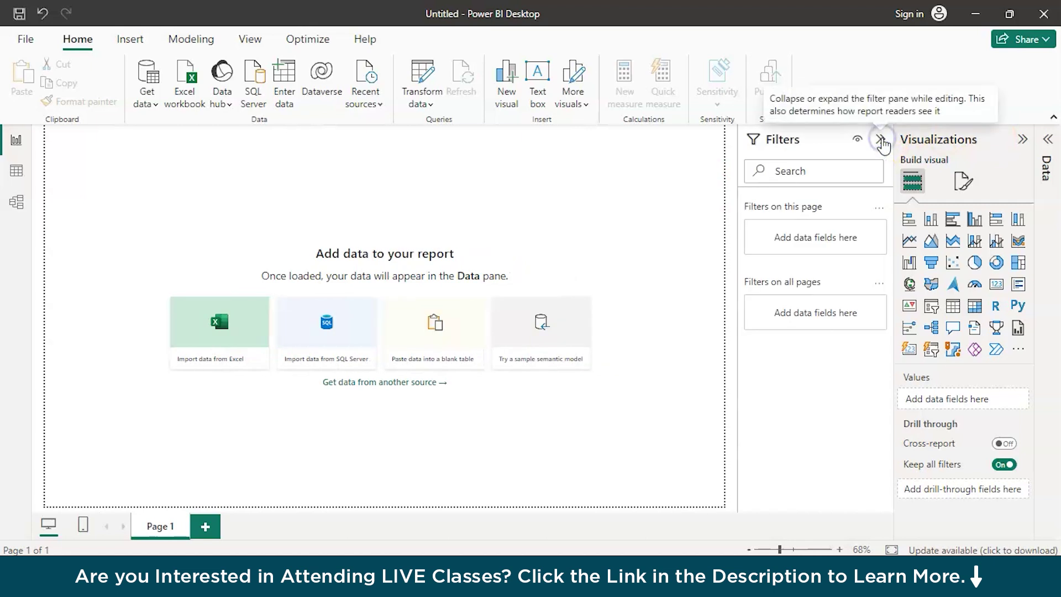
{"action": "left_click", "coordinate": [1047, 140]}
{"action": "left_click", "coordinate": [959, 167]}
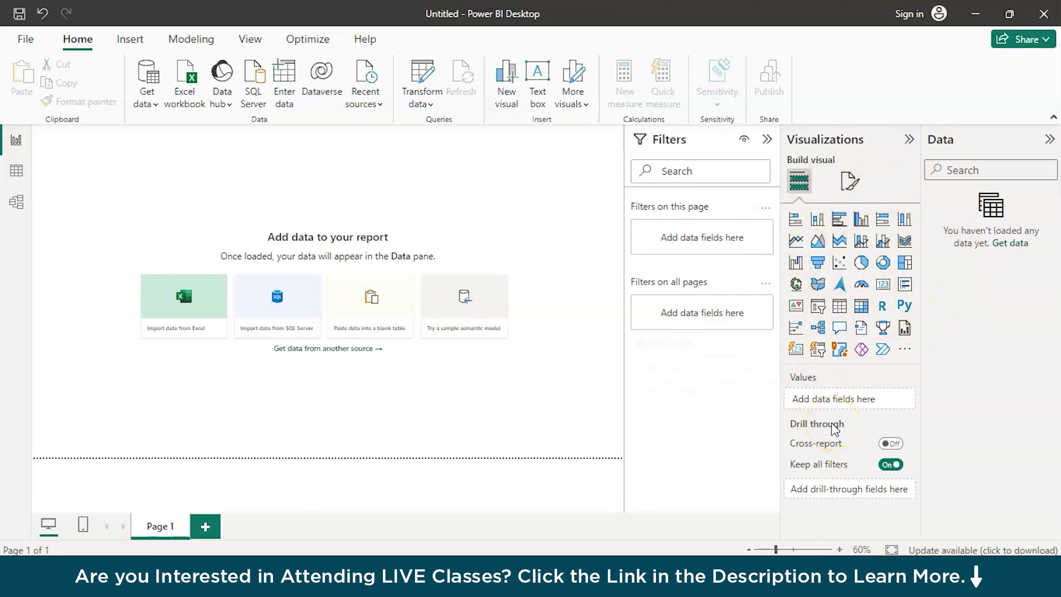
{"action": "mouse_move", "coordinate": [835, 429]}
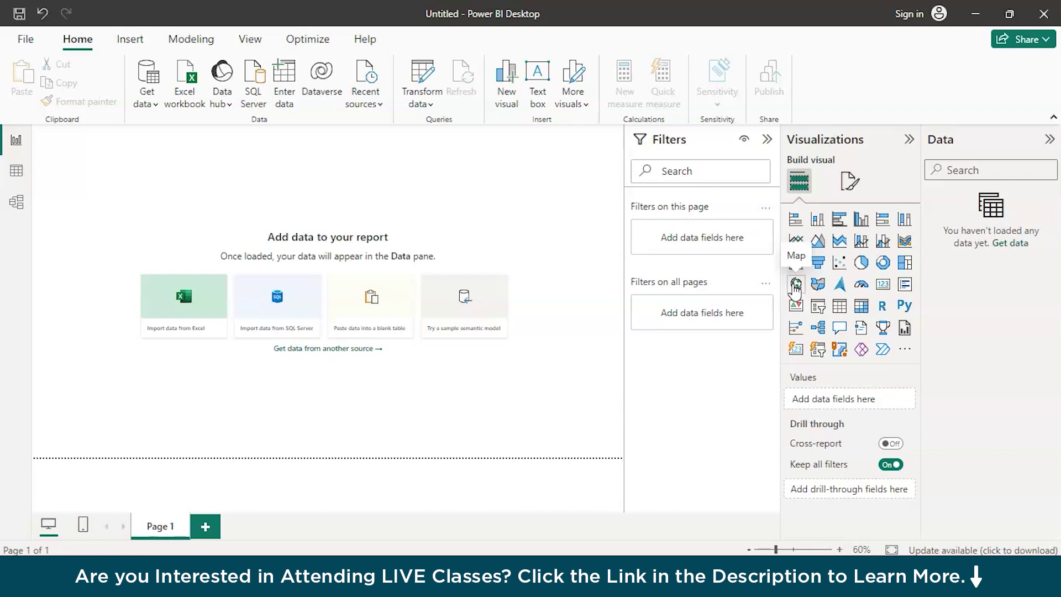
Load the Data sheet from the Excel data.xlsx workbook into the report and expand the table's field list
{"action": "left_click", "coordinate": [181, 298]}
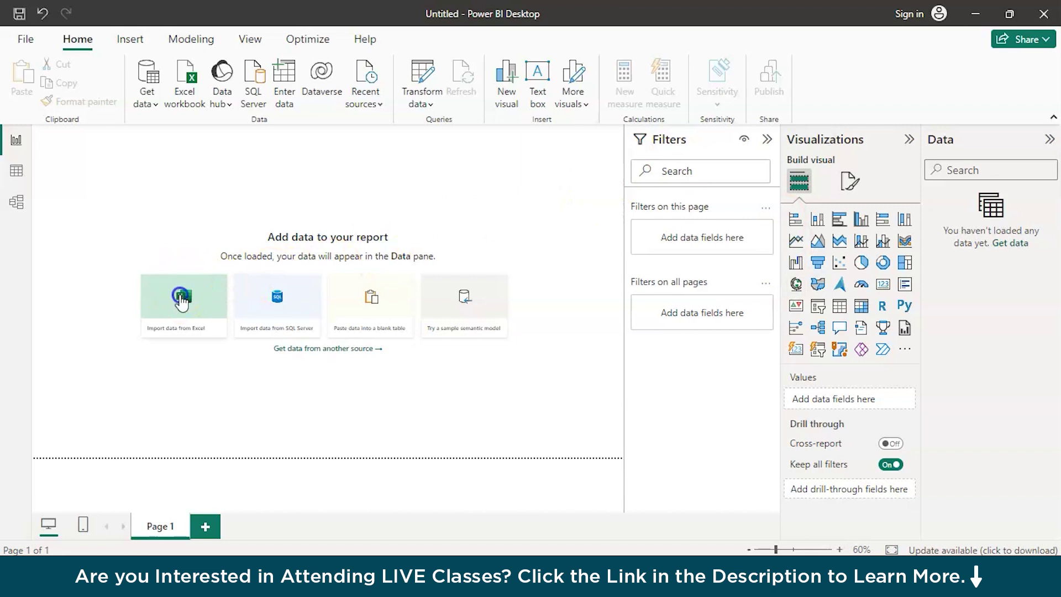
{"action": "left_click", "coordinate": [201, 227]}
{"action": "left_click", "coordinate": [395, 345]}
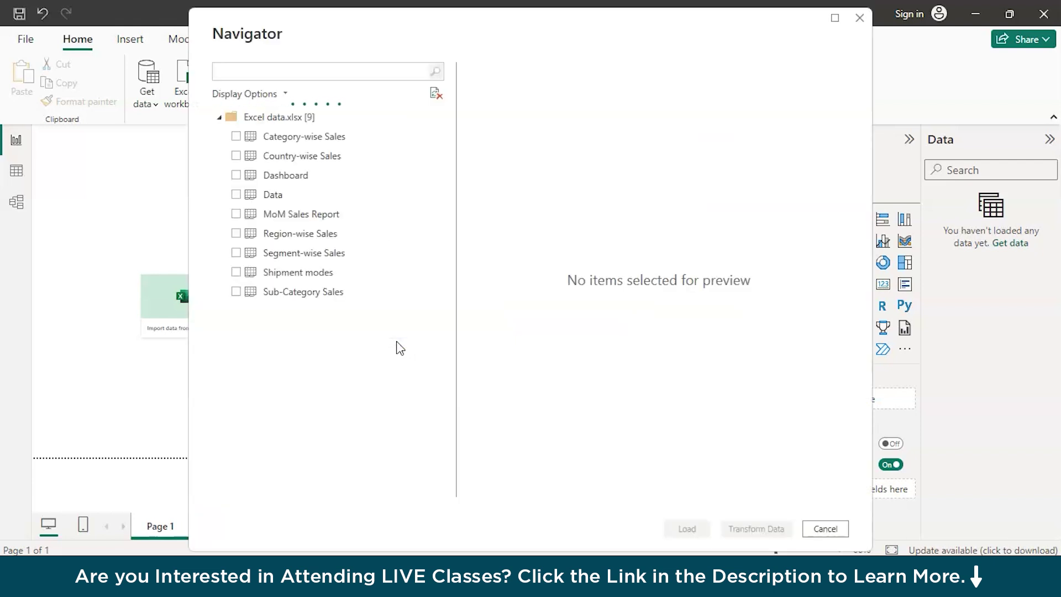
{"action": "left_click", "coordinate": [236, 194]}
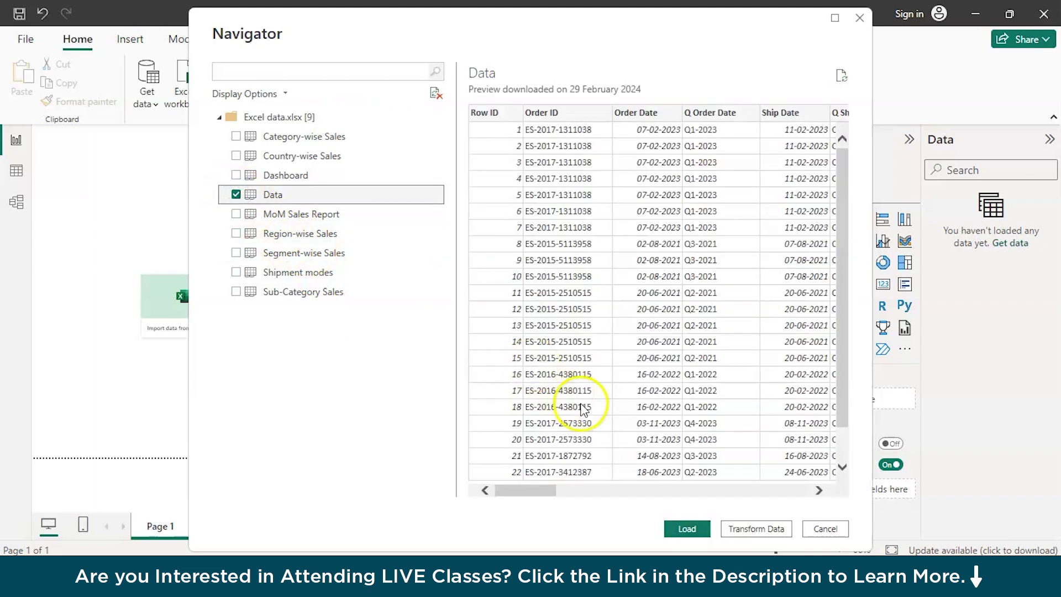
{"action": "left_click", "coordinate": [678, 529]}
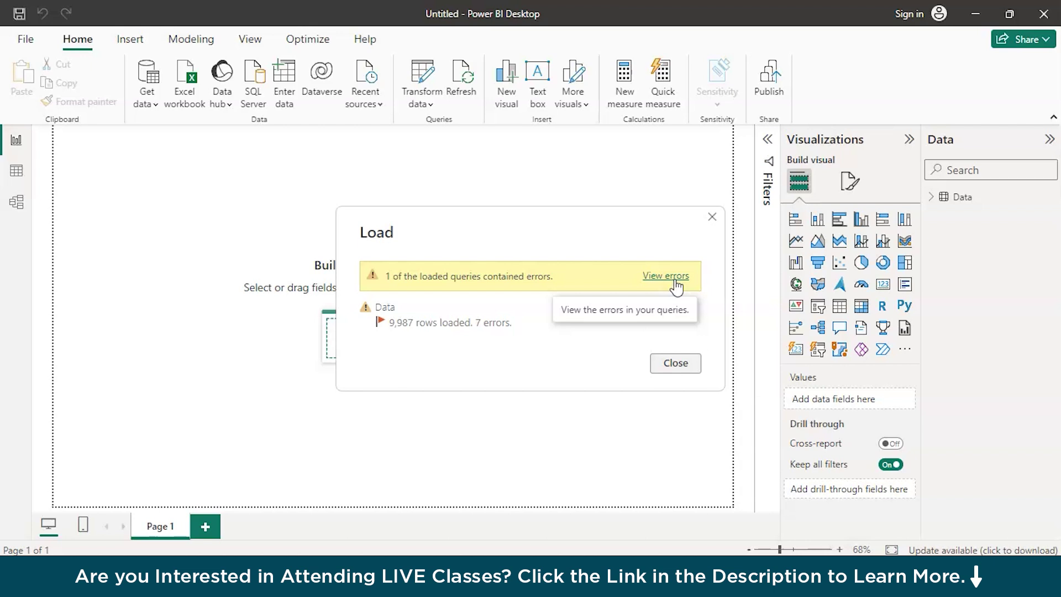
{"action": "left_click", "coordinate": [669, 362]}
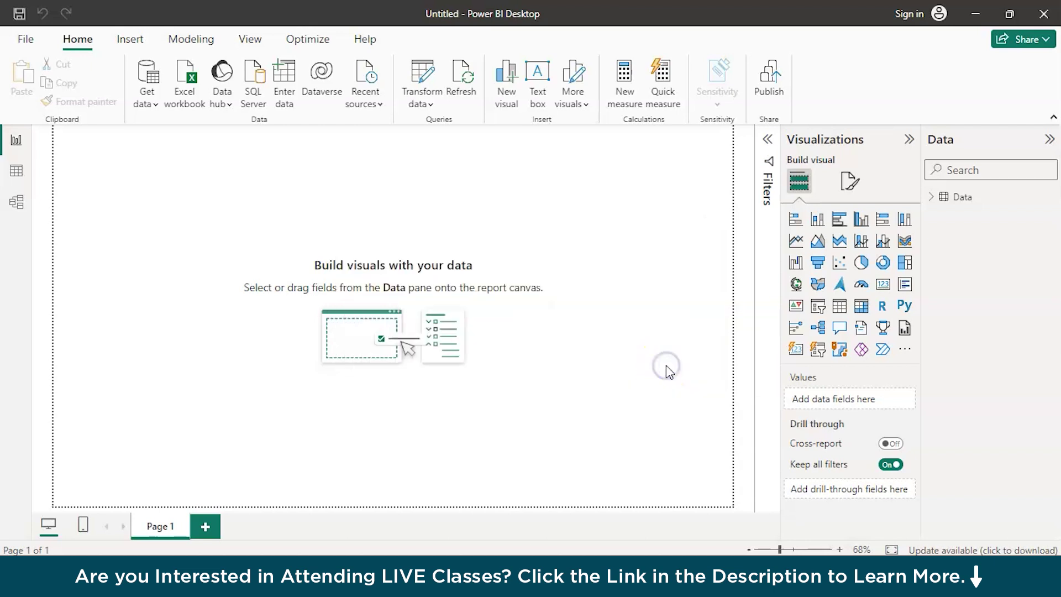
{"action": "left_click", "coordinate": [931, 198]}
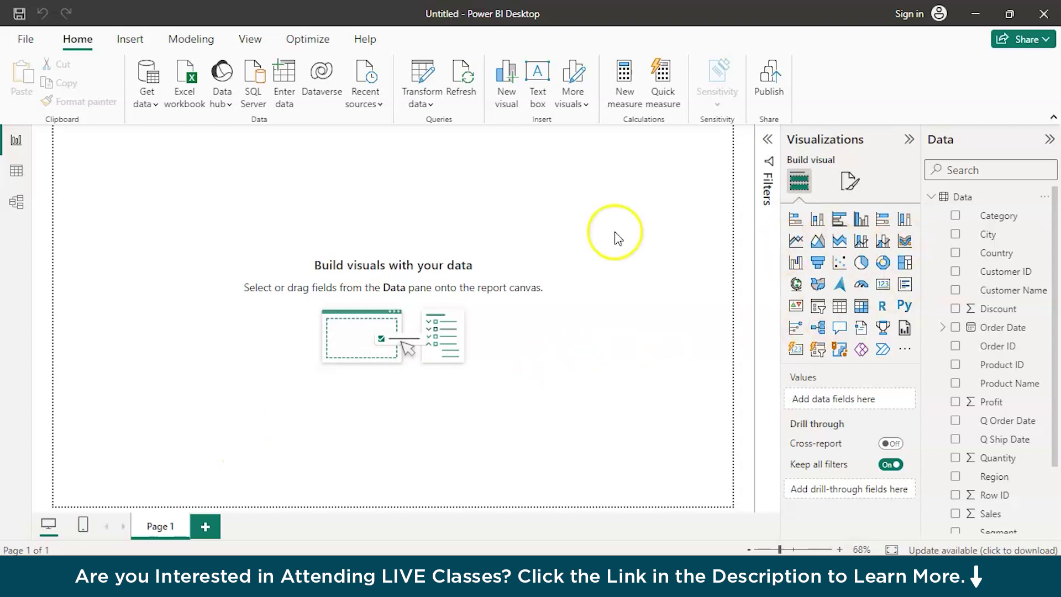
Rename the report page Page 1 as "Line Charts or Graphs"
{"action": "double_click", "coordinate": [159, 525]}
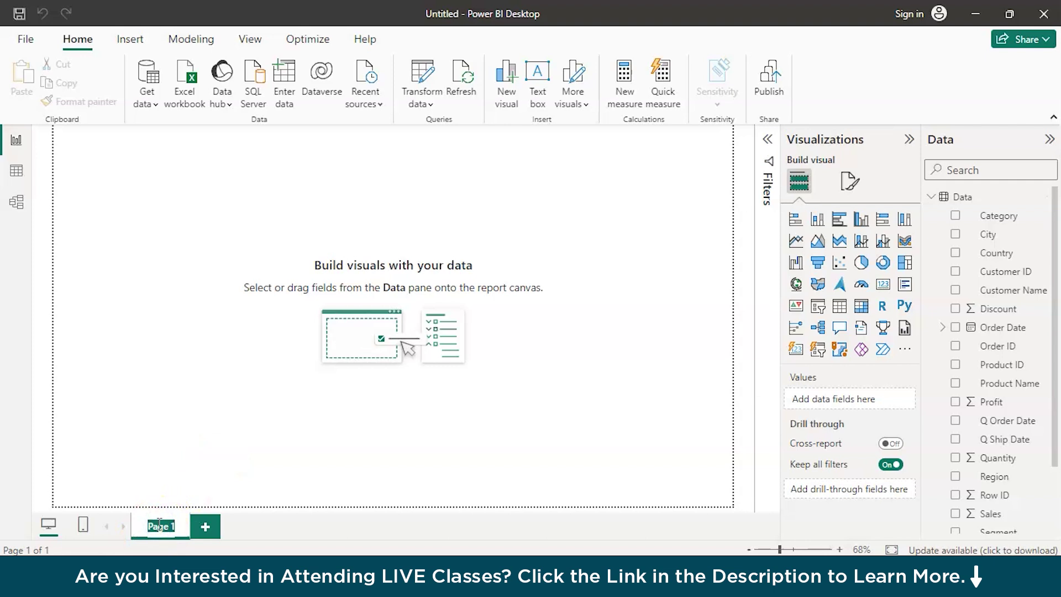
{"action": "type", "text": "Un"}
{"action": "type", "text": "ne Charts or Graphs"}
{"action": "left_click", "coordinate": [248, 475]}
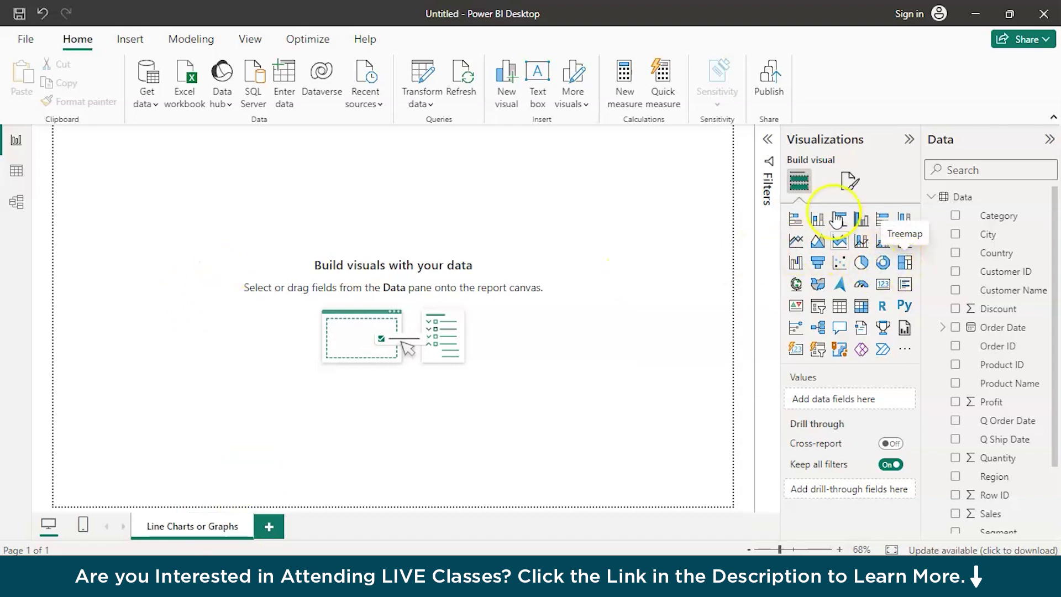
Add a line chart to the page and assign Month from the Order Date hierarchy to its X-axis
{"action": "left_click", "coordinate": [795, 242]}
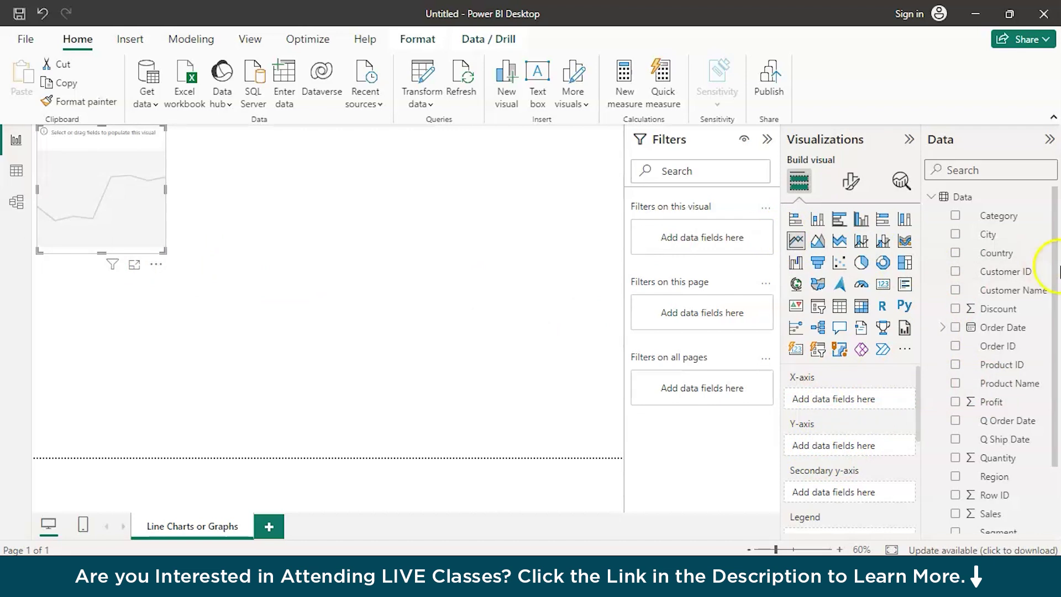
{"action": "left_click", "coordinate": [936, 327]}
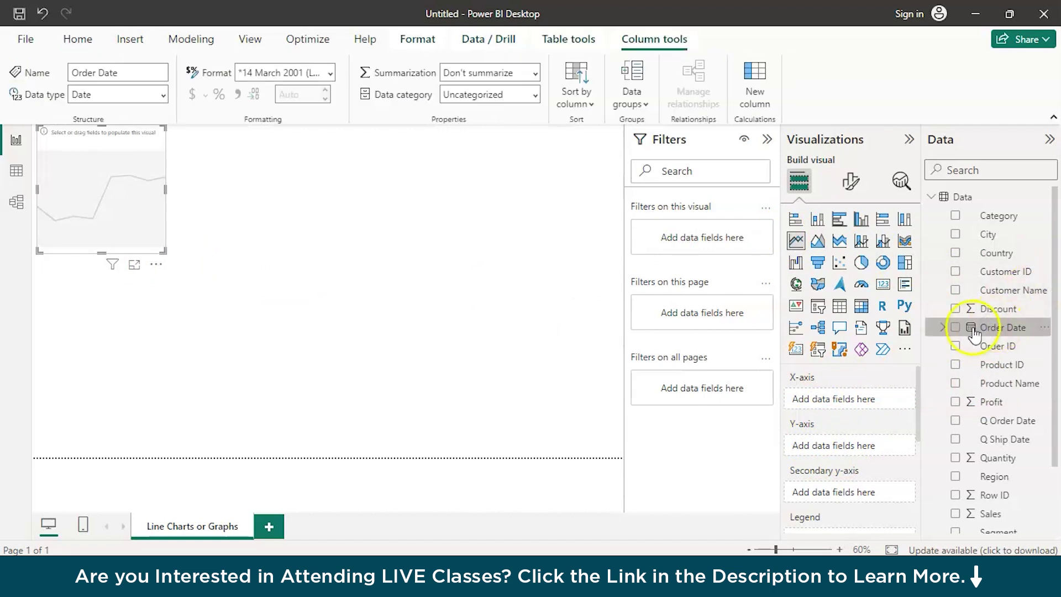
{"action": "left_click", "coordinate": [940, 328]}
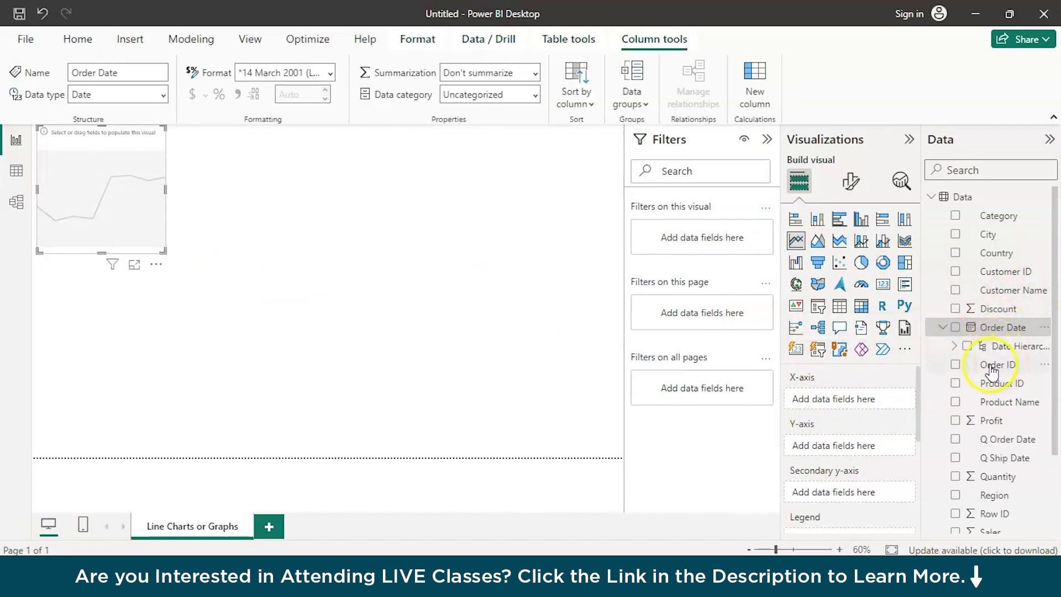
{"action": "left_click", "coordinate": [955, 346]}
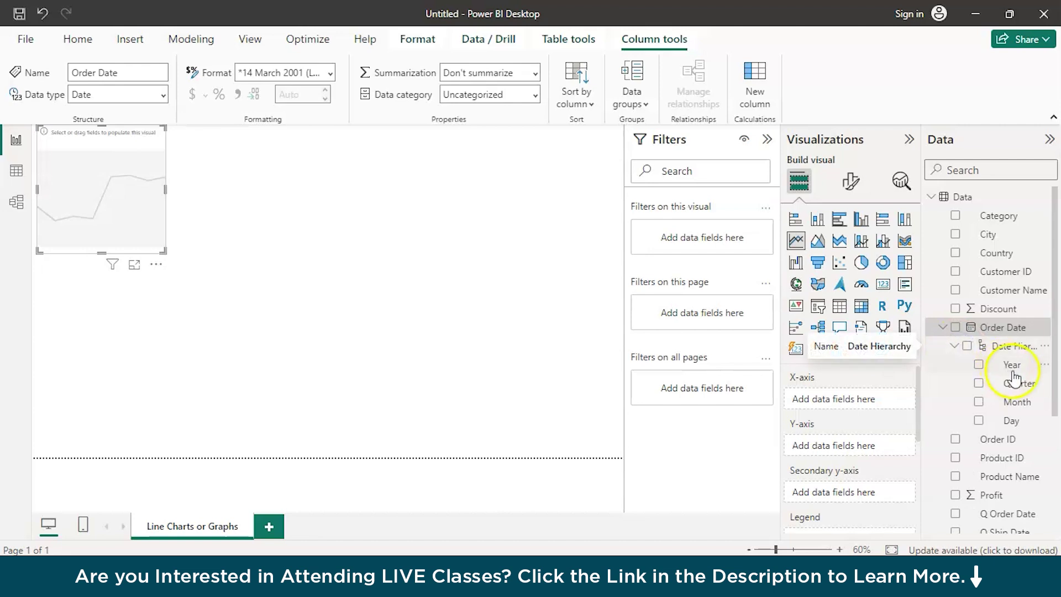
{"action": "left_click_drag", "start_coordinate": [997, 403], "coordinate": [853, 403]}
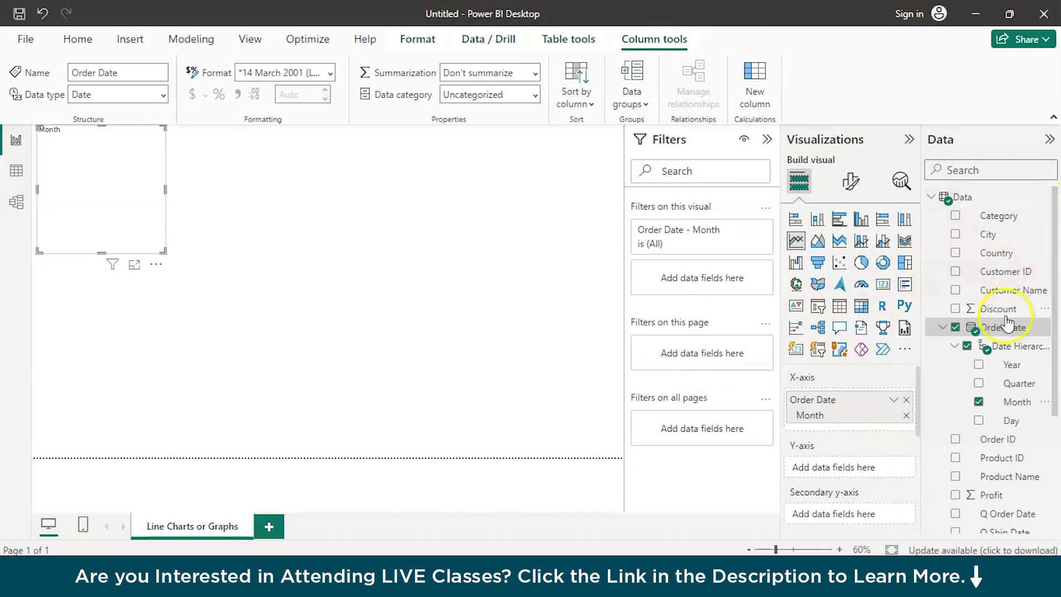
Assign the Sales field to the line chart's Y-axis
{"action": "scroll", "coordinate": [995, 359], "scroll_direction": "down", "scroll_amount": 2}
{"action": "scroll", "coordinate": [993, 359], "scroll_direction": "down", "scroll_amount": 1}
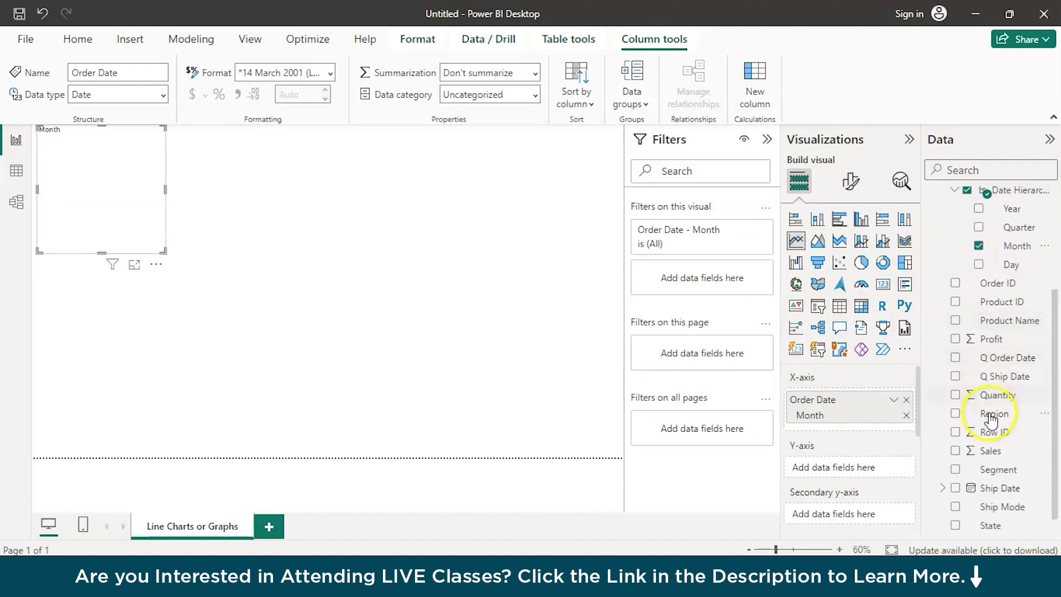
{"action": "left_click_drag", "start_coordinate": [983, 449], "coordinate": [864, 469]}
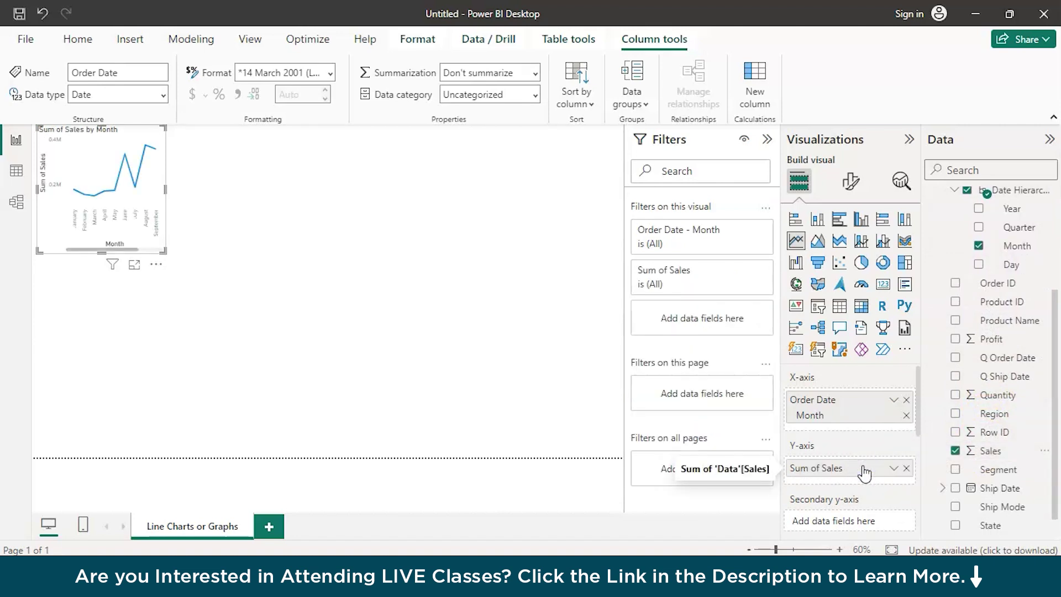
Remove the line chart and add a Q&A visual in its place with the question "line chart sales order month"
{"action": "left_click", "coordinate": [158, 268]}
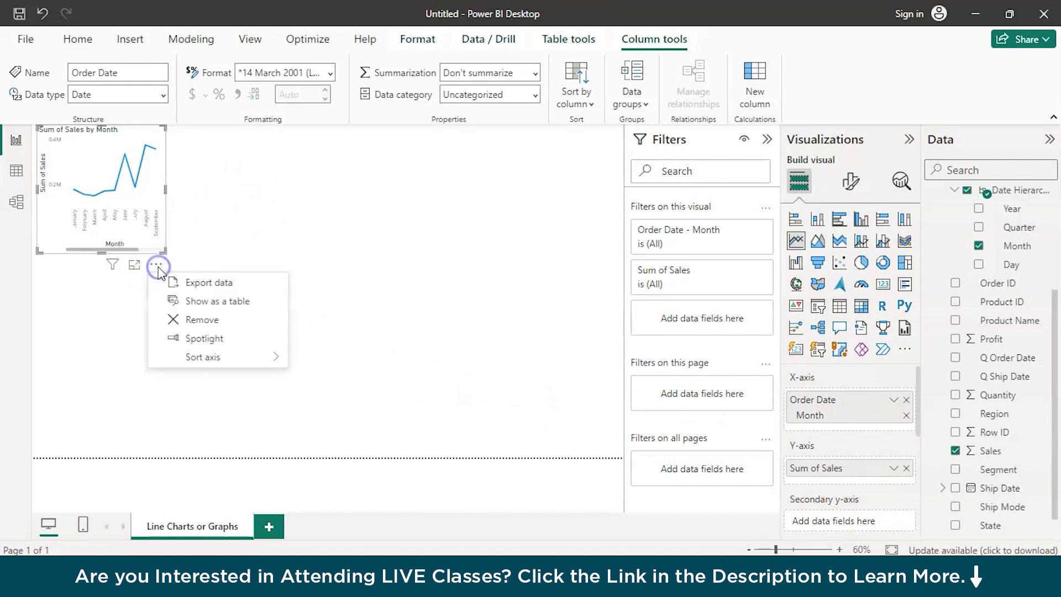
{"action": "left_click", "coordinate": [194, 323]}
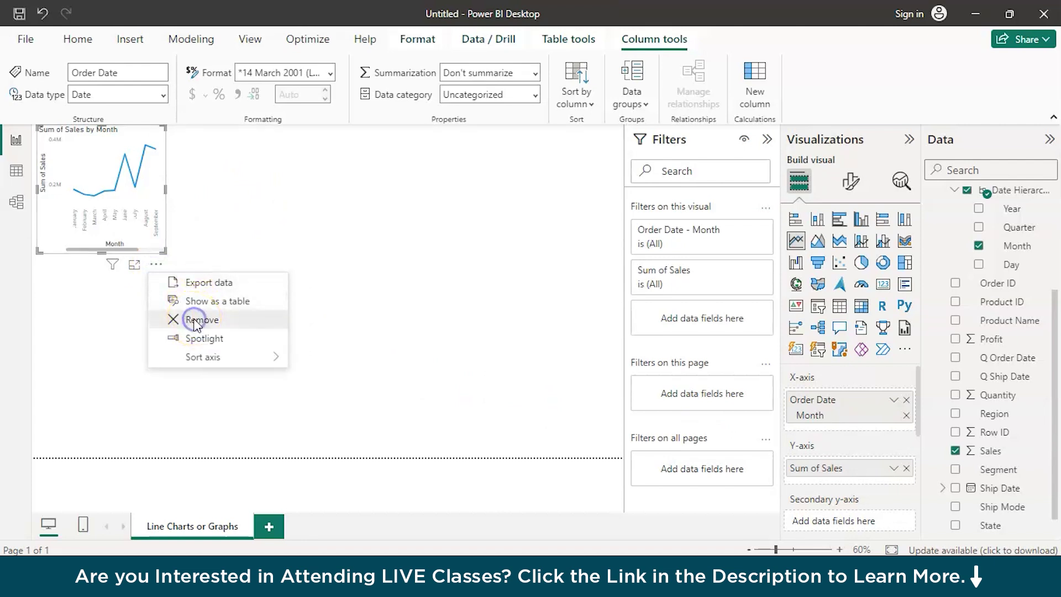
{"action": "double_click", "coordinate": [120, 205]}
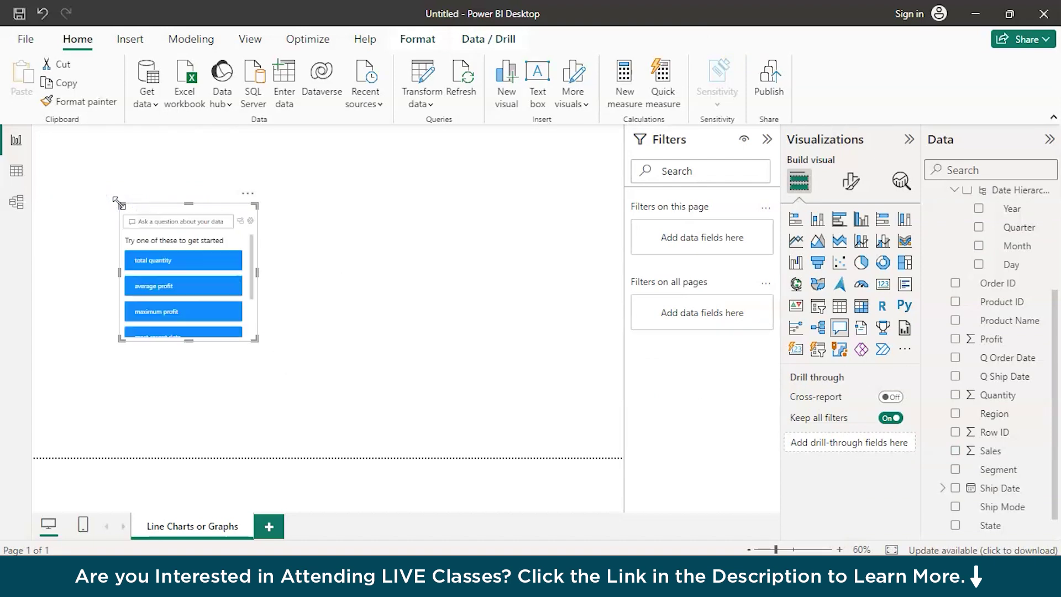
{"action": "left_click", "coordinate": [153, 225]}
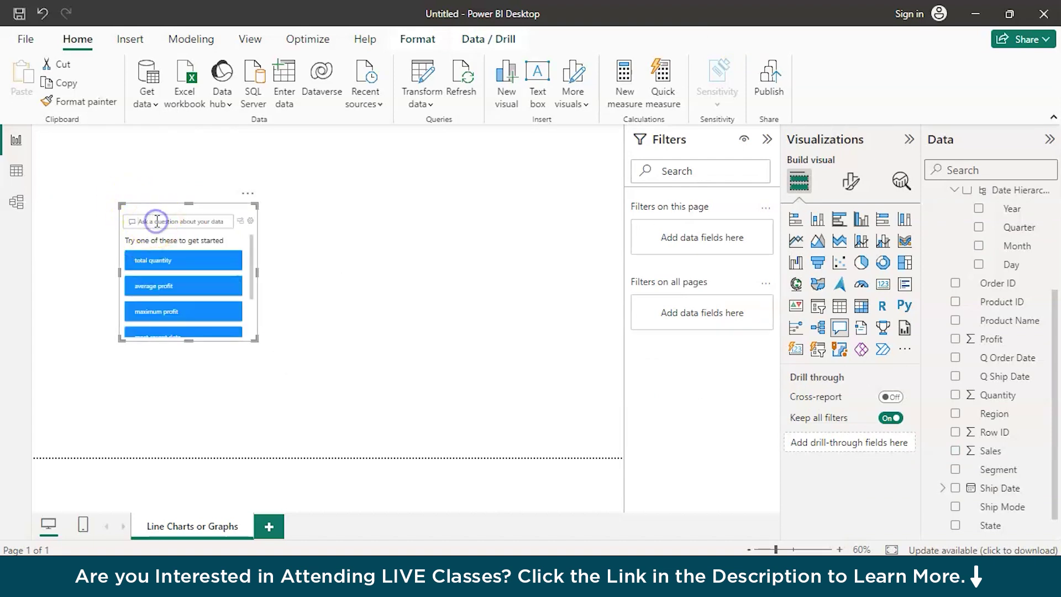
{"action": "type", "text": "line chart sales"}
{"action": "type", "text": " order"}
{"action": "left_click", "coordinate": [162, 236]}
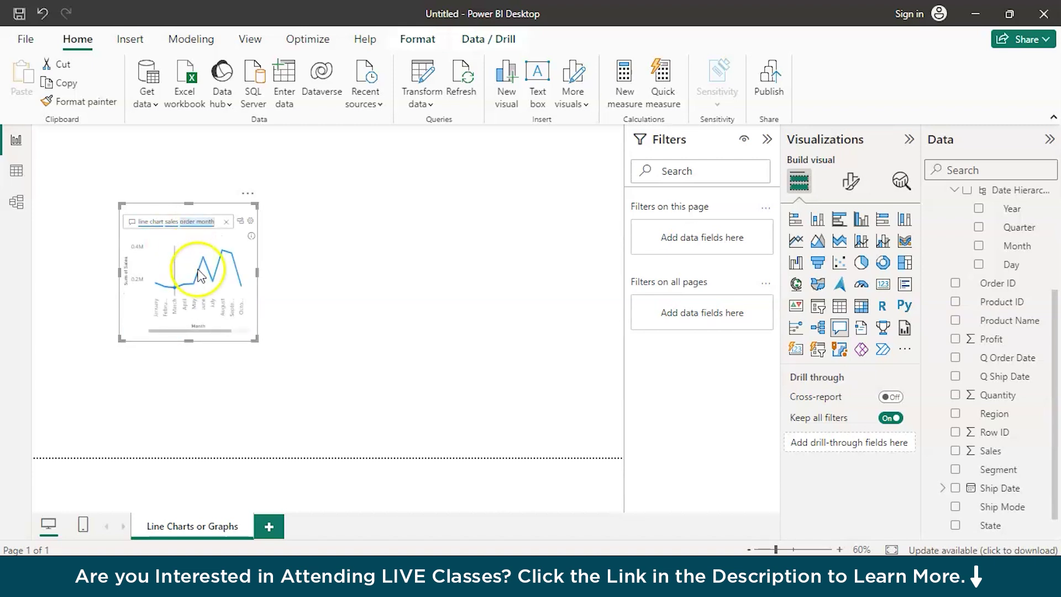
Enlarge the Q&A line chart to fill most of the page and inspect its sales values for individual months
{"action": "left_click", "coordinate": [248, 193]}
{"action": "left_click", "coordinate": [357, 321]}
{"action": "left_click_drag", "start_coordinate": [255, 339], "coordinate": [563, 411]}
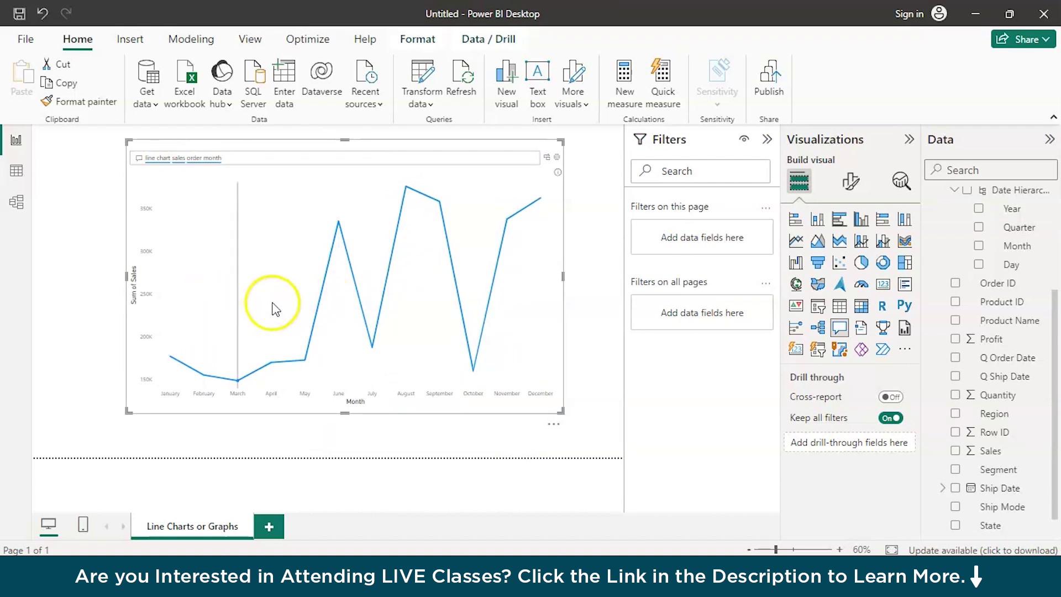
{"action": "mouse_move", "coordinate": [300, 308]}
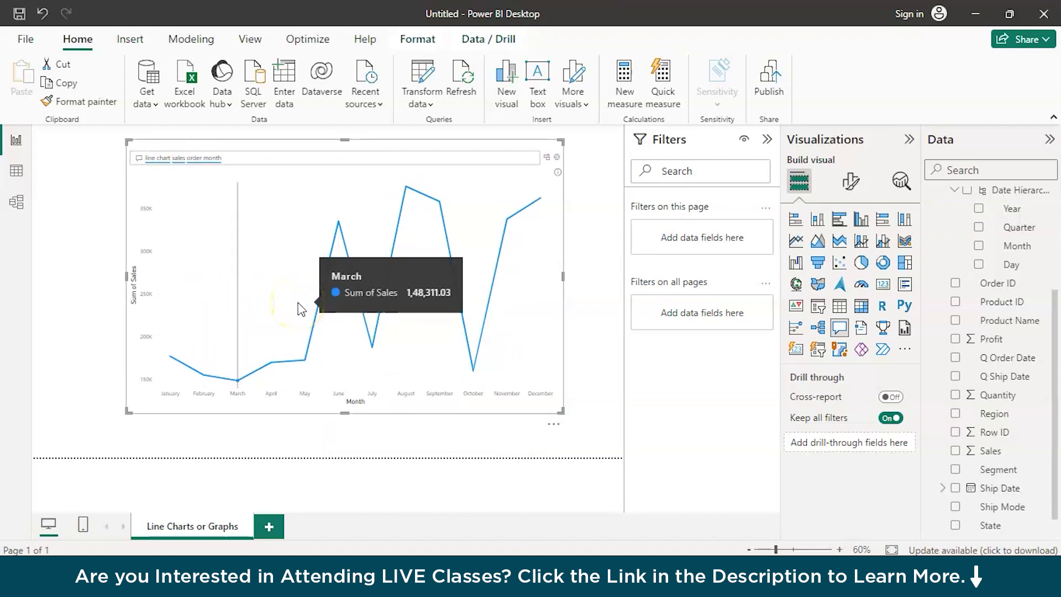
{"action": "mouse_move", "coordinate": [174, 355]}
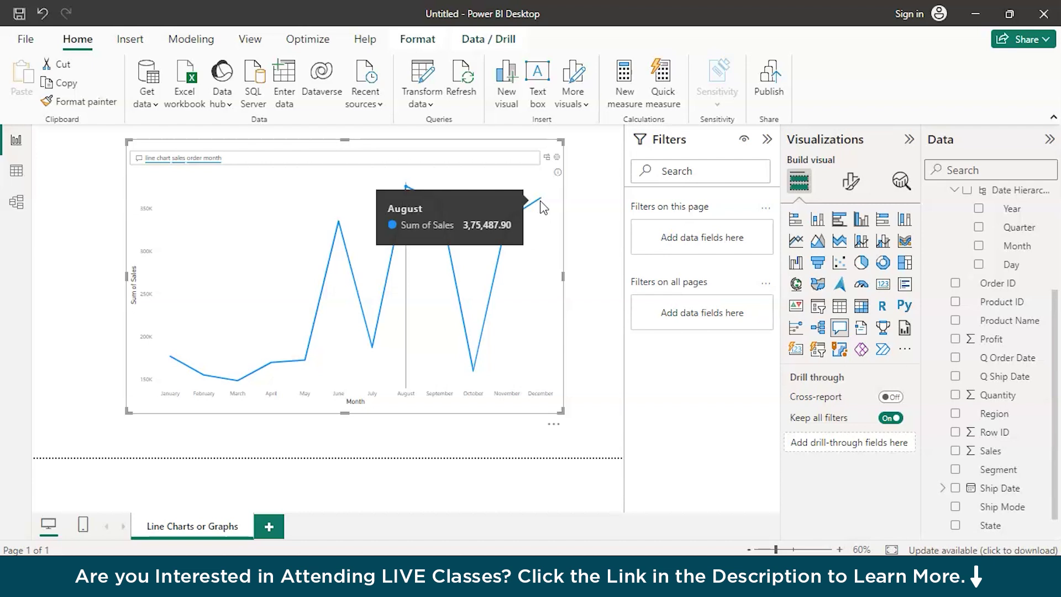
Add a new report page and collapse the Filters pane to widen the canvas
{"action": "left_click", "coordinate": [271, 525]}
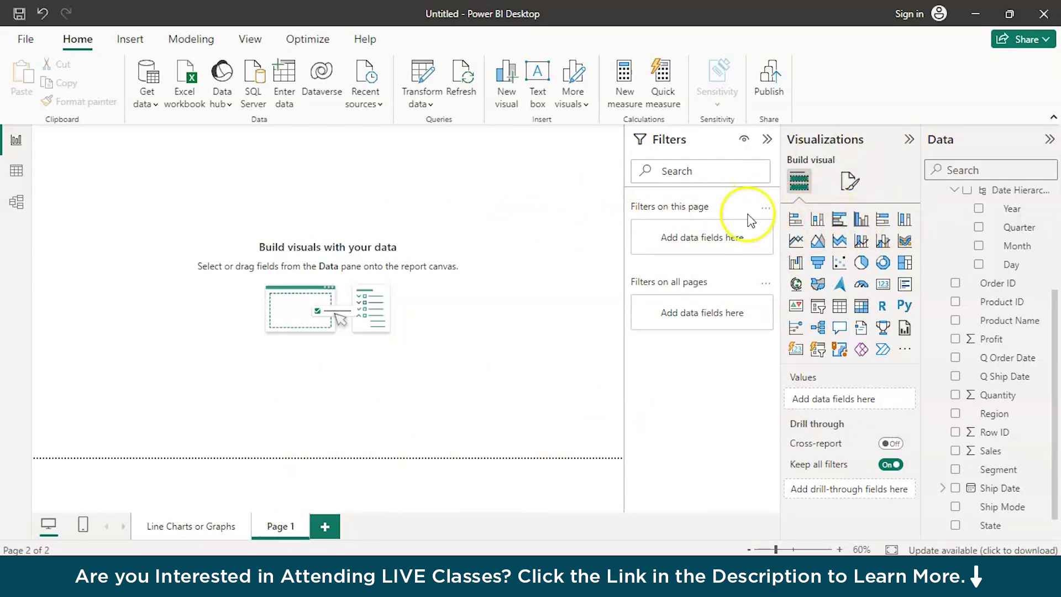
{"action": "left_click", "coordinate": [767, 139]}
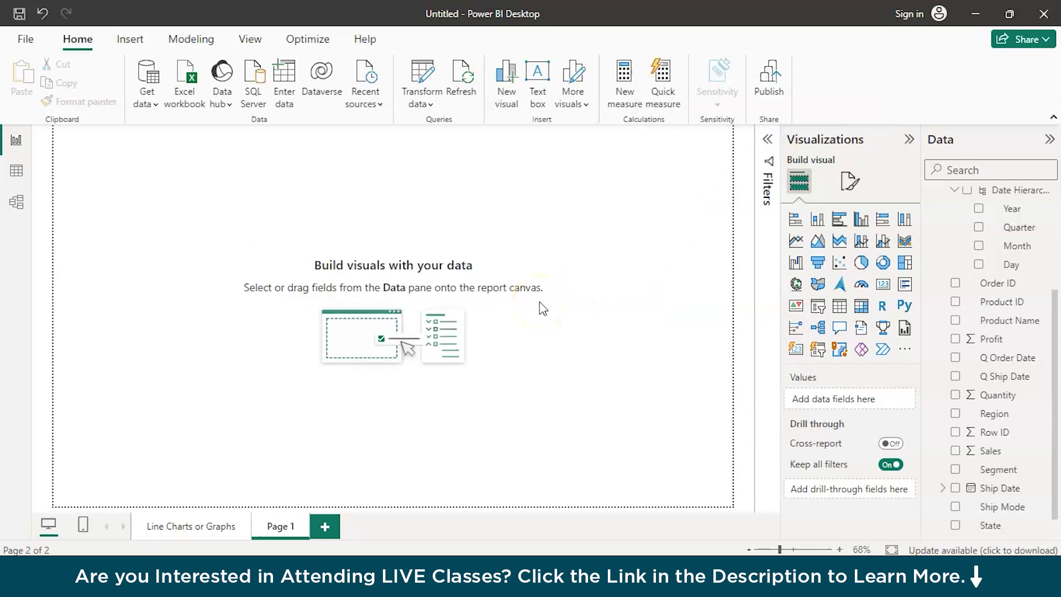
{"action": "scroll", "coordinate": [1020, 279], "scroll_direction": "up", "scroll_amount": 3}
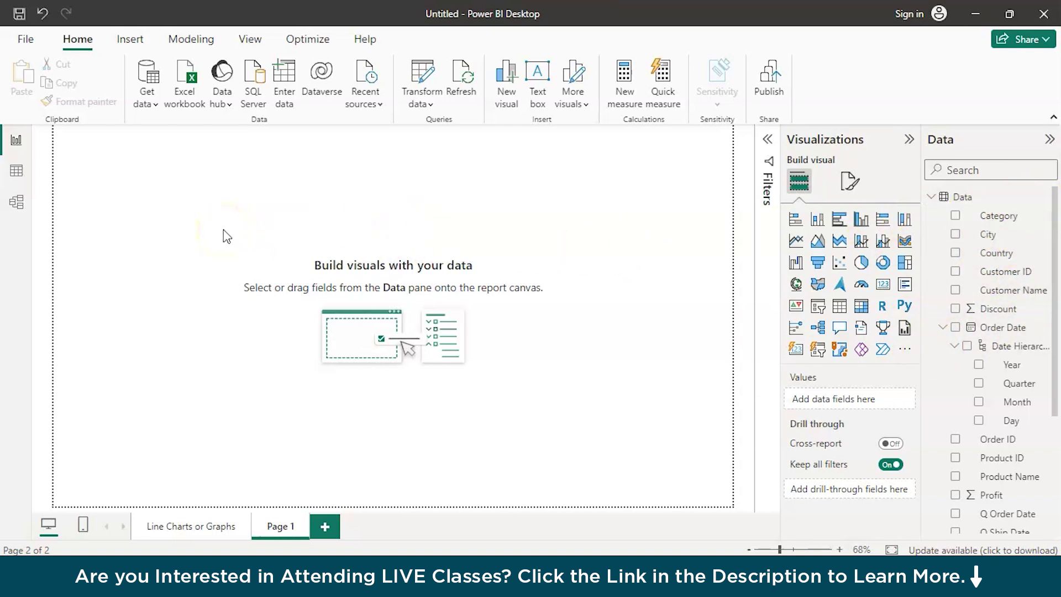
Insert a Q&A visual on the empty page and begin its question with "bar graph"
{"action": "double_click", "coordinate": [197, 214]}
{"action": "left_click", "coordinate": [164, 185]}
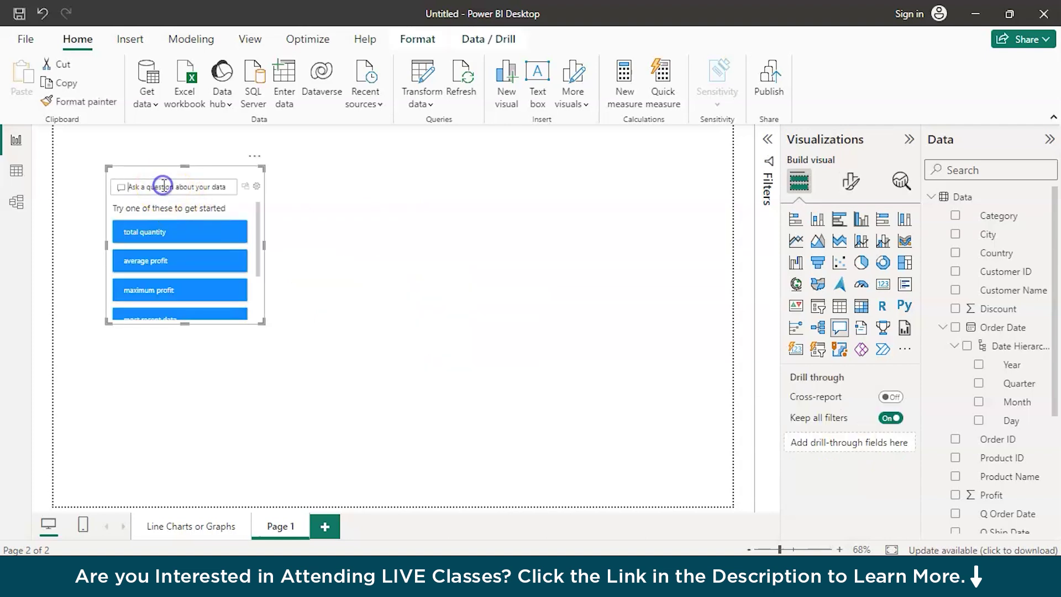
{"action": "type", "text": "ca"}
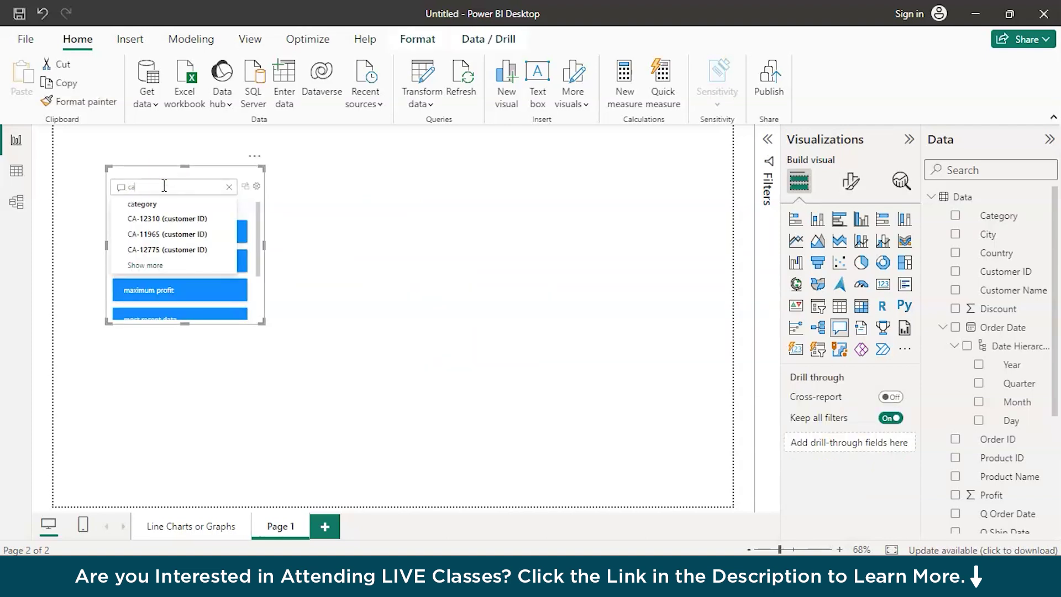
{"action": "key", "text": "BackSpace"}
{"action": "key", "text": "BackSpace"}
{"action": "type", "text": "ba grph"}
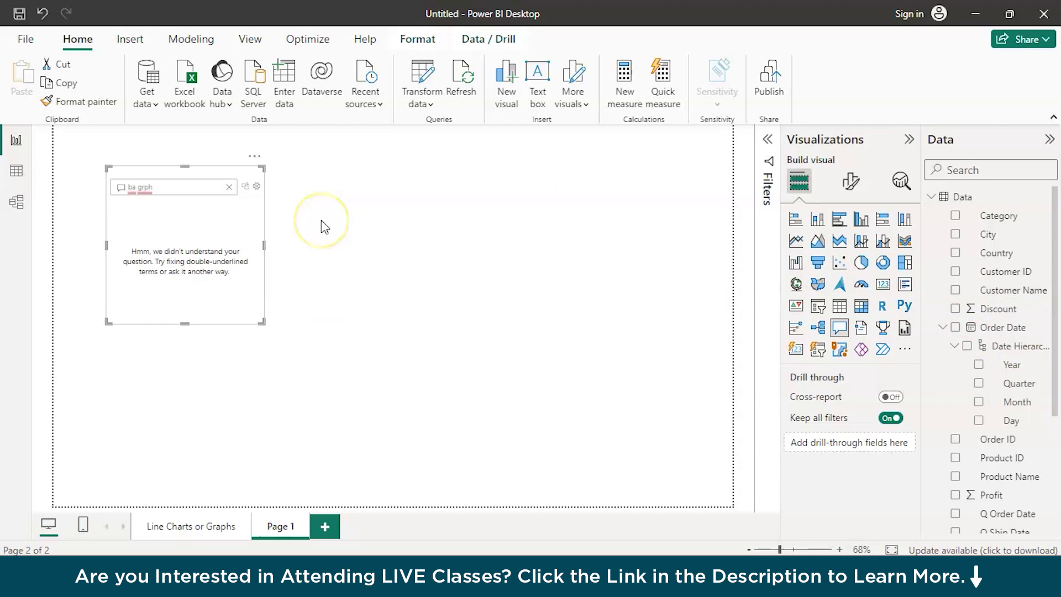
{"action": "key", "text": "BackSpace"}
{"action": "key", "text": "BackSpace"}
{"action": "type", "text": "aph"}
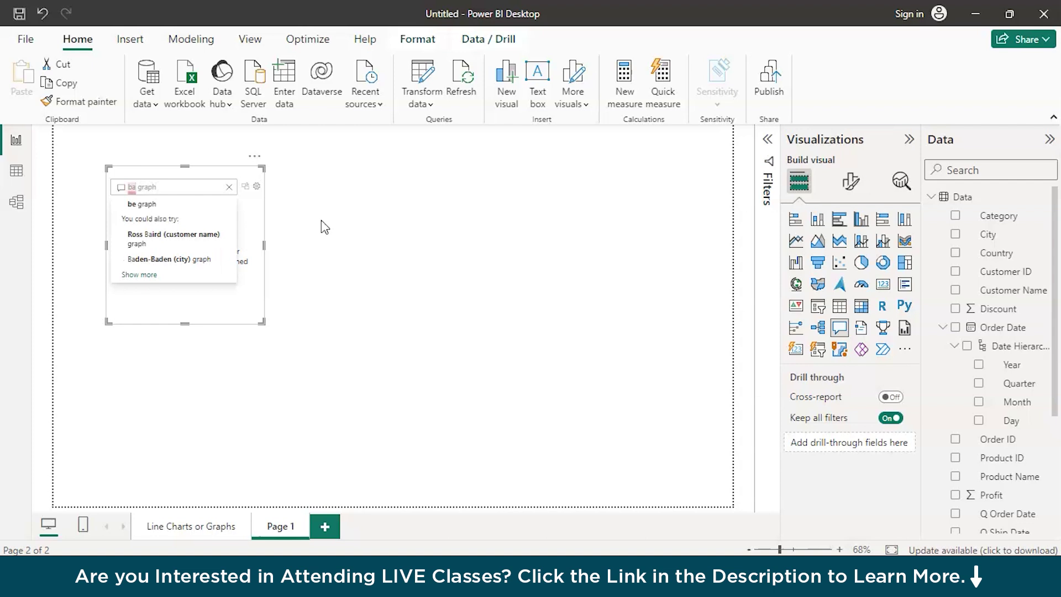
{"action": "type", "text": "r"}
{"action": "key", "text": "Return"}
Complete the Q&A question with "sub-category sales" to chart sales for each sub-category
{"action": "type", "text": "sub"}
{"action": "key", "text": "Down"}
{"action": "key", "text": "Return"}
{"action": "type", "text": "sale"}
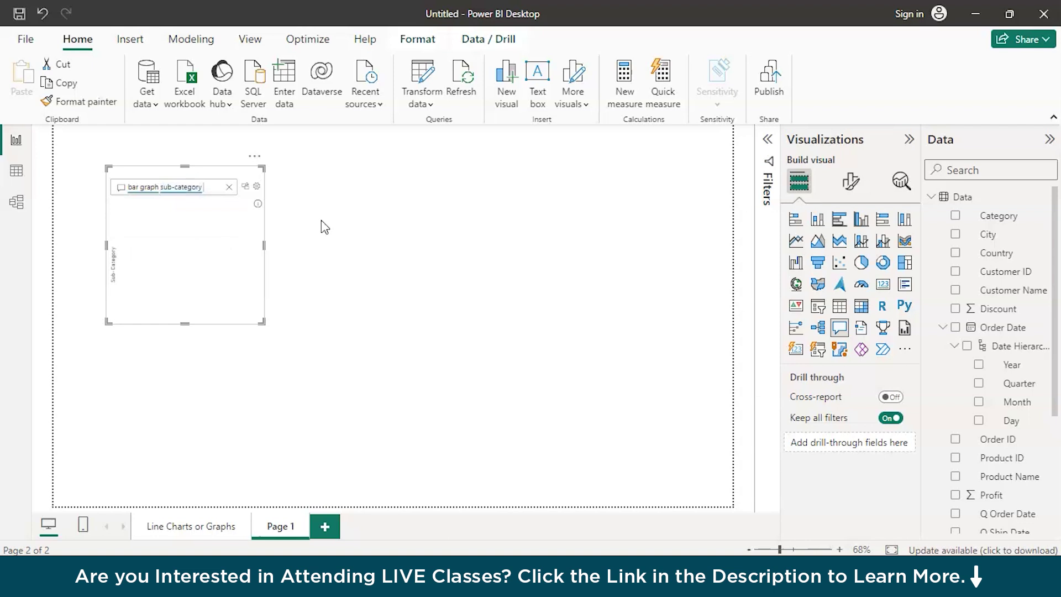
{"action": "type", "text": "s"}
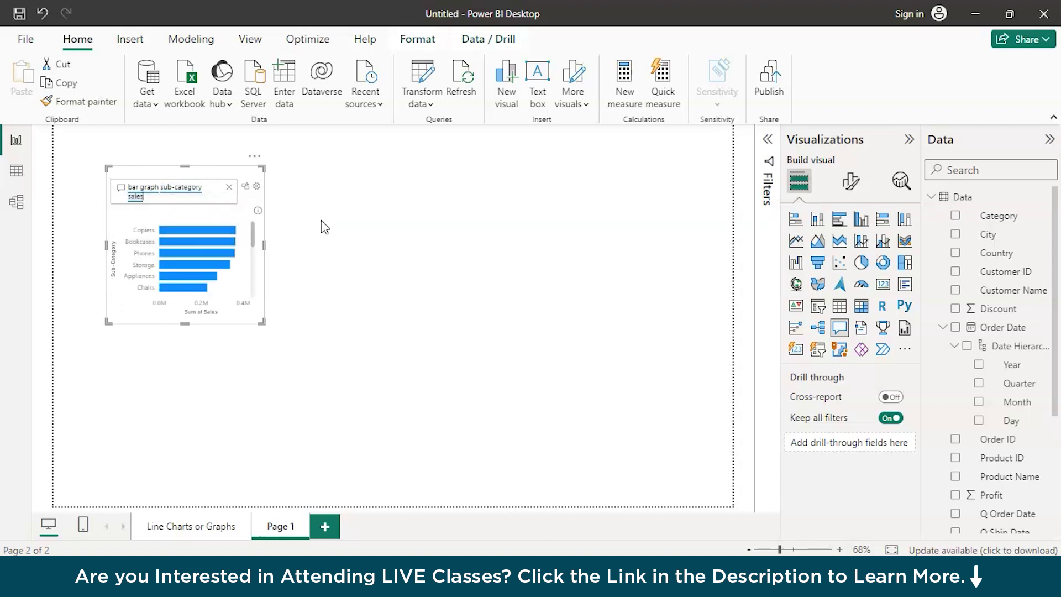
Enlarge the sub-category bar graph and reposition it so that it fills most of the page
{"action": "left_click", "coordinate": [310, 305]}
{"action": "left_click", "coordinate": [239, 314]}
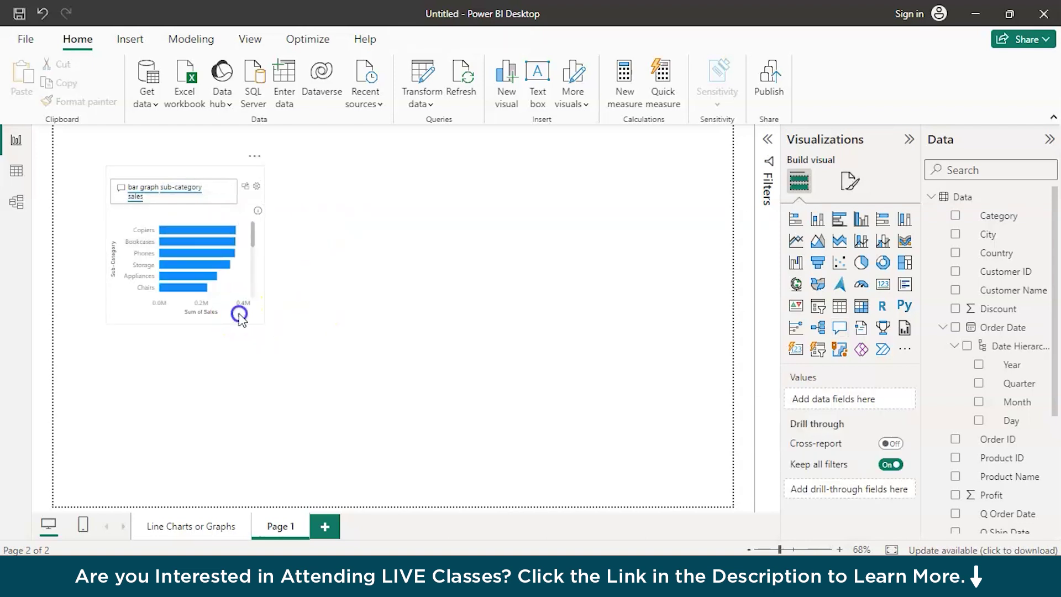
{"action": "left_click_drag", "start_coordinate": [262, 320], "coordinate": [564, 504]}
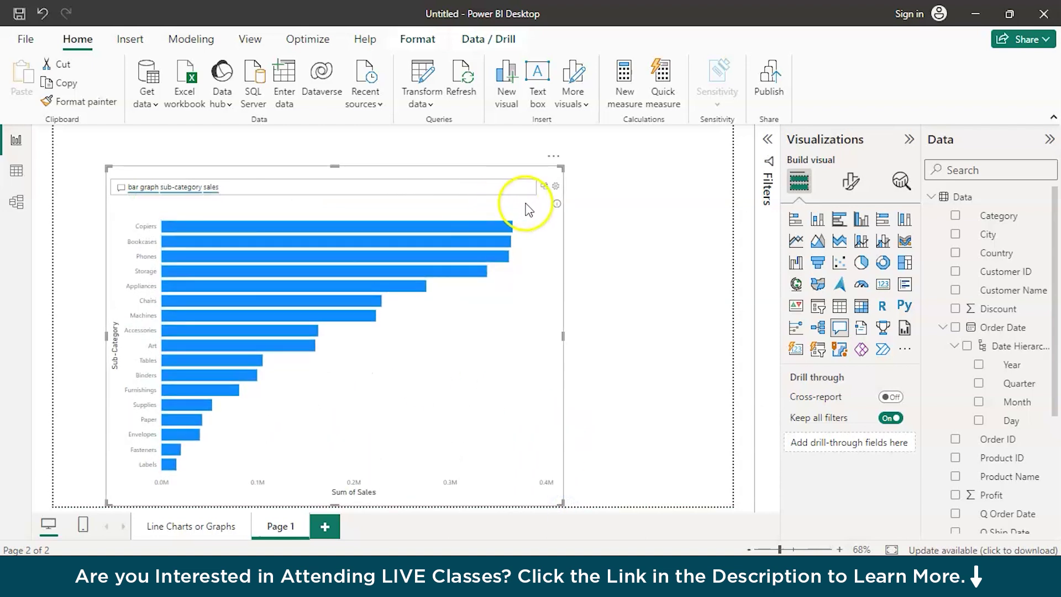
{"action": "left_click_drag", "start_coordinate": [526, 203], "coordinate": [547, 173]}
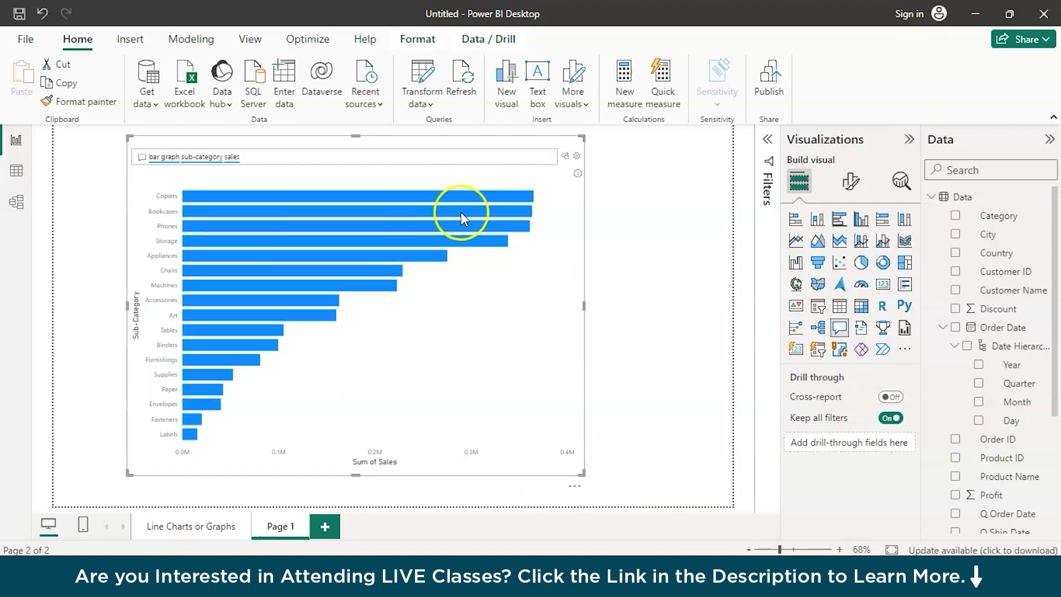
{"action": "mouse_move", "coordinate": [380, 199]}
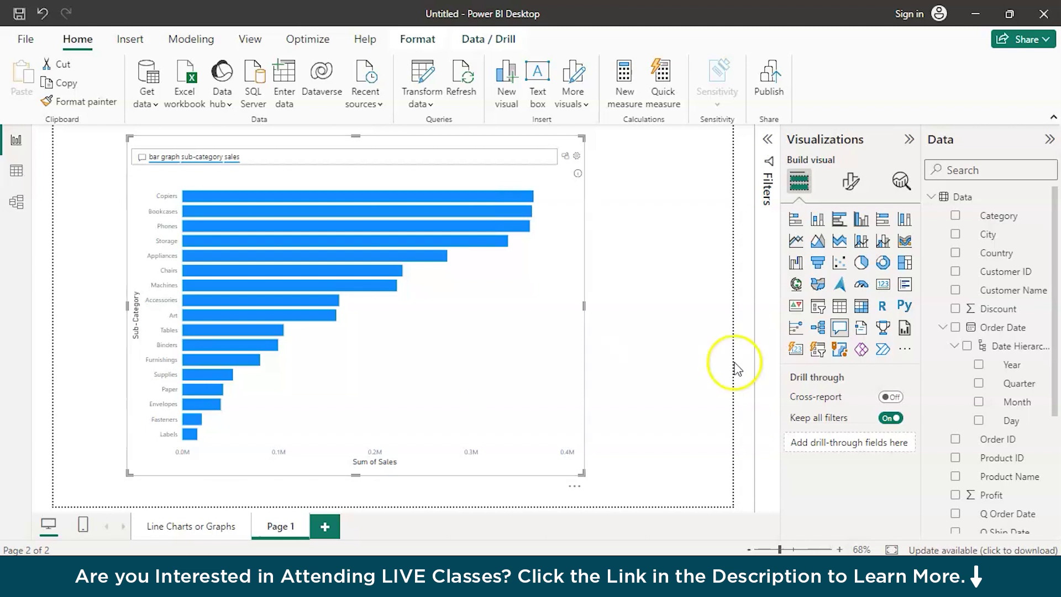
Try the sub-category sales visual as a pie chart, inspect its slices, and undo the conversion
{"action": "left_click", "coordinate": [862, 263]}
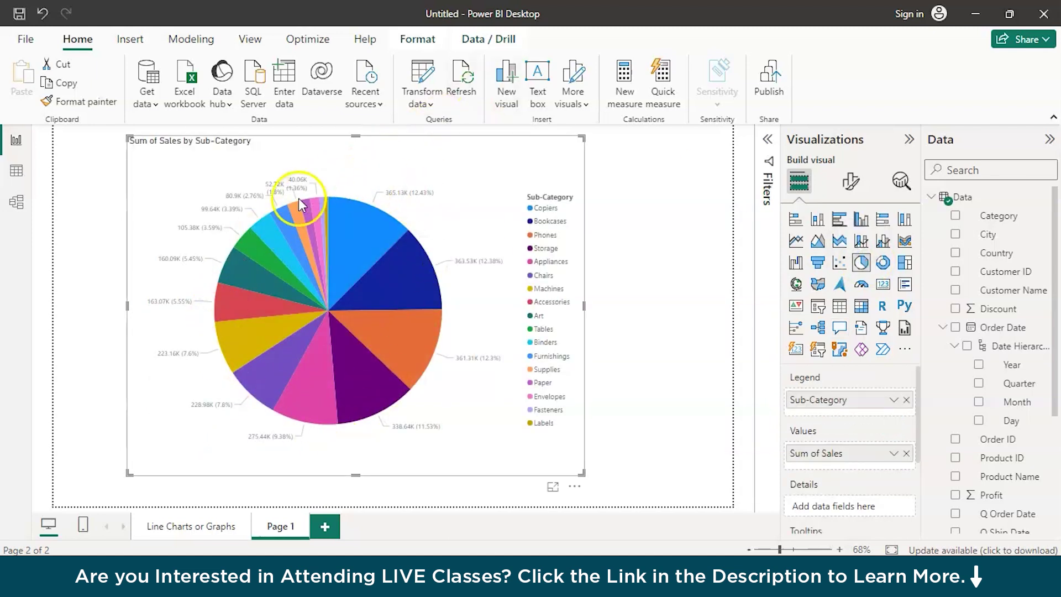
{"action": "mouse_move", "coordinate": [381, 327]}
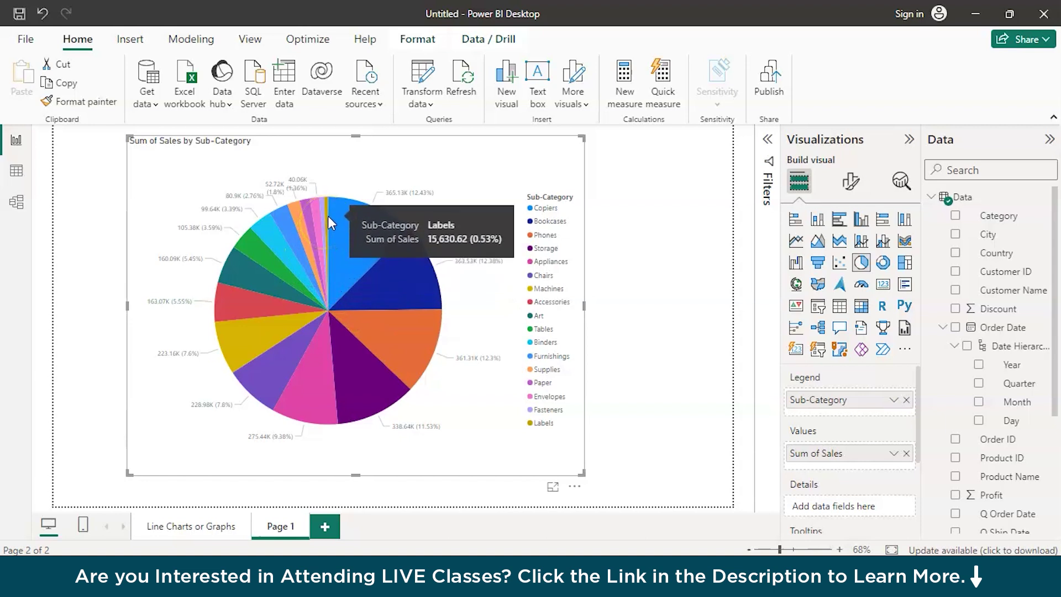
{"action": "key", "text": "ctrl+z"}
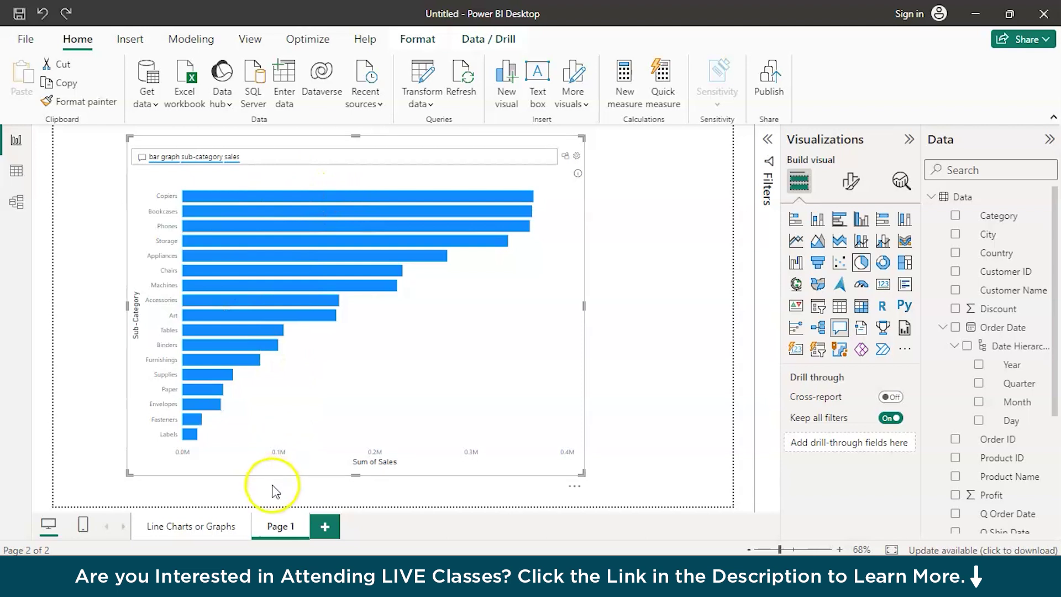
Rename the report page Page 1 as "Bar Graph"
{"action": "left_click", "coordinate": [274, 525]}
{"action": "double_click", "coordinate": [274, 525]}
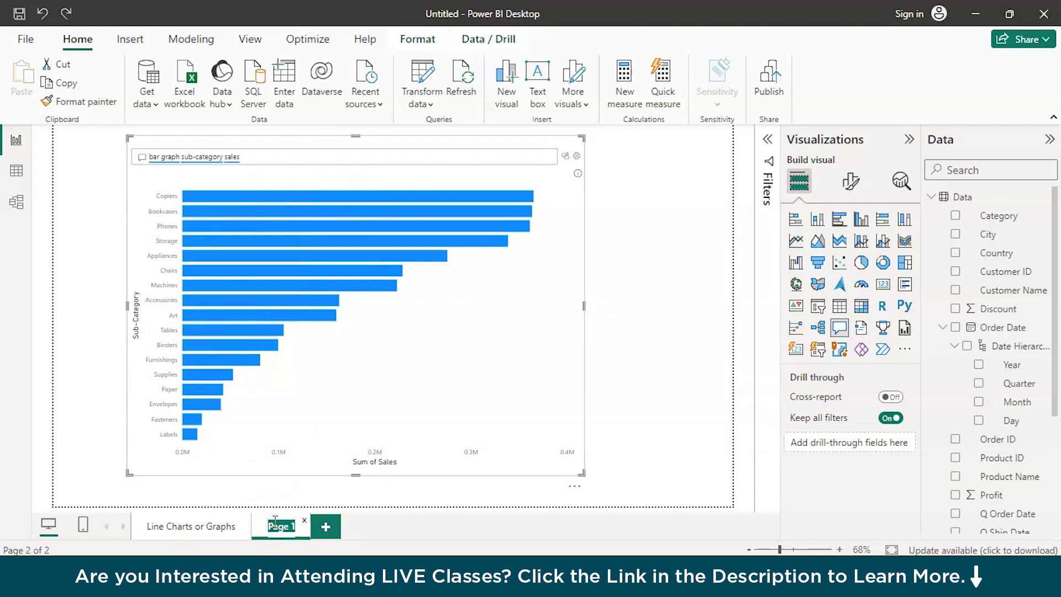
{"action": "type", "text": "Bar Graph"}
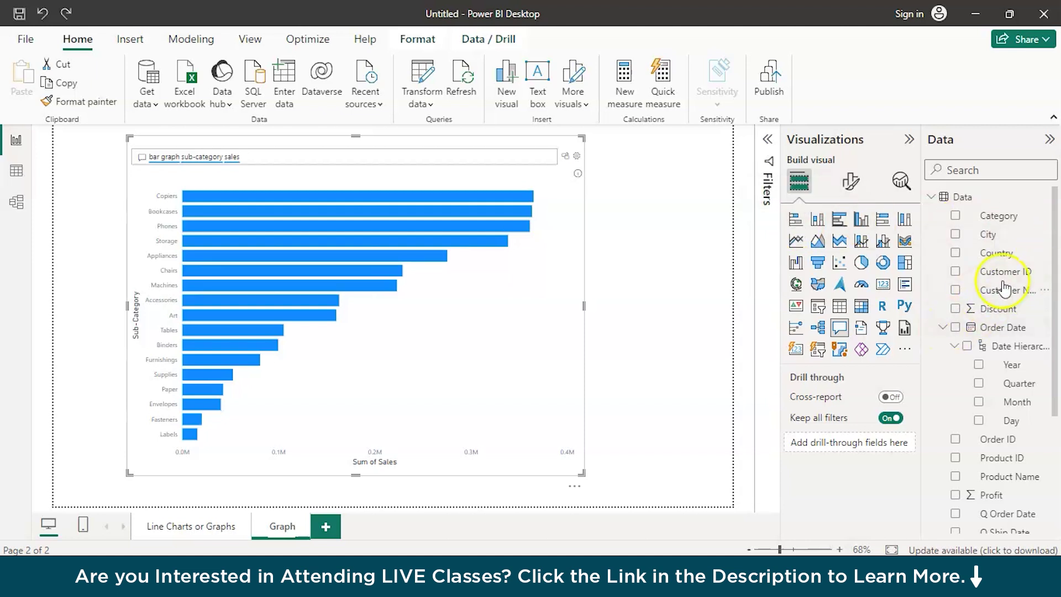
Try a bar chart of Sales by Category and Sub-Category on an extra page, delete that page, and return to the Bar Graph page
{"action": "scroll", "coordinate": [1003, 395], "scroll_direction": "down", "scroll_amount": 1}
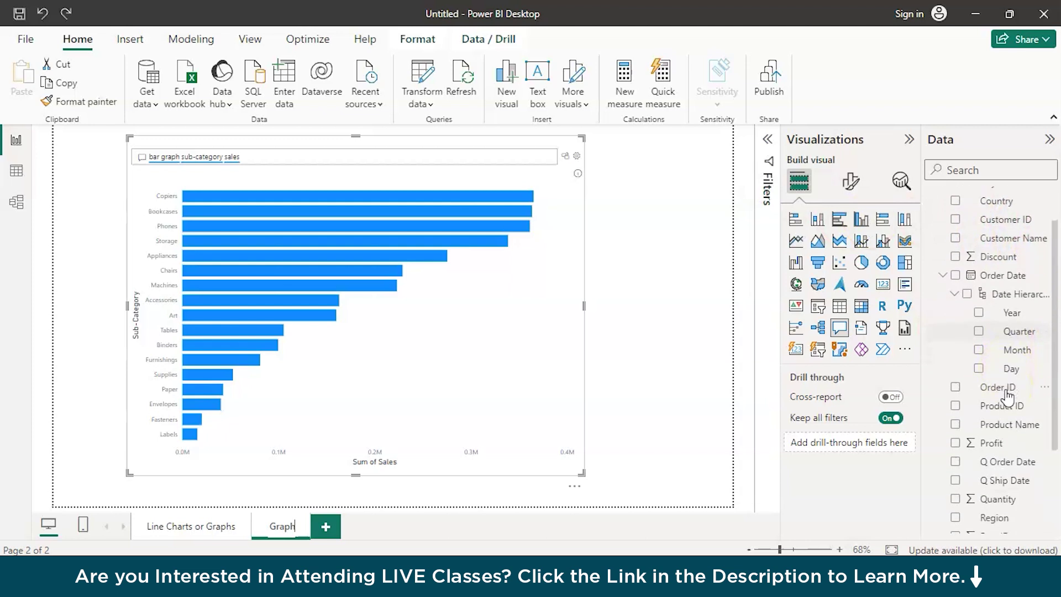
{"action": "scroll", "coordinate": [1003, 412], "scroll_direction": "down", "scroll_amount": 2}
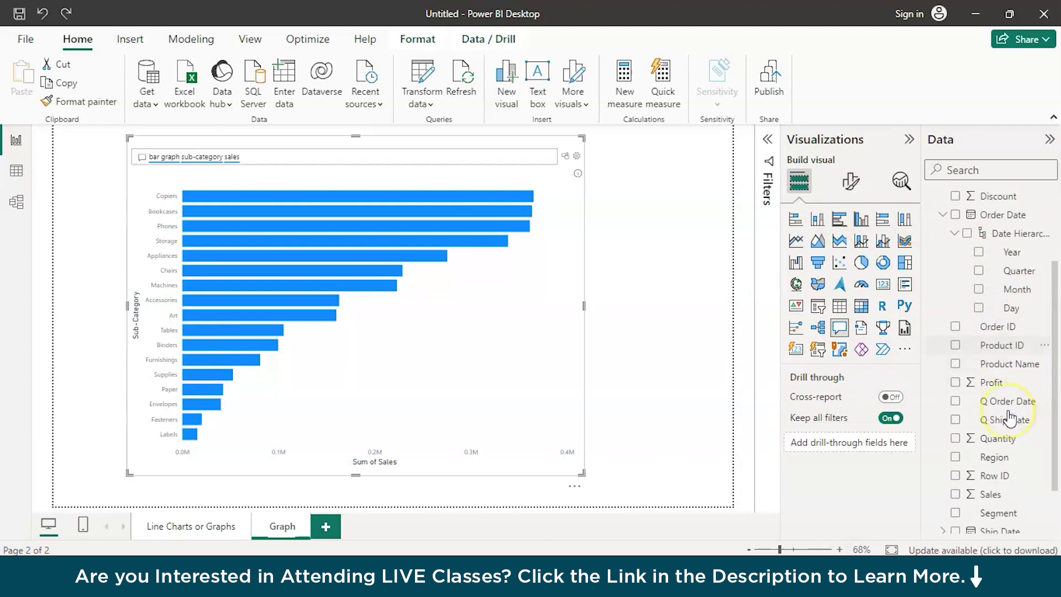
{"action": "scroll", "coordinate": [1008, 420], "scroll_direction": "up", "scroll_amount": 3}
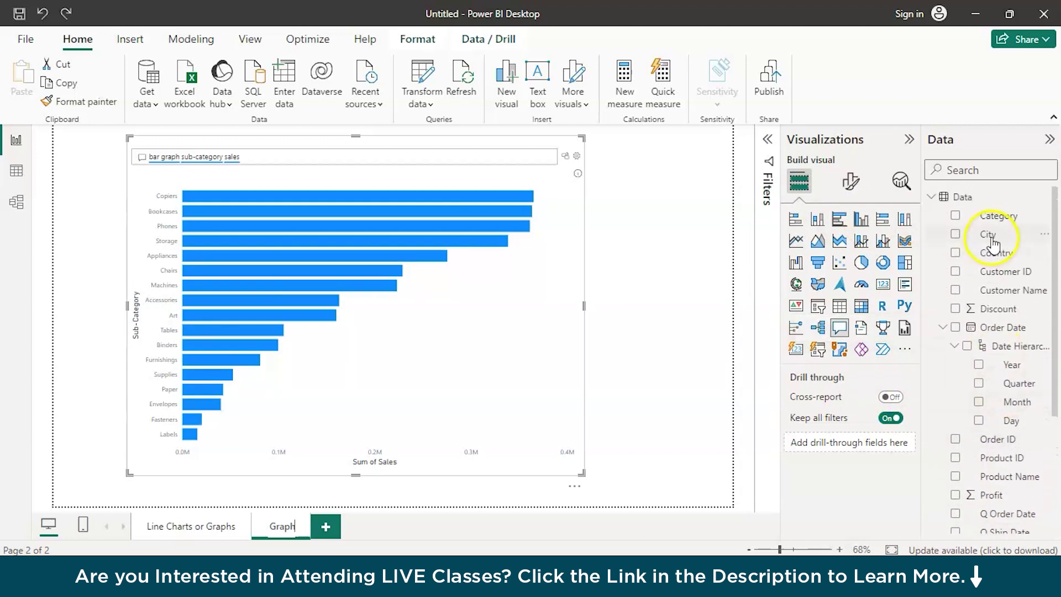
{"action": "left_click", "coordinate": [959, 218]}
{"action": "left_click_drag", "start_coordinate": [959, 221], "coordinate": [529, 287]}
{"action": "right_click", "coordinate": [1017, 216]}
{"action": "left_click", "coordinate": [1035, 215]}
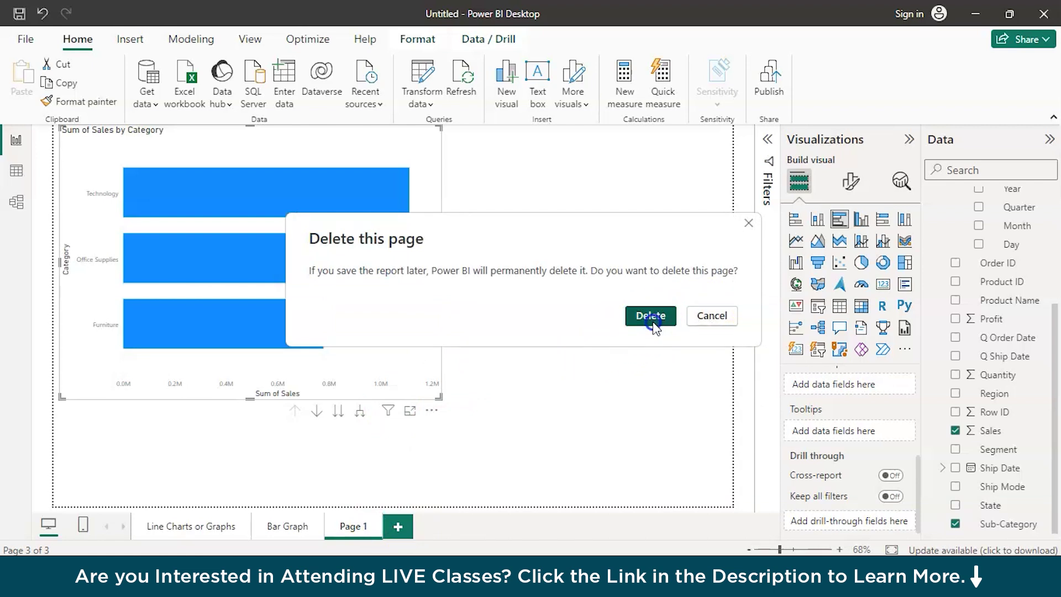
{"action": "left_click", "coordinate": [644, 317]}
{"action": "left_click", "coordinate": [288, 526]}
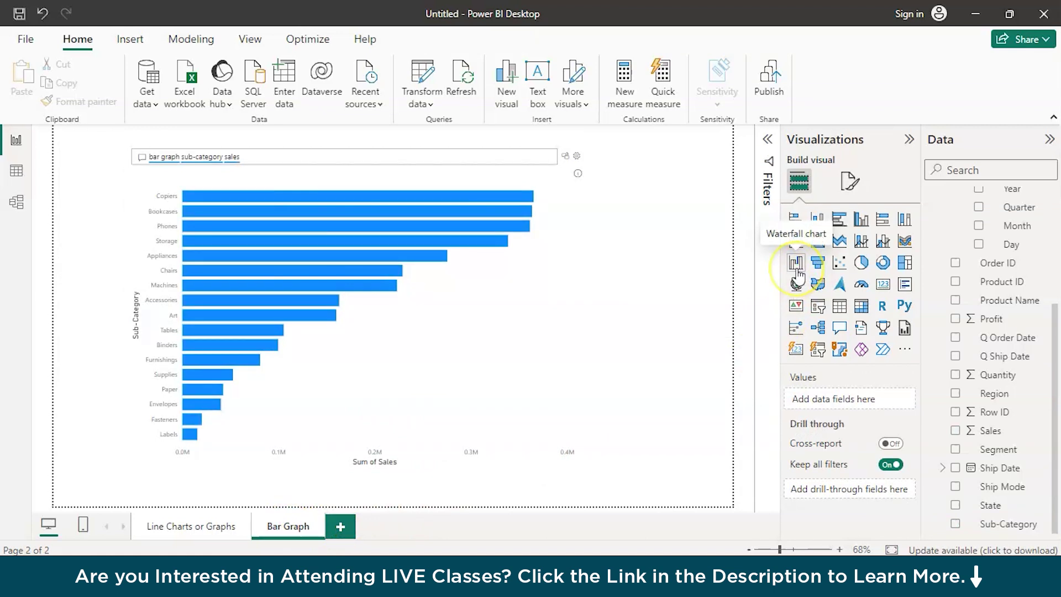
Add a new report page after Bar Graph and name it "Waterfall"
{"action": "left_click", "coordinate": [340, 528]}
{"action": "double_click", "coordinate": [348, 526]}
{"action": "type", "text": "Wat"}
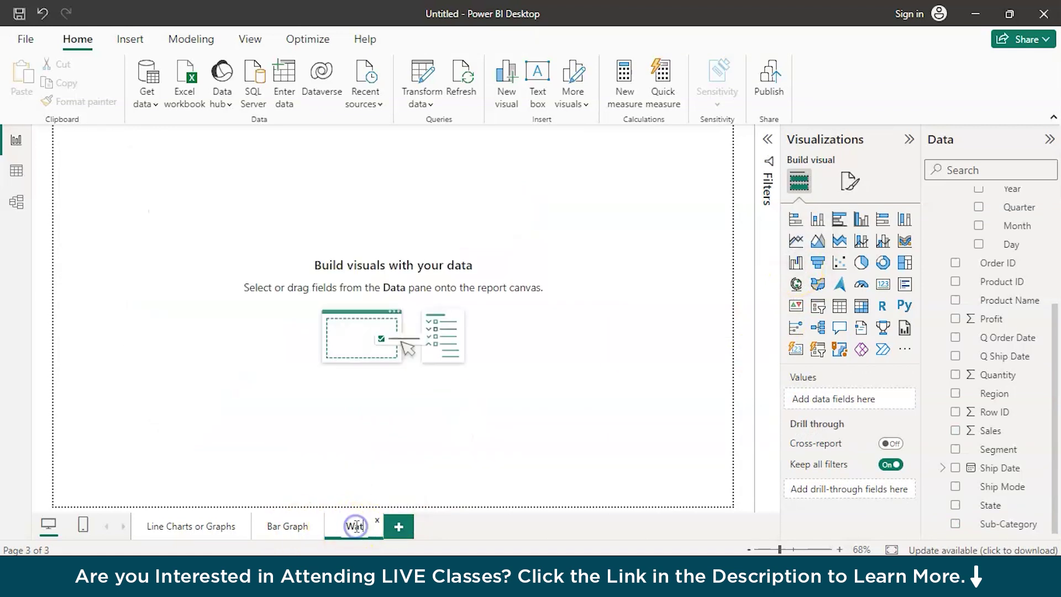
{"action": "type", "text": "erfall"}
{"action": "left_click", "coordinate": [383, 447]}
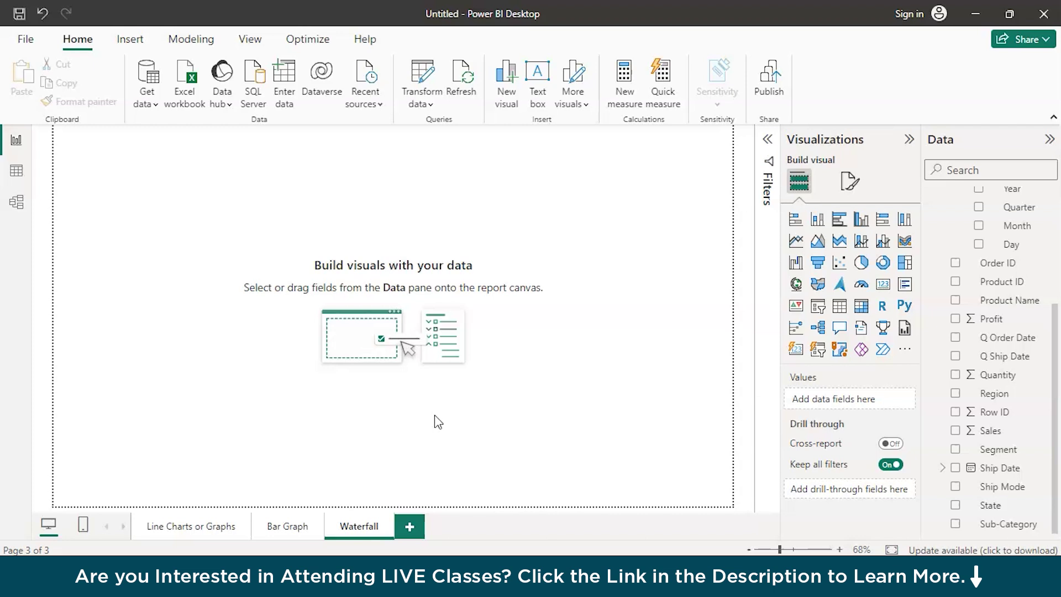
Create a Q&A visual on the Waterfall page from the query "waterfall sub-category sale" and enlarge it across most of the page
{"action": "left_click", "coordinate": [242, 200]}
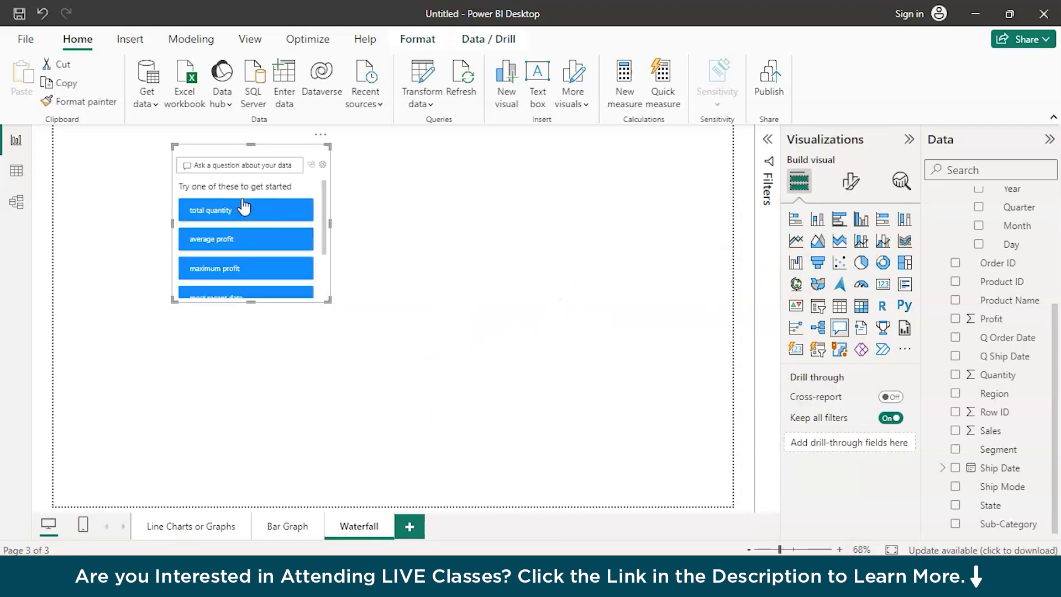
{"action": "left_click", "coordinate": [243, 161]}
{"action": "type", "text": "waterfall"}
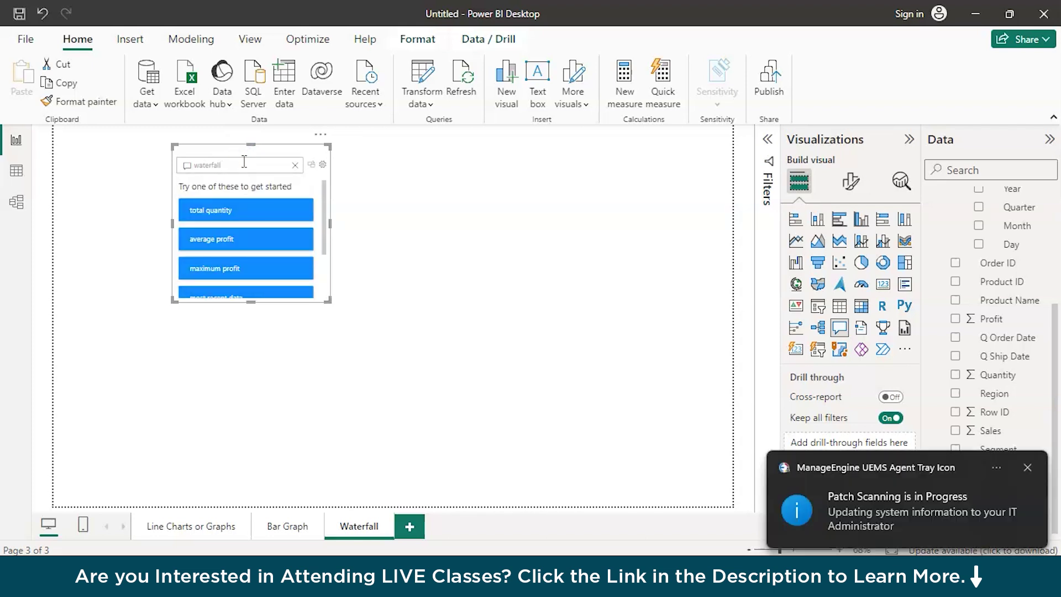
{"action": "type", "text": " su"}
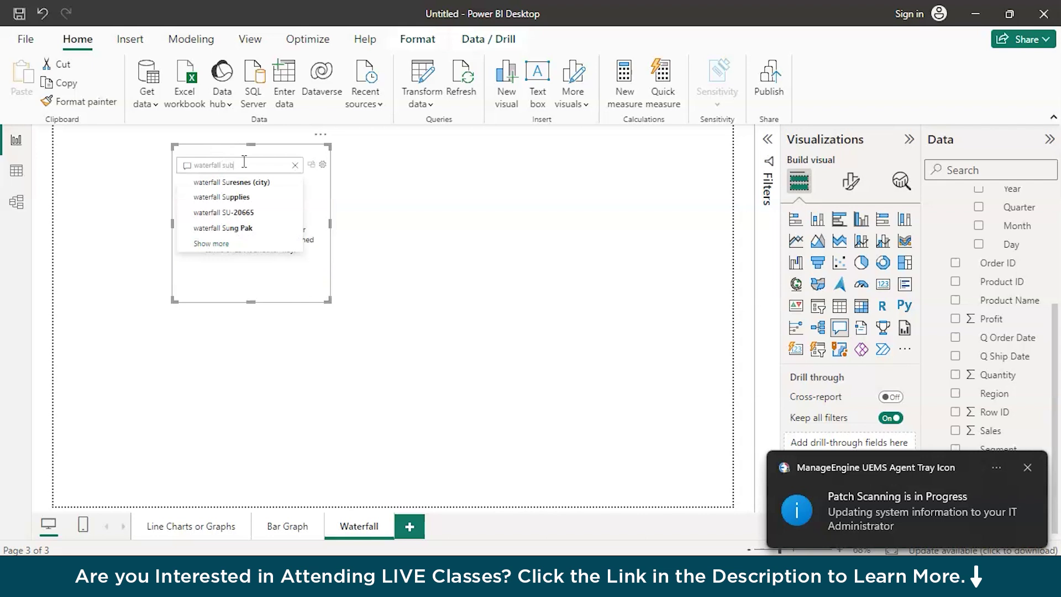
{"action": "type", "text": "b"}
{"action": "key", "text": "Tab"}
{"action": "type", "text": "sa"}
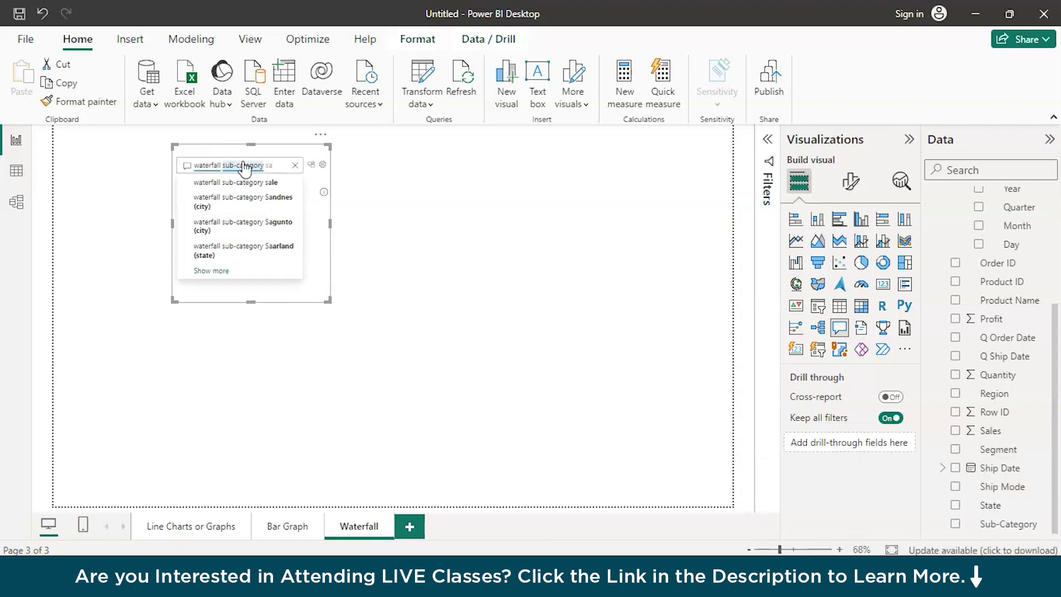
{"action": "left_click", "coordinate": [237, 181]}
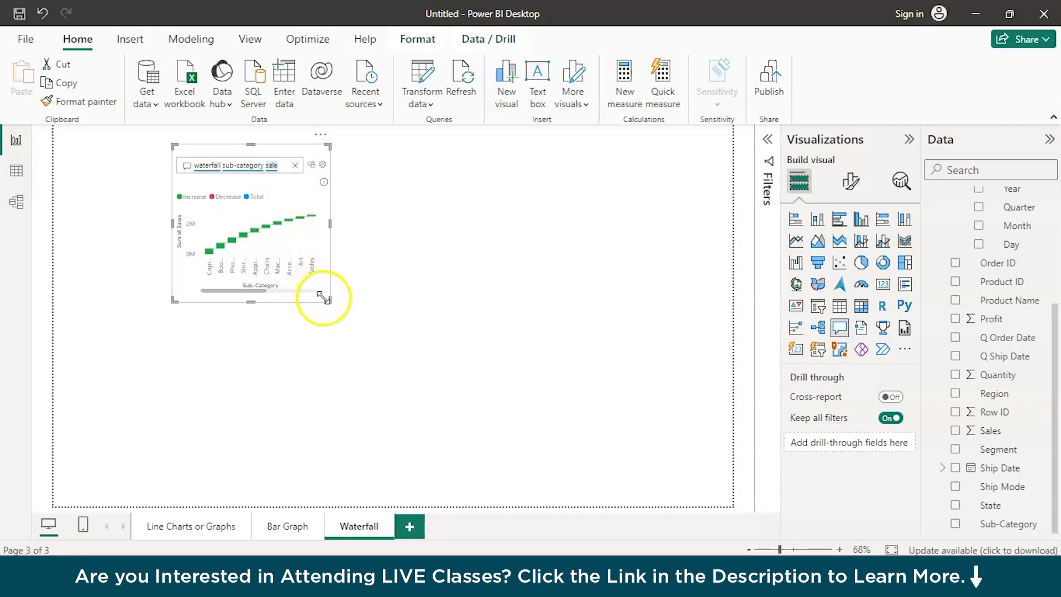
{"action": "left_click_drag", "start_coordinate": [324, 297], "coordinate": [675, 427]}
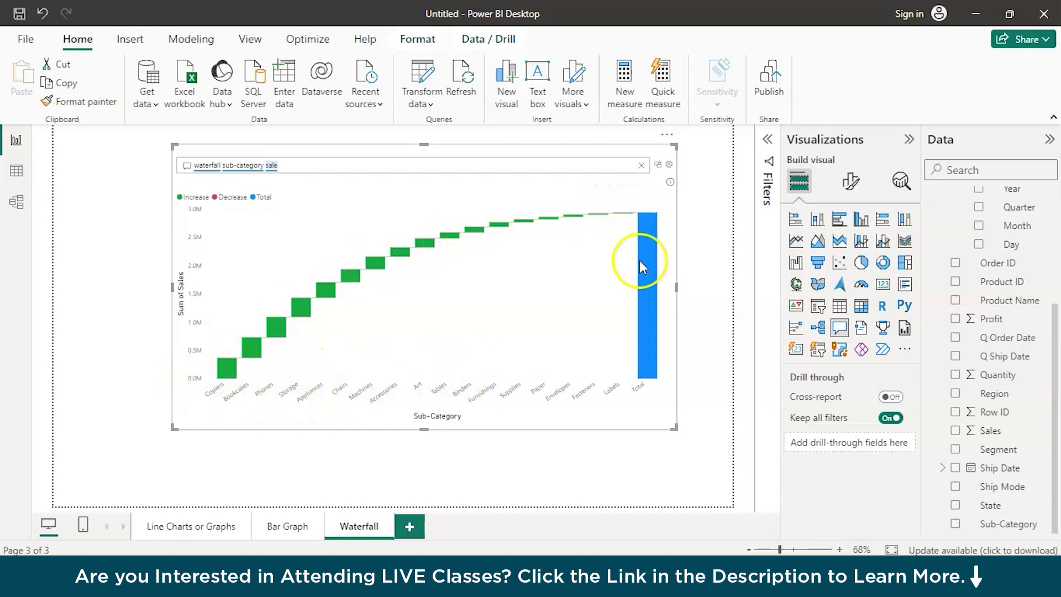
{"action": "mouse_move", "coordinate": [648, 247]}
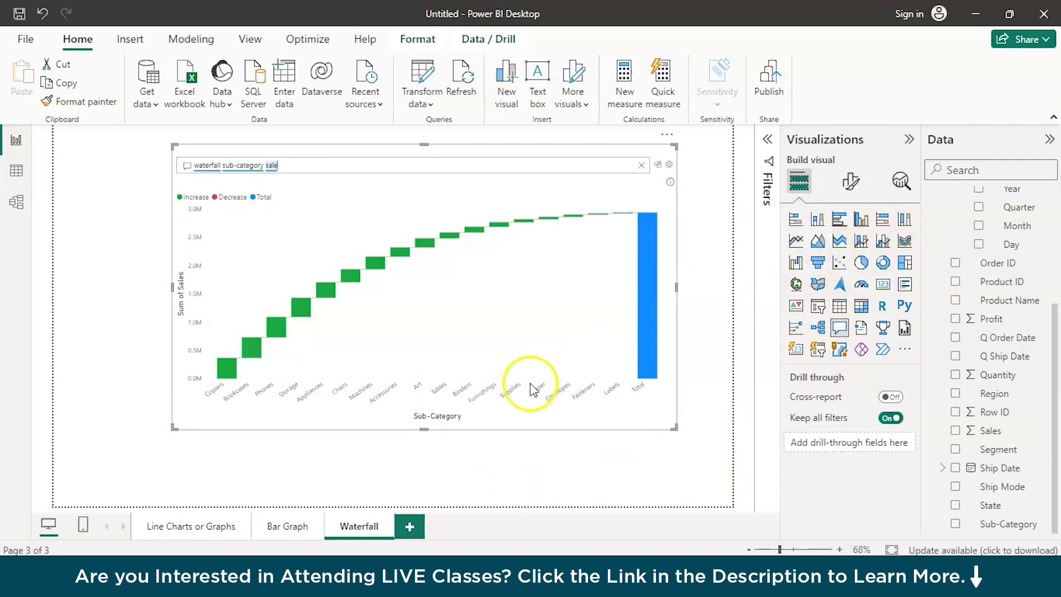
Add a new report page after Waterfall and name it "ribbon"
{"action": "left_click", "coordinate": [414, 526]}
{"action": "double_click", "coordinate": [416, 526]}
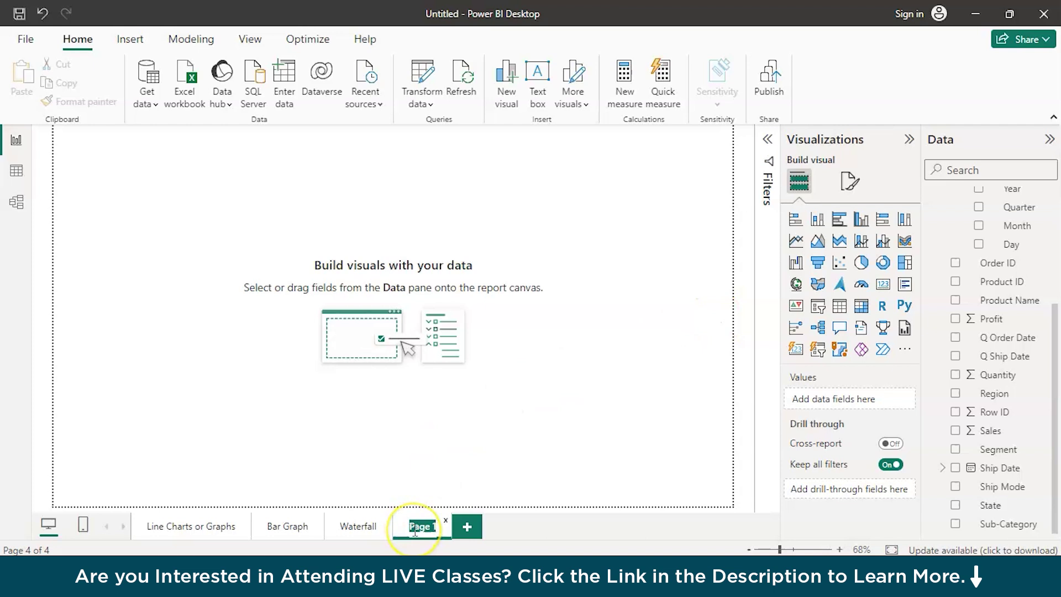
{"action": "type", "text": "ribbon"}
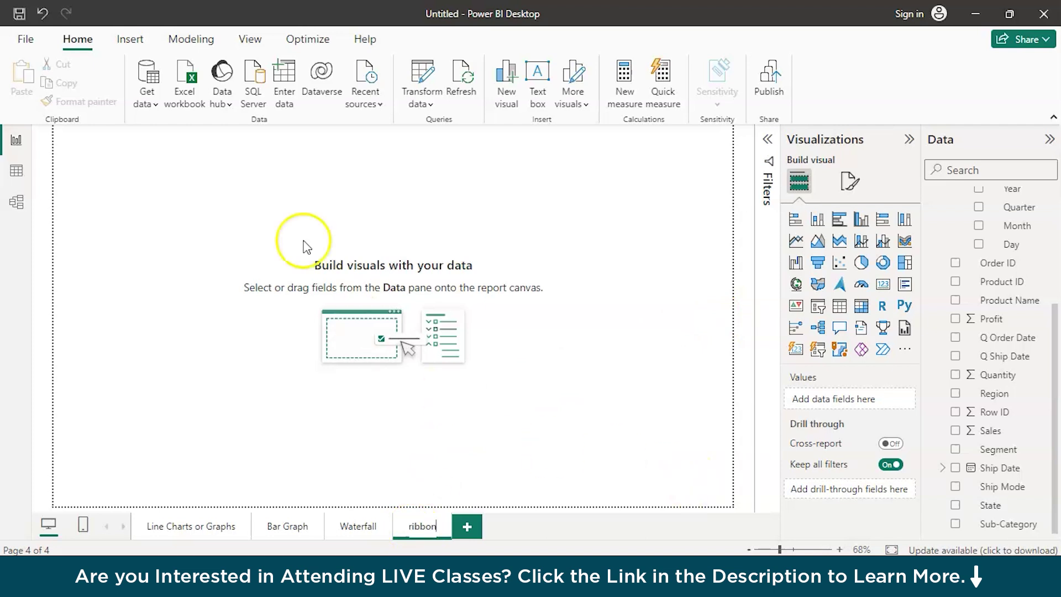
Create a Q&A visual on the ribbon page from the query "ribbon sub-category sale" and enlarge it across most of the page
{"action": "left_click", "coordinate": [184, 218]}
{"action": "double_click", "coordinate": [185, 218]}
{"action": "left_click", "coordinate": [170, 185]}
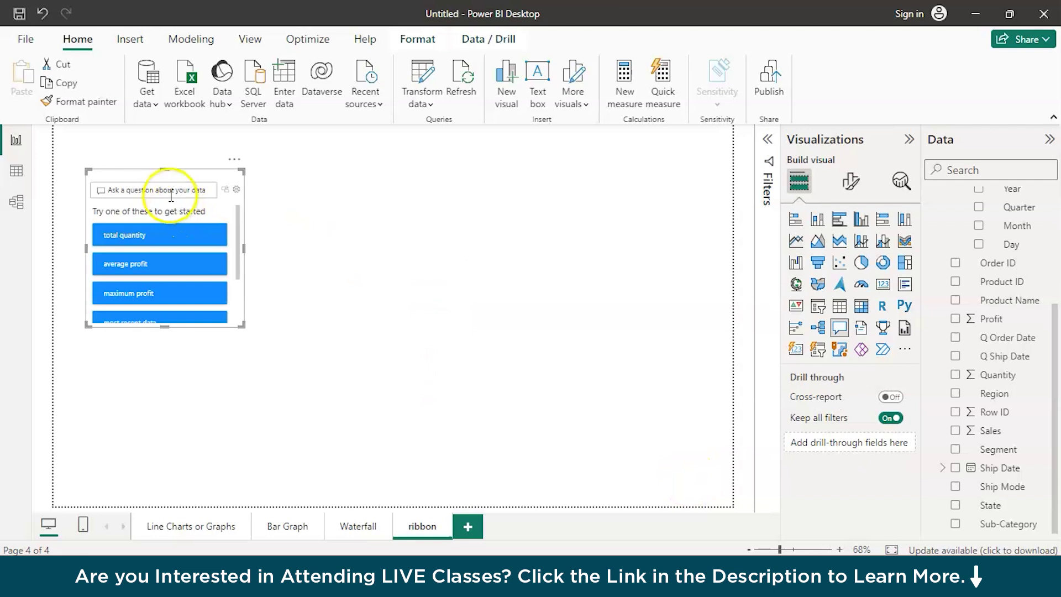
{"action": "type", "text": "ibbon"}
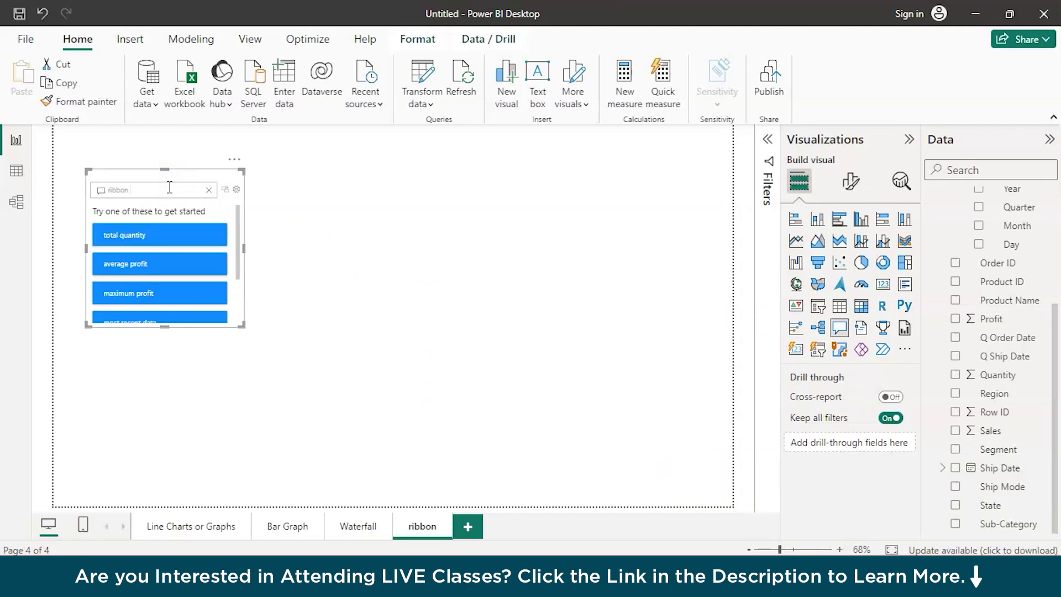
{"action": "type", "text": " su"}
{"action": "type", "text": "b"}
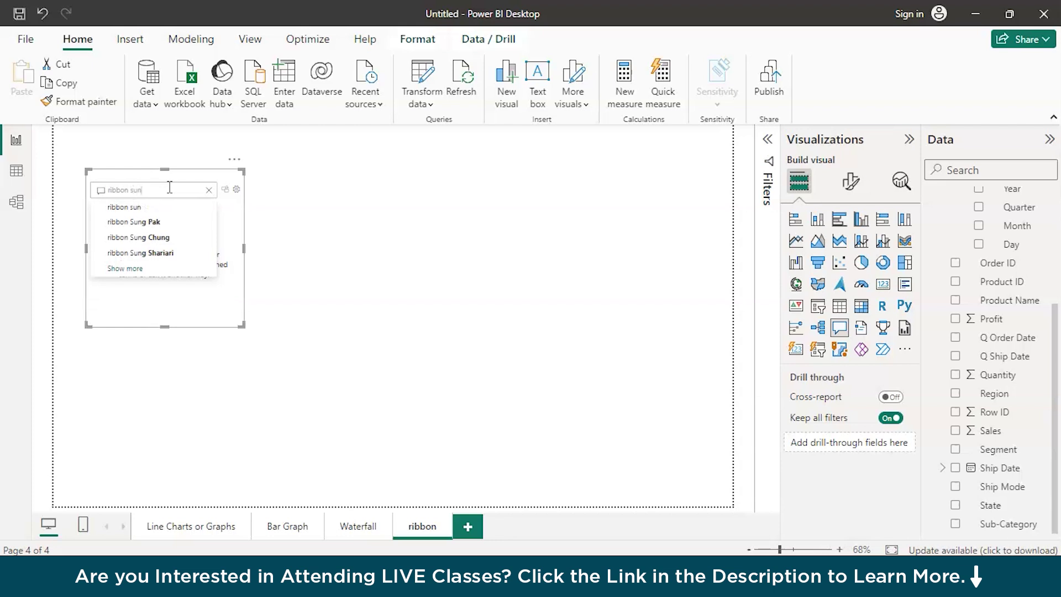
{"action": "key", "text": "Down"}
{"action": "key", "text": "Down"}
{"action": "key", "text": "Return"}
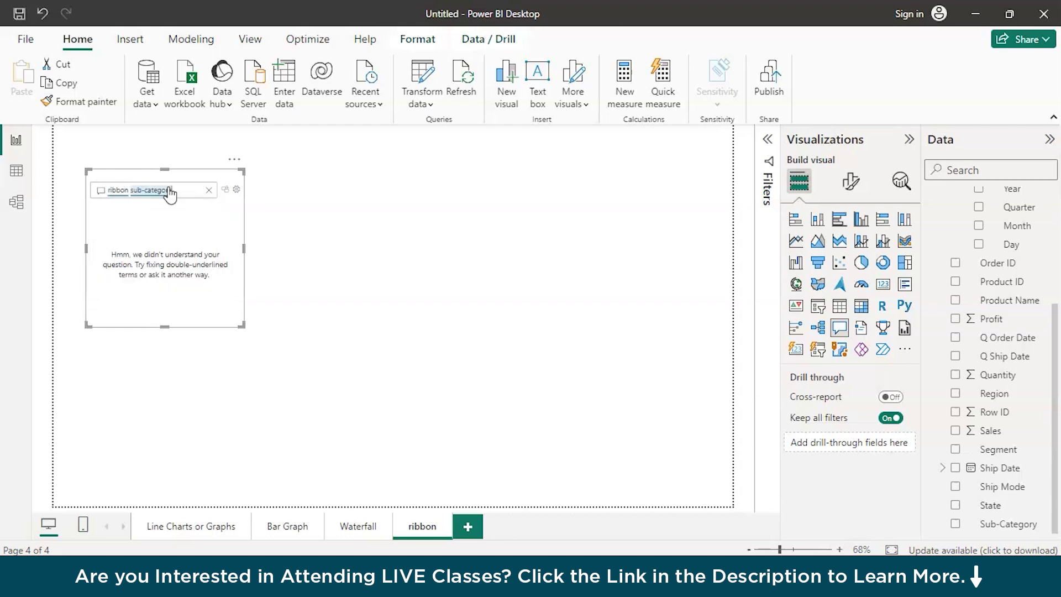
{"action": "type", "text": "sa"}
{"action": "left_click_drag", "start_coordinate": [242, 326], "coordinate": [669, 470]}
Extend the ribbon chart's query with order month so that it reads "ribbon sub-category sale order month"
{"action": "left_click", "coordinate": [195, 190]}
{"action": "type", "text": "le m"}
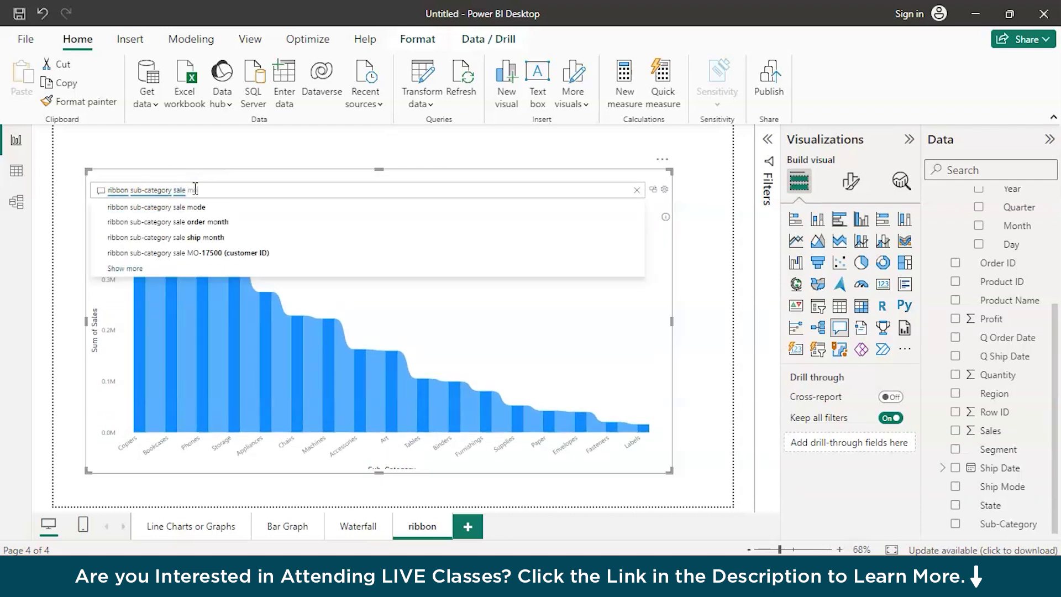
{"action": "left_click", "coordinate": [194, 206]}
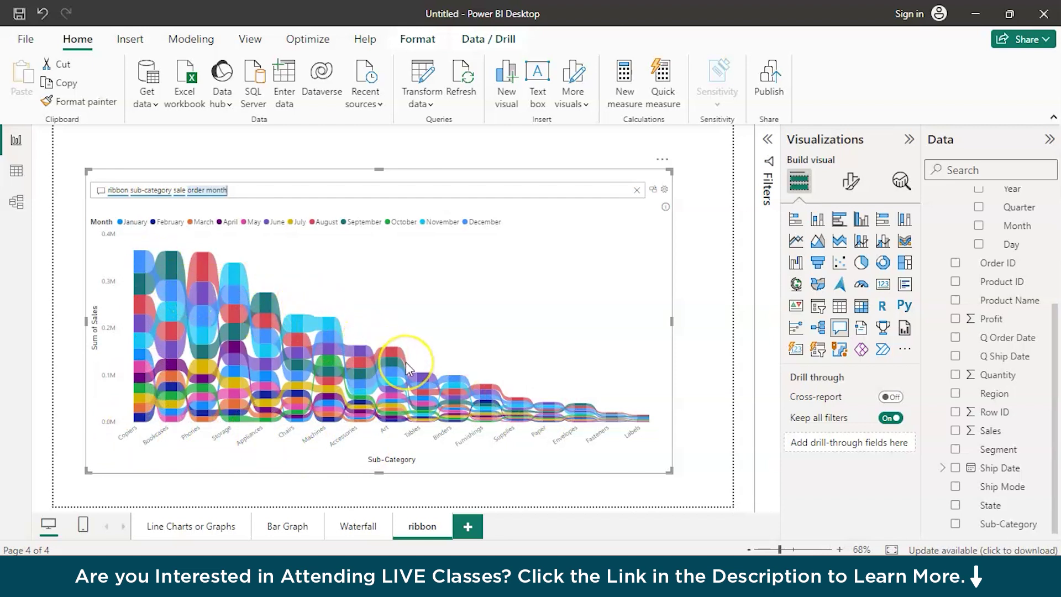
{"action": "mouse_move", "coordinate": [406, 363]}
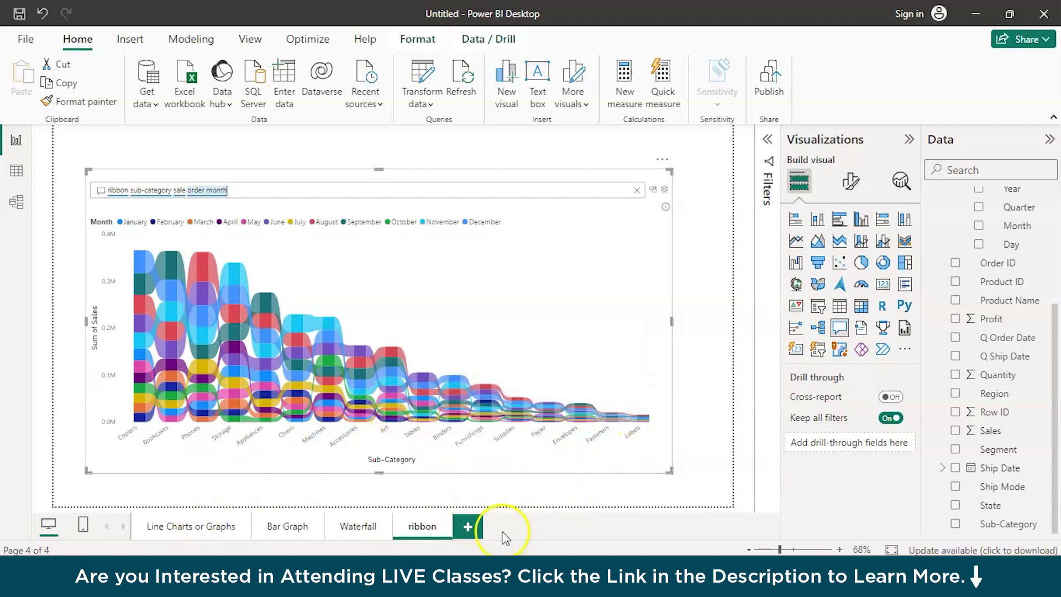
Add a new report page after ribbon and place a Q&A visual on it with the query "scatter discount"
{"action": "left_click", "coordinate": [466, 526]}
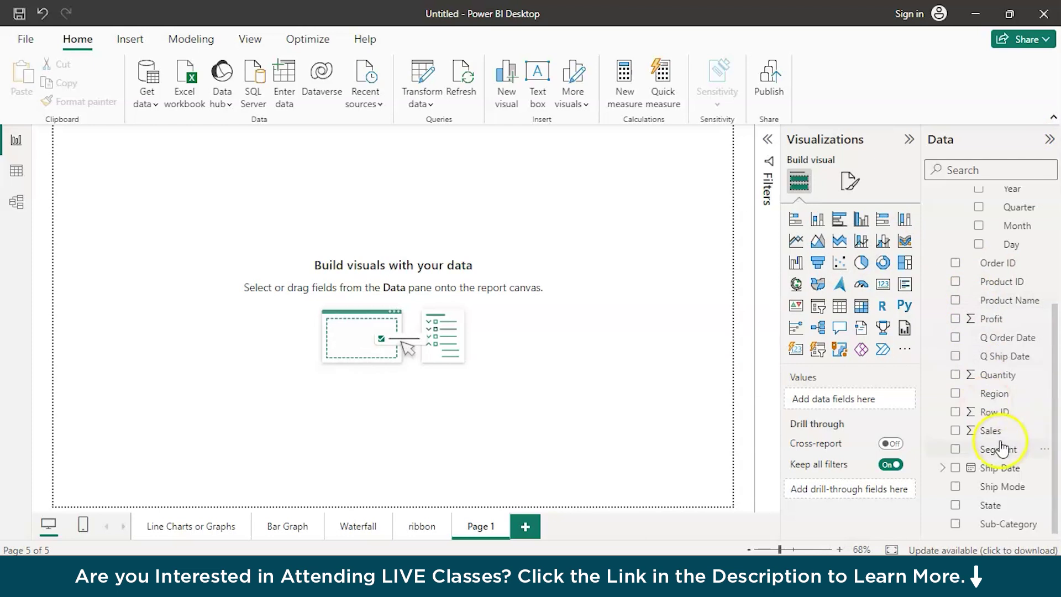
{"action": "scroll", "coordinate": [1002, 449], "scroll_direction": "up", "scroll_amount": 5}
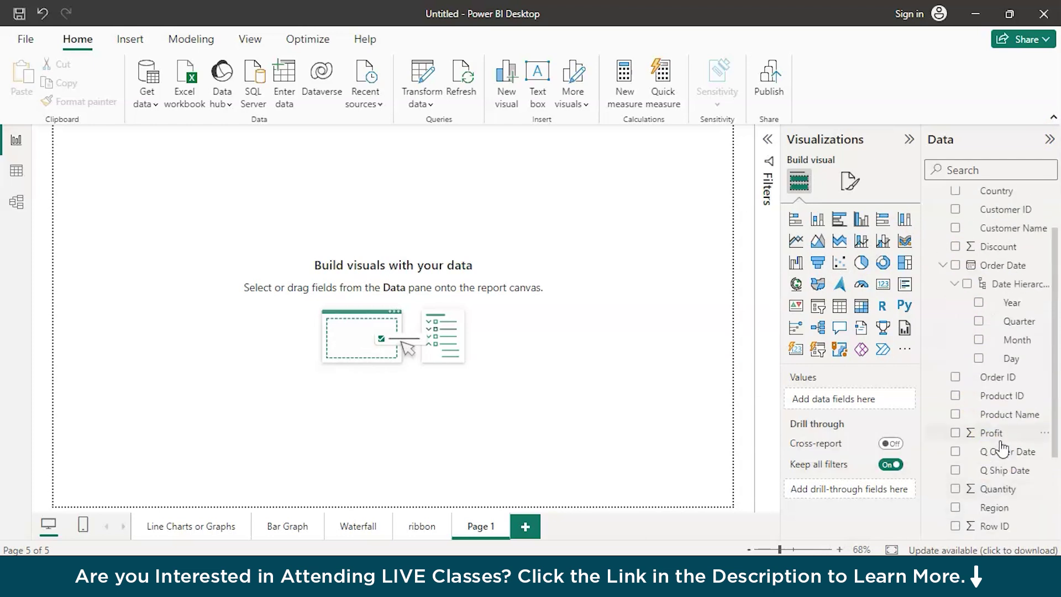
{"action": "scroll", "coordinate": [999, 420], "scroll_direction": "down", "scroll_amount": 1}
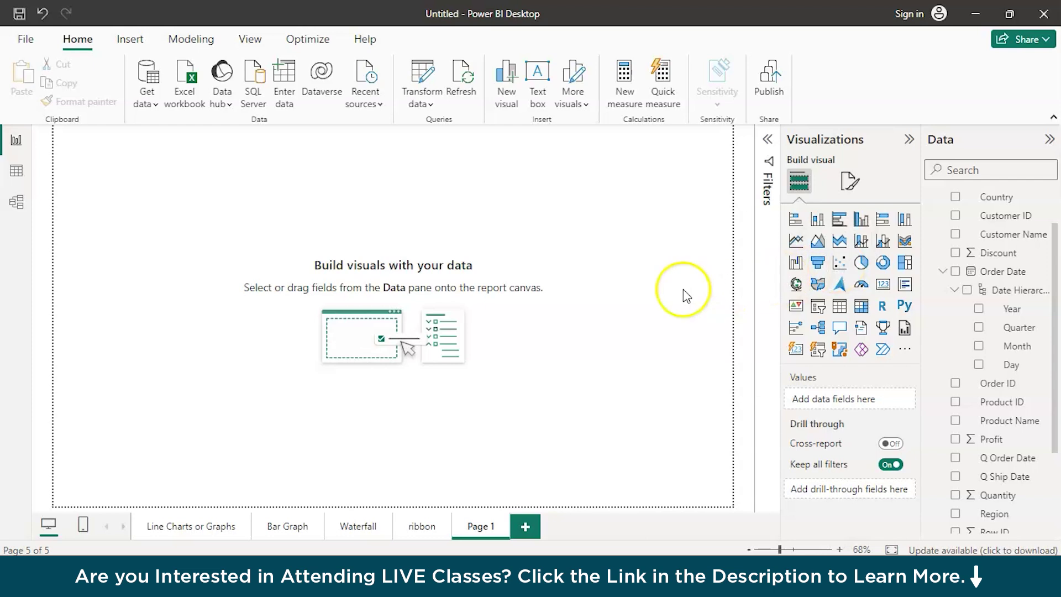
{"action": "double_click", "coordinate": [407, 210]}
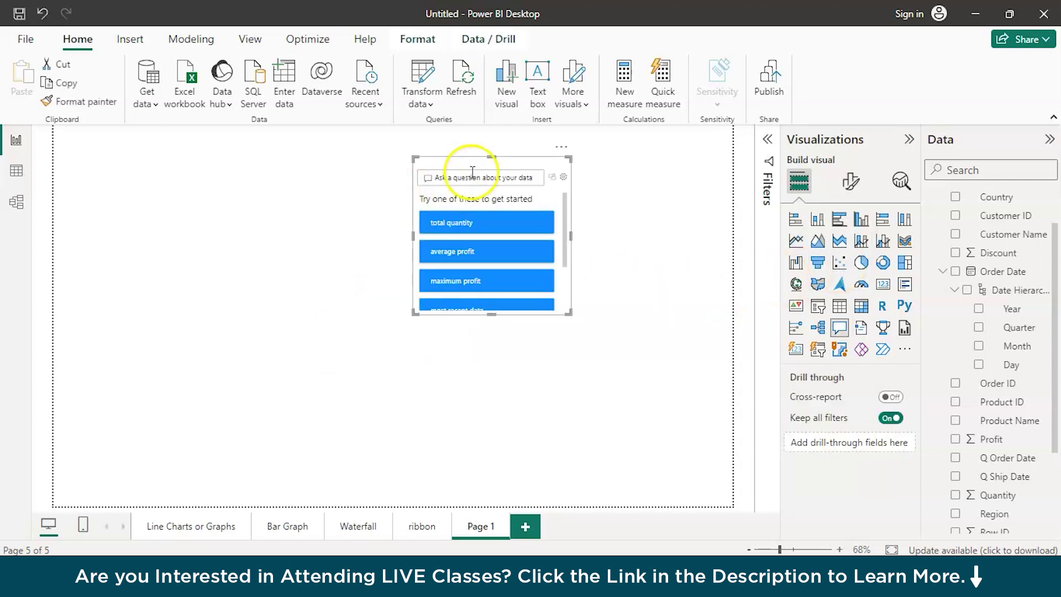
{"action": "type", "text": "s"}
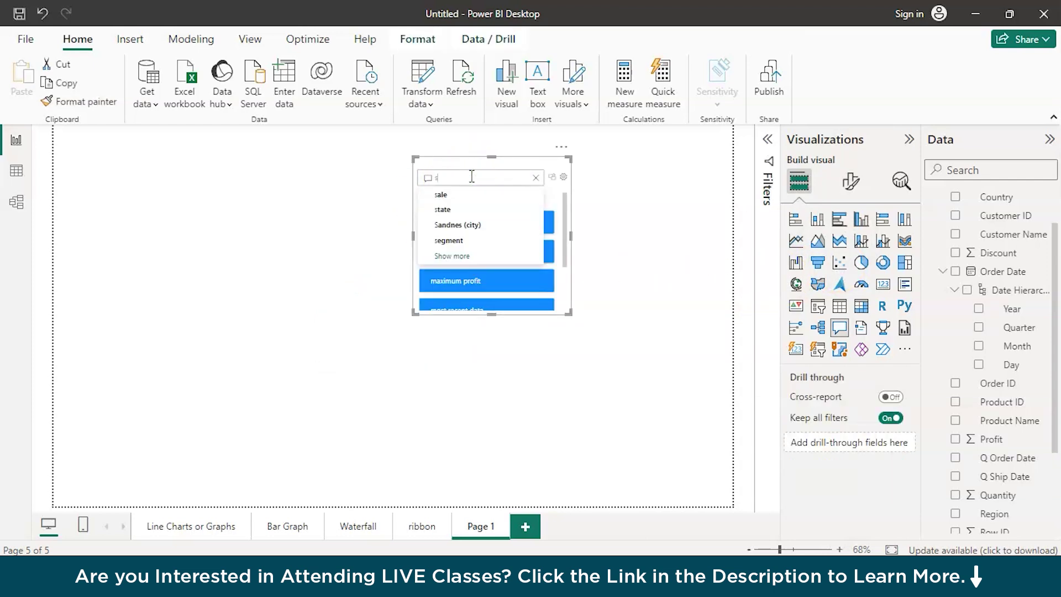
{"action": "type", "text": "catter"}
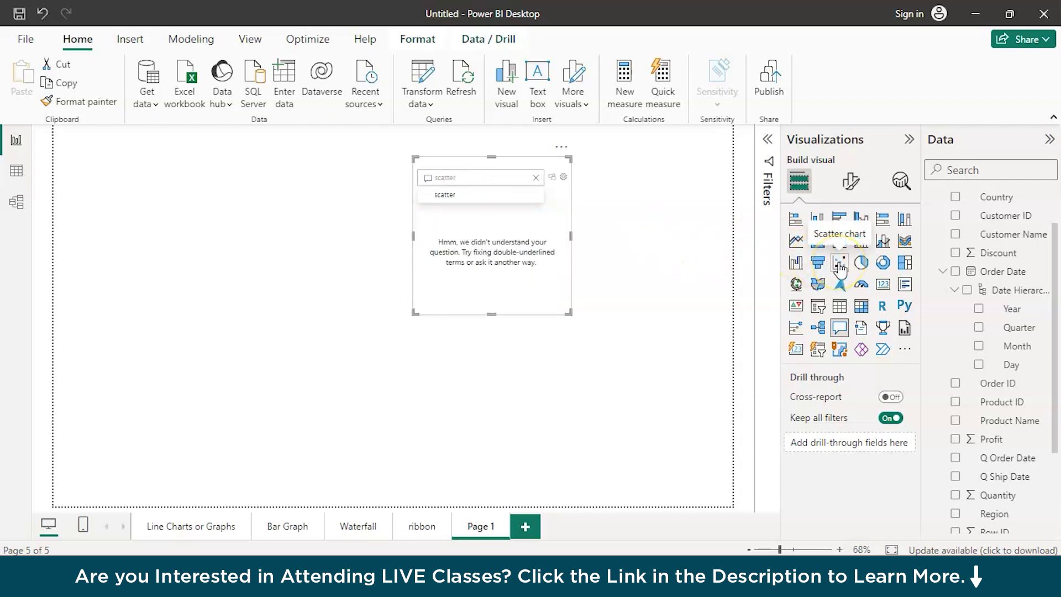
{"action": "left_click", "coordinate": [449, 194]}
{"action": "left_click", "coordinate": [466, 177]}
{"action": "type", "text": "disc"}
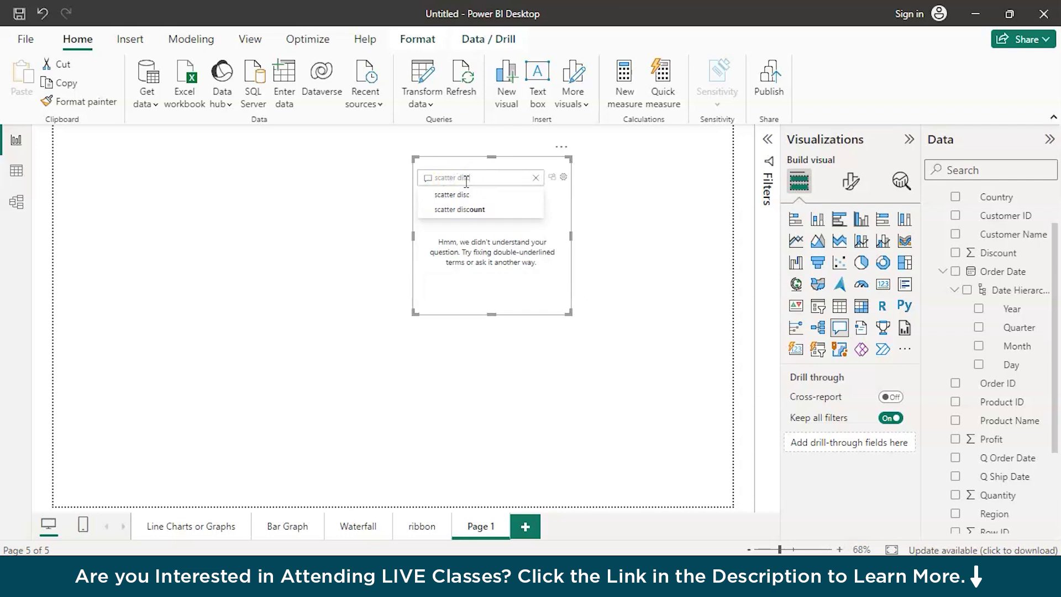
{"action": "key", "text": "Down"}
{"action": "key", "text": "Return"}
Extend the scatter visual's query with profit and sub-category so that it reads "scatter sub-category discount profit"
{"action": "type", "text": "p"}
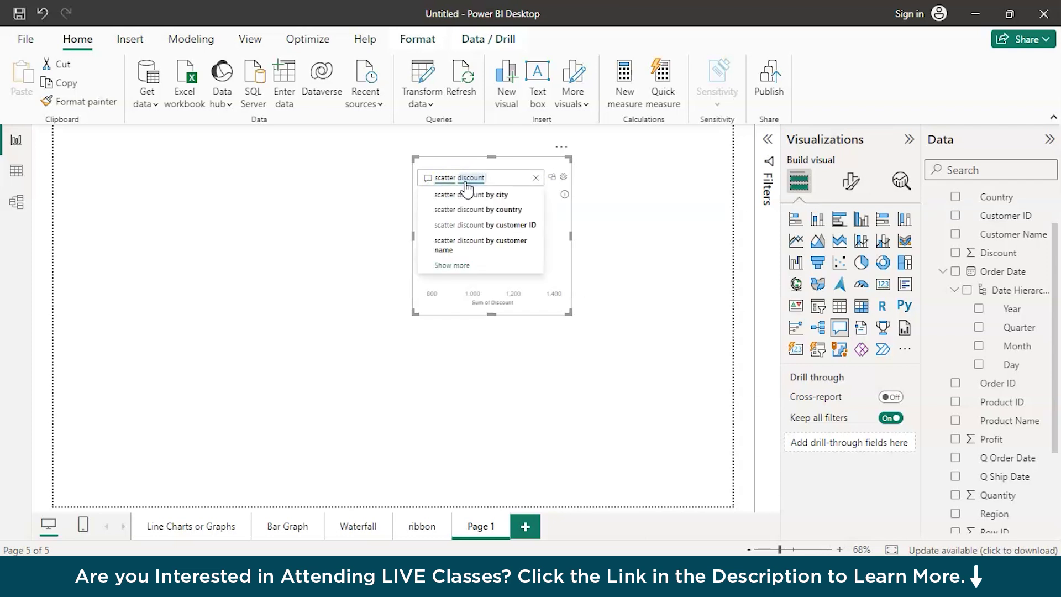
{"action": "type", "text": "r"}
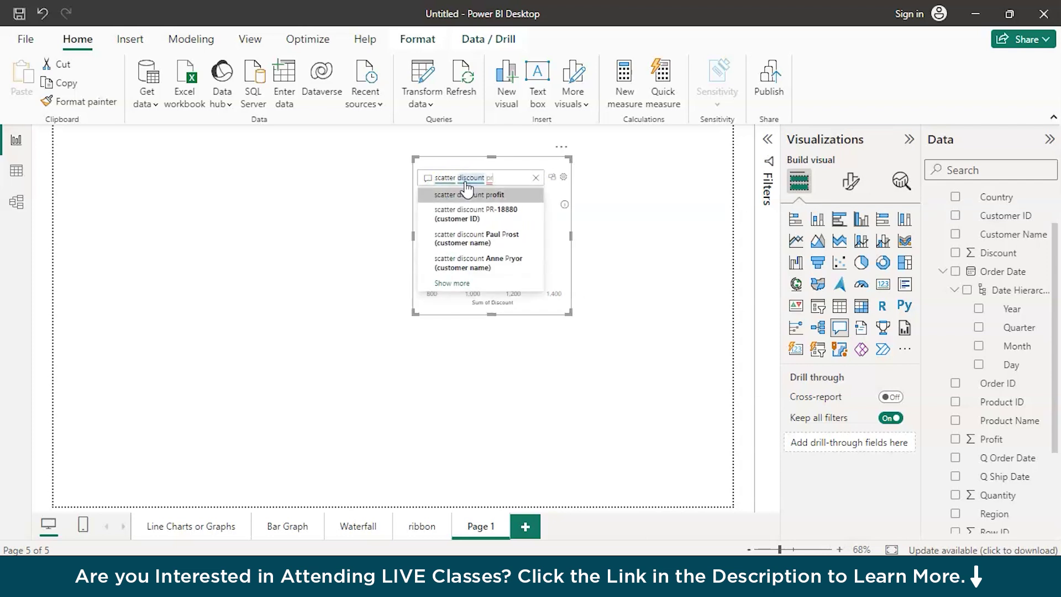
{"action": "left_click", "coordinate": [466, 191]}
{"action": "left_click", "coordinate": [511, 182]}
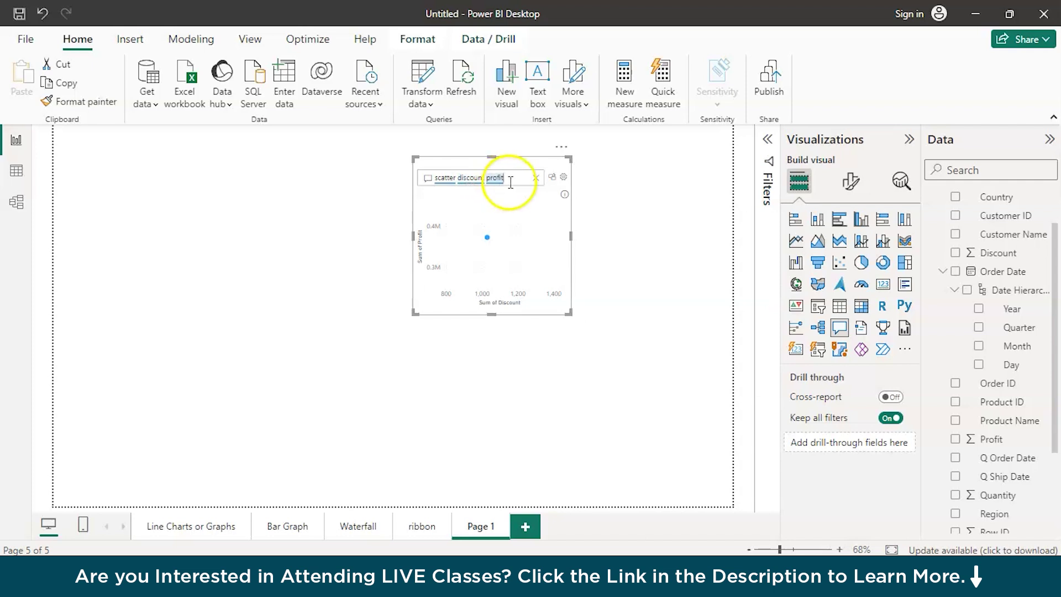
{"action": "double_click", "coordinate": [452, 176]}
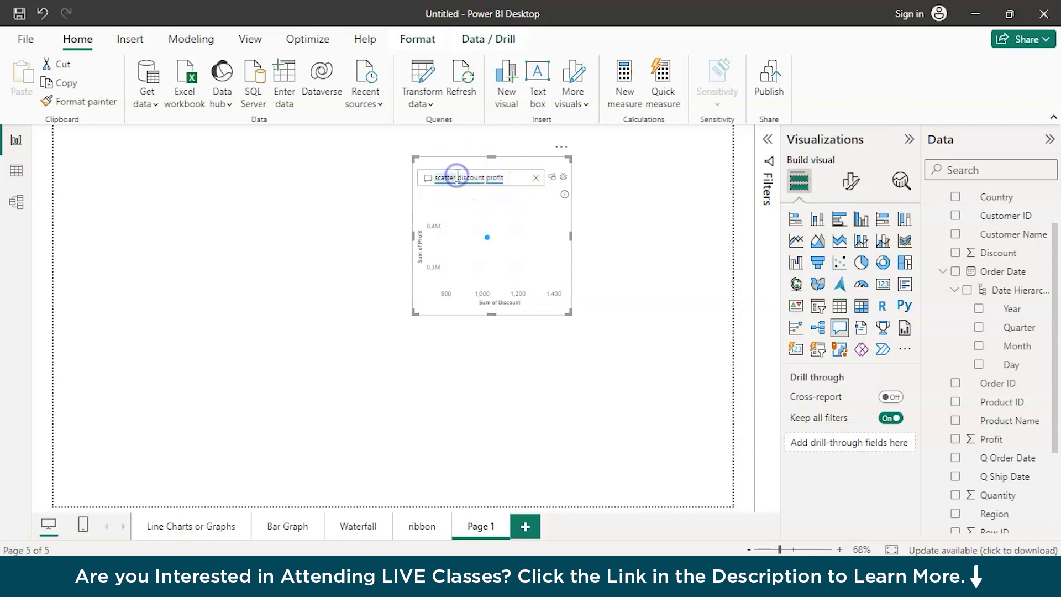
{"action": "double_click", "coordinate": [459, 176]}
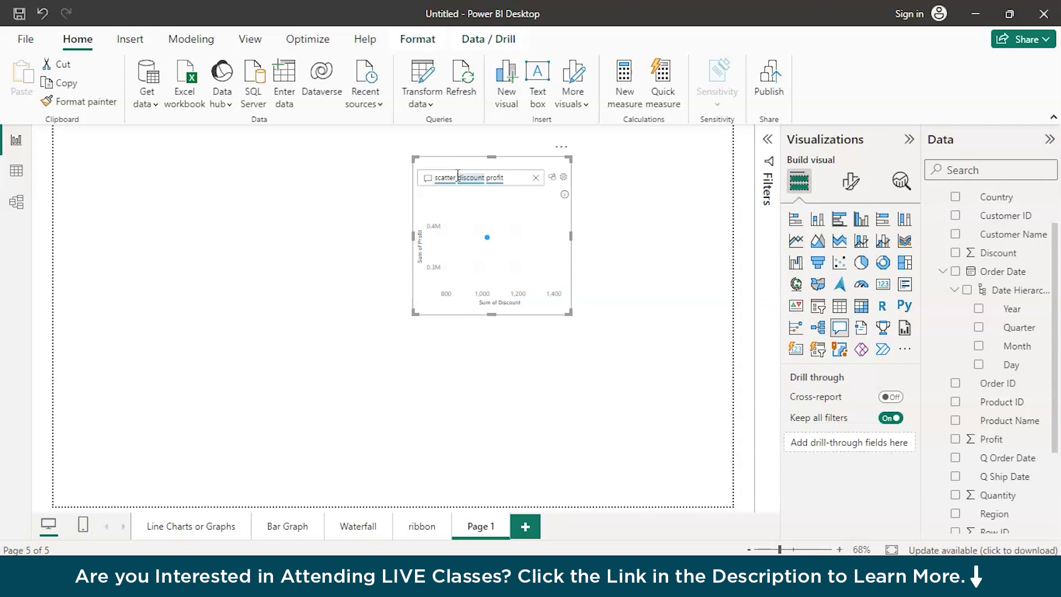
{"action": "left_click", "coordinate": [457, 175]}
{"action": "type", "text": "sub-"}
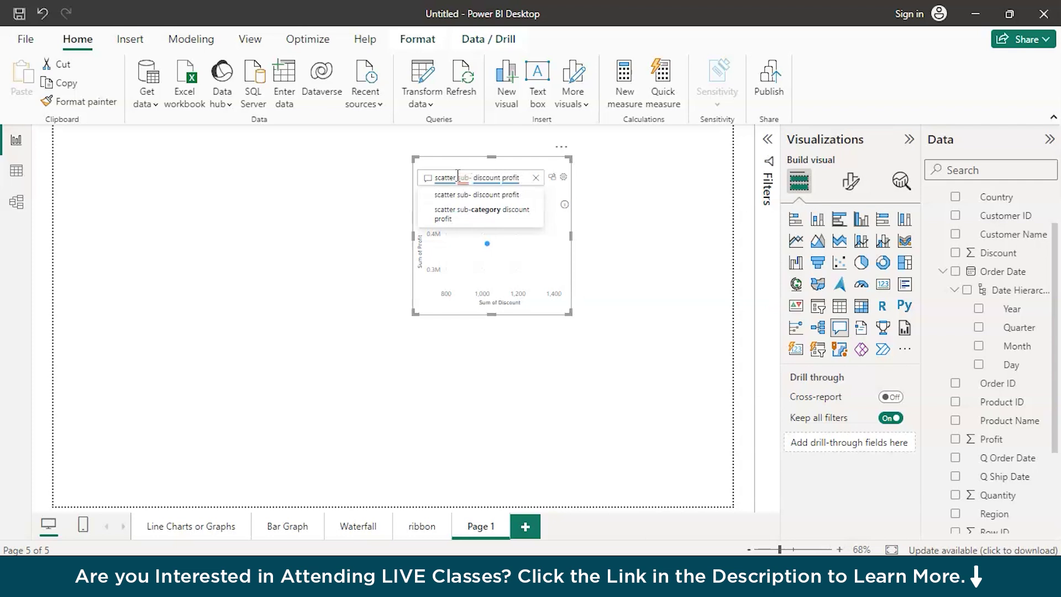
{"action": "left_click", "coordinate": [475, 212]}
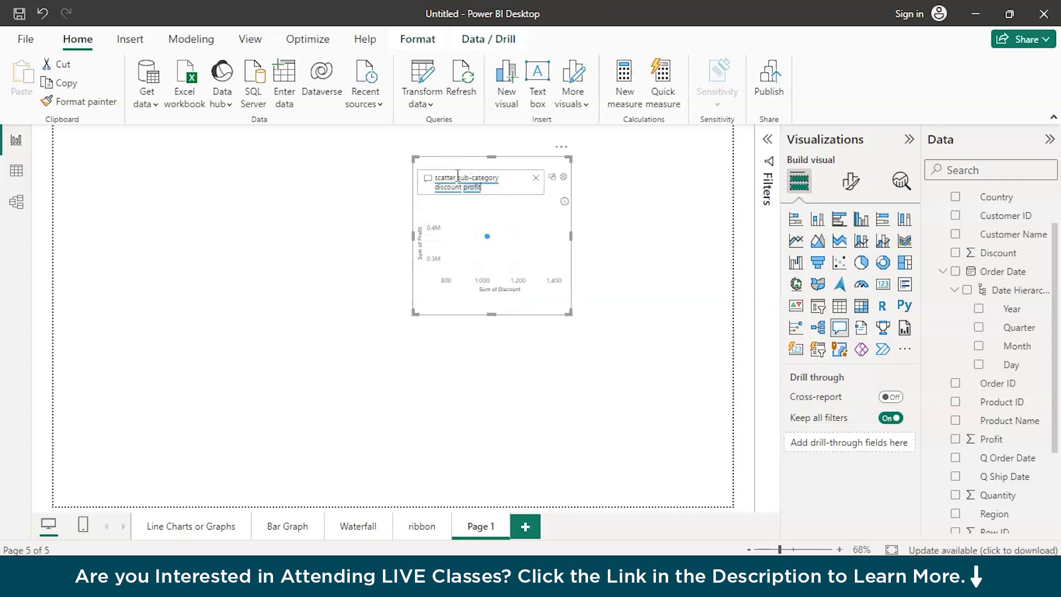
Enlarge the scatter chart to fill most of the page and inspect the Accessories point and the point with the highest discount
{"action": "left_click_drag", "start_coordinate": [566, 311], "coordinate": [748, 396]}
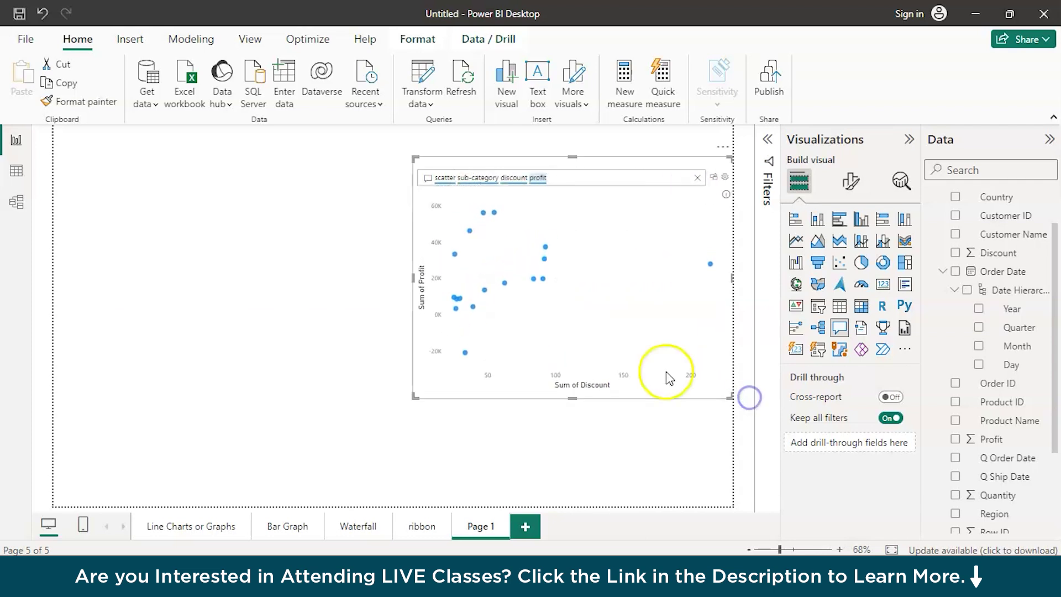
{"action": "left_click_drag", "start_coordinate": [415, 278], "coordinate": [172, 275]}
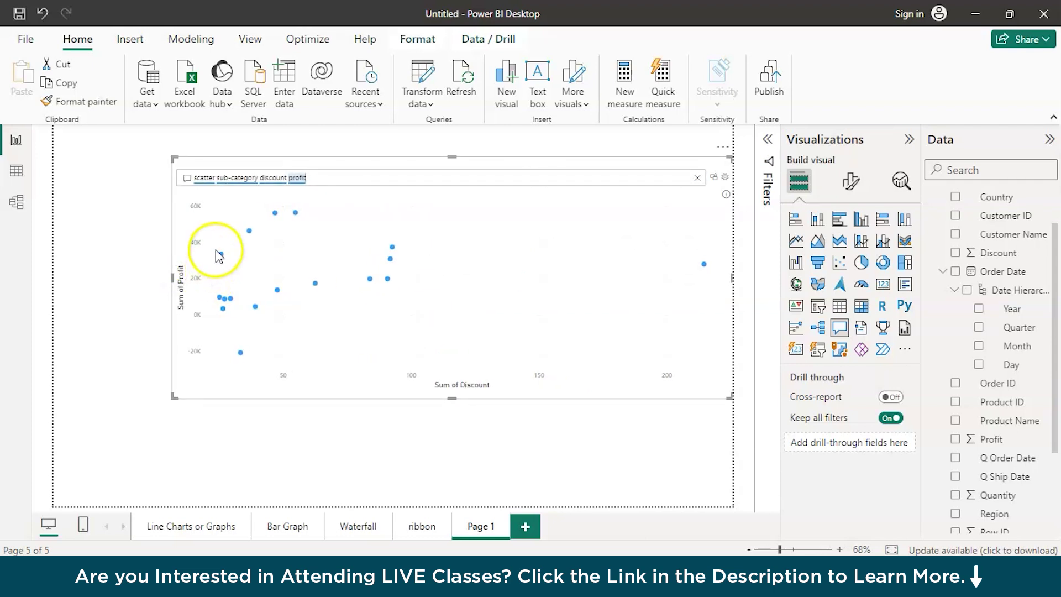
{"action": "mouse_move", "coordinate": [223, 256]}
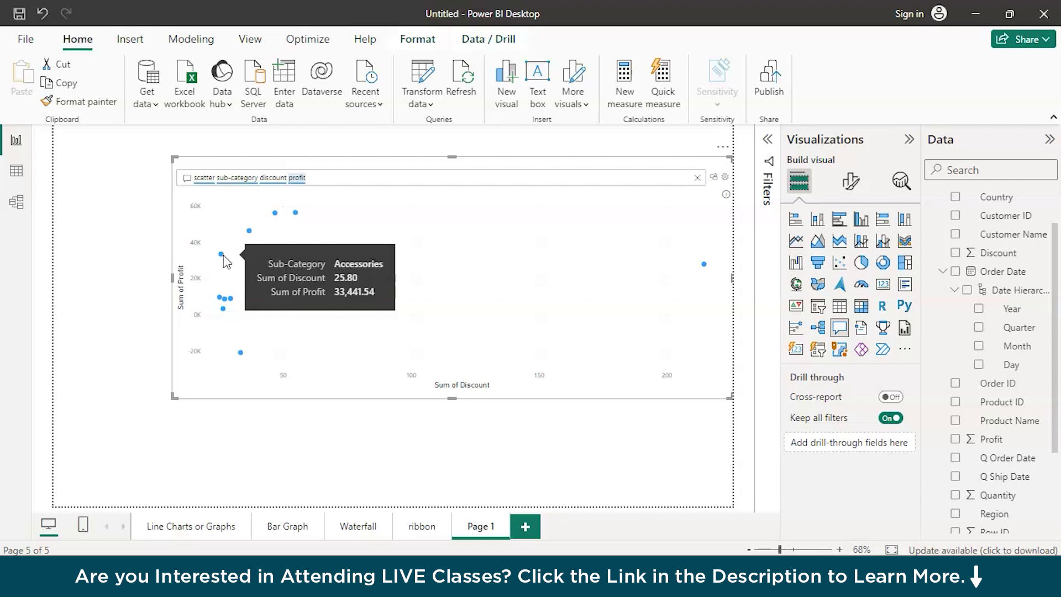
{"action": "left_click", "coordinate": [705, 265]}
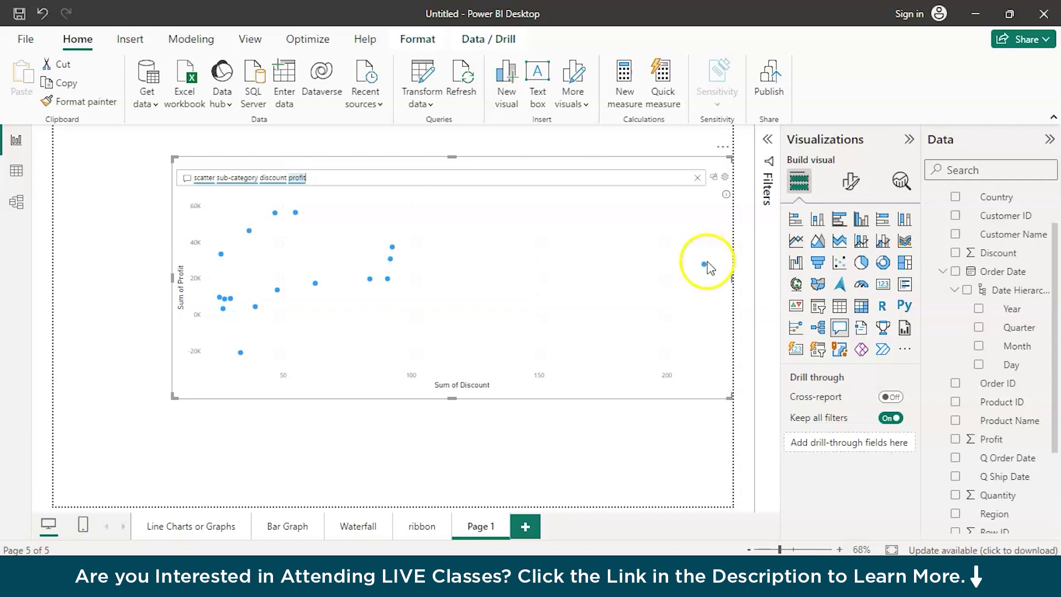
{"action": "mouse_move", "coordinate": [706, 270]}
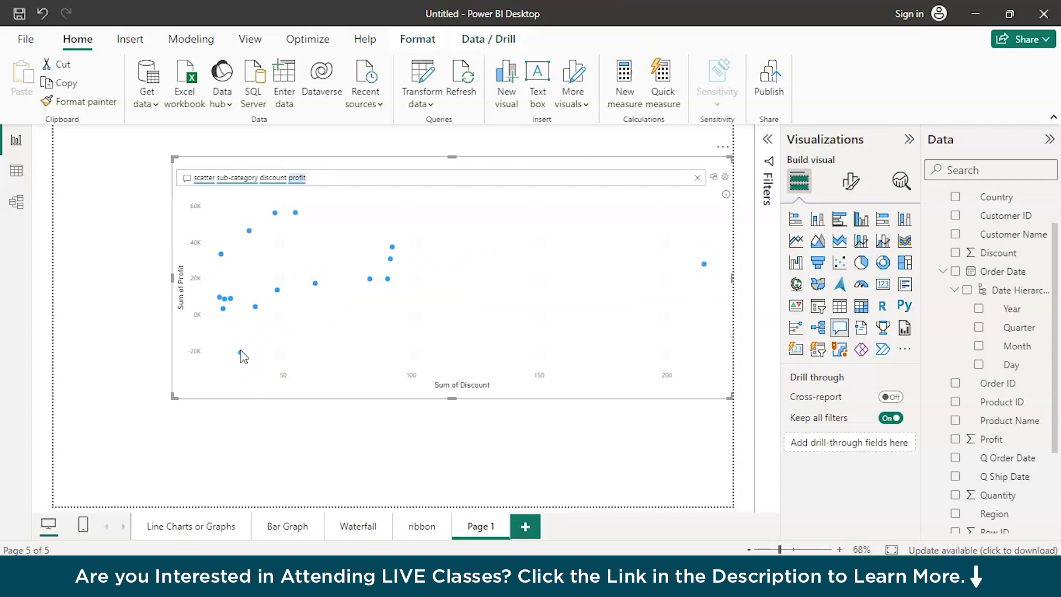
Rename the scatter chart's report page as Scatter
{"action": "mouse_move", "coordinate": [240, 352]}
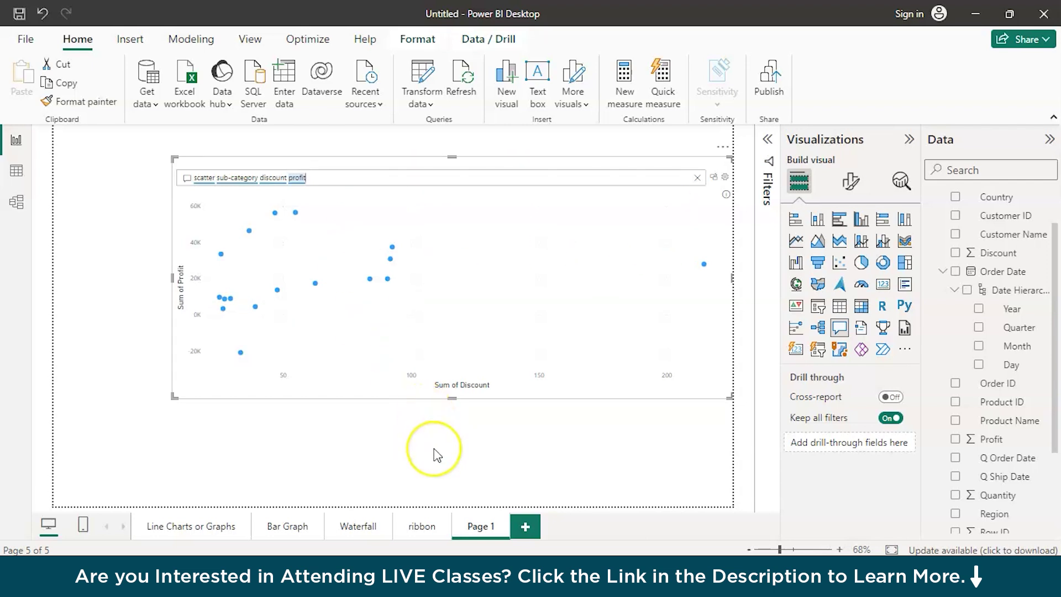
{"action": "double_click", "coordinate": [481, 527]}
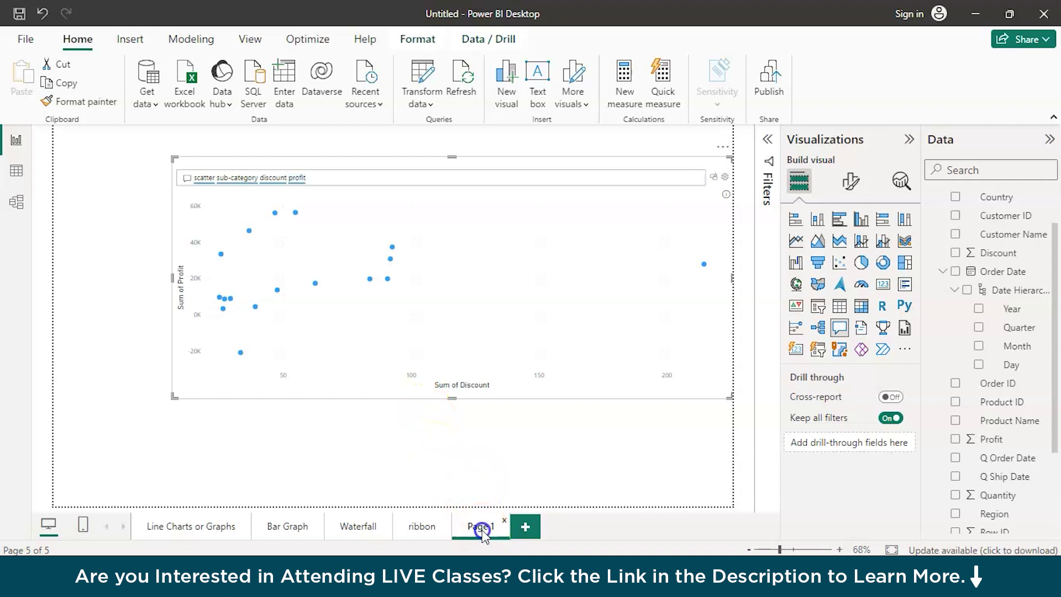
{"action": "type", "text": "Scatter"}
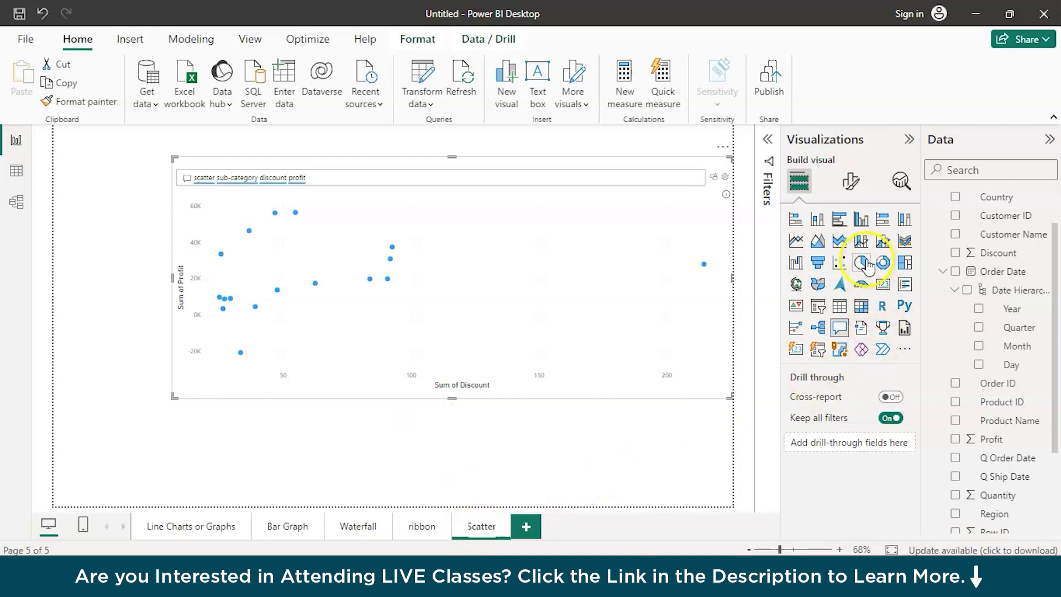
Add a new report page after Scatter and place an enlarged Q&A visual on it with the query "pie region sale"
{"action": "left_click", "coordinate": [526, 527]}
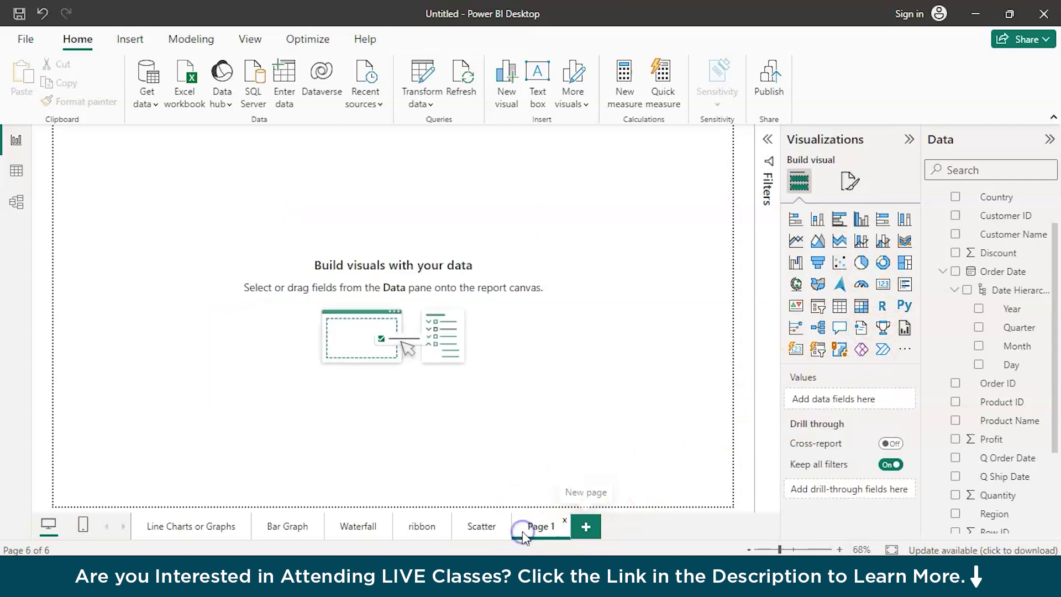
{"action": "double_click", "coordinate": [327, 247]}
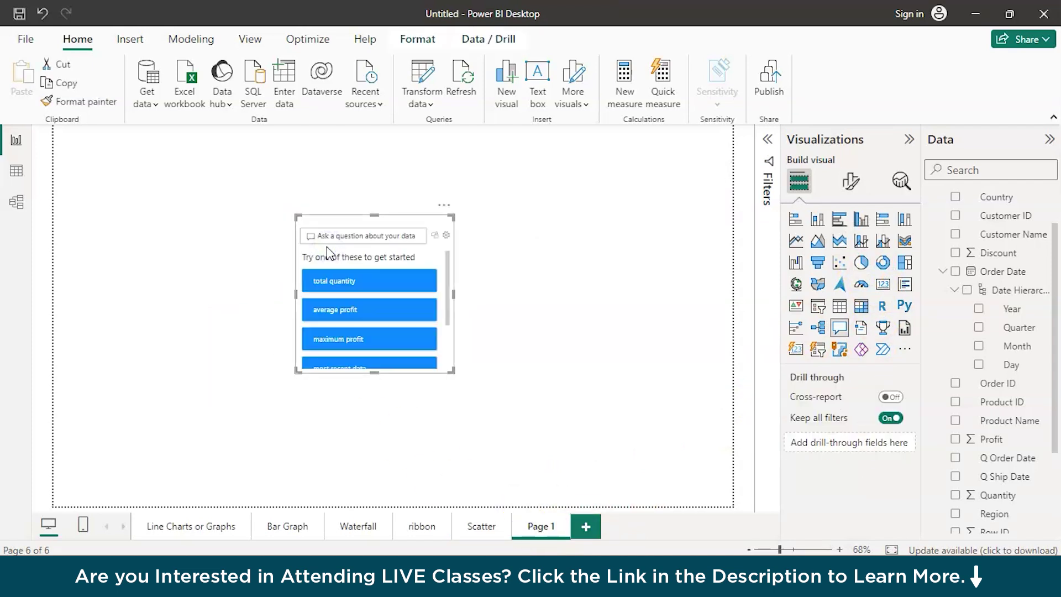
{"action": "left_click", "coordinate": [342, 231]}
{"action": "type", "text": "pie"}
{"action": "type", "text": "region "}
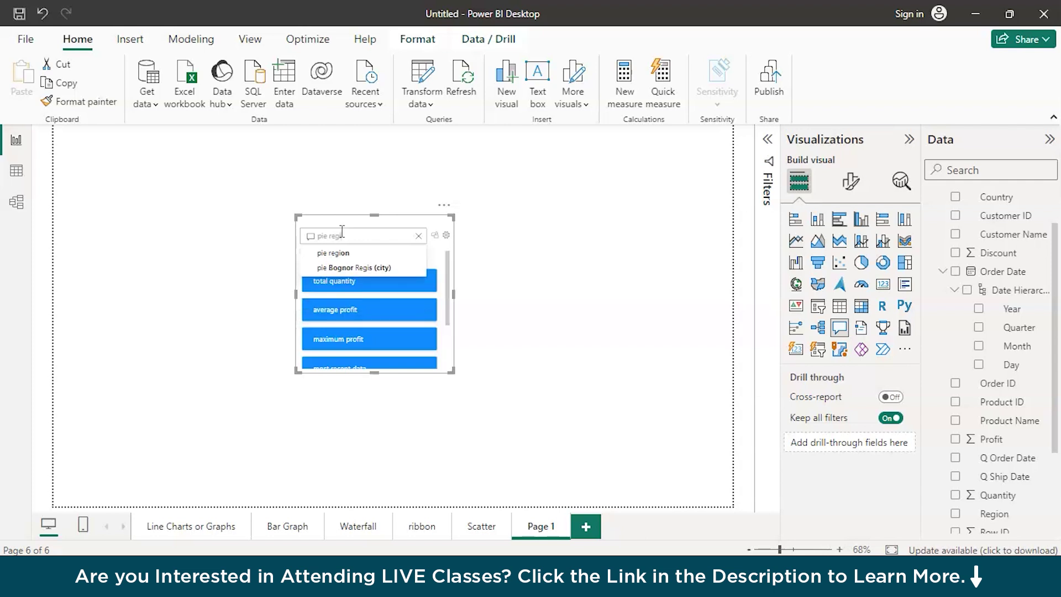
{"action": "type", "text": "sale"}
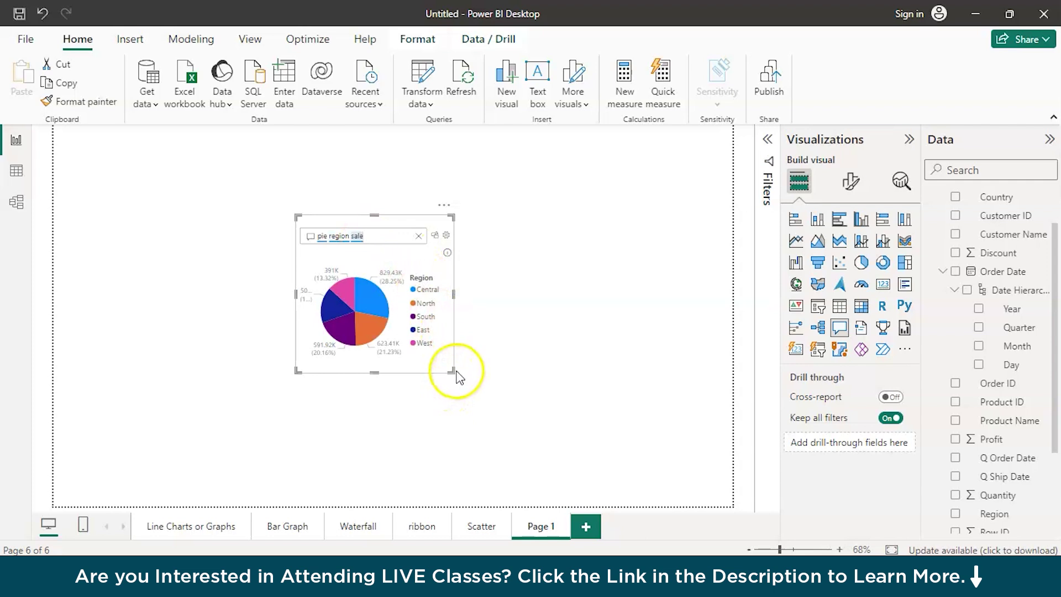
{"action": "left_click_drag", "start_coordinate": [452, 372], "coordinate": [696, 487]}
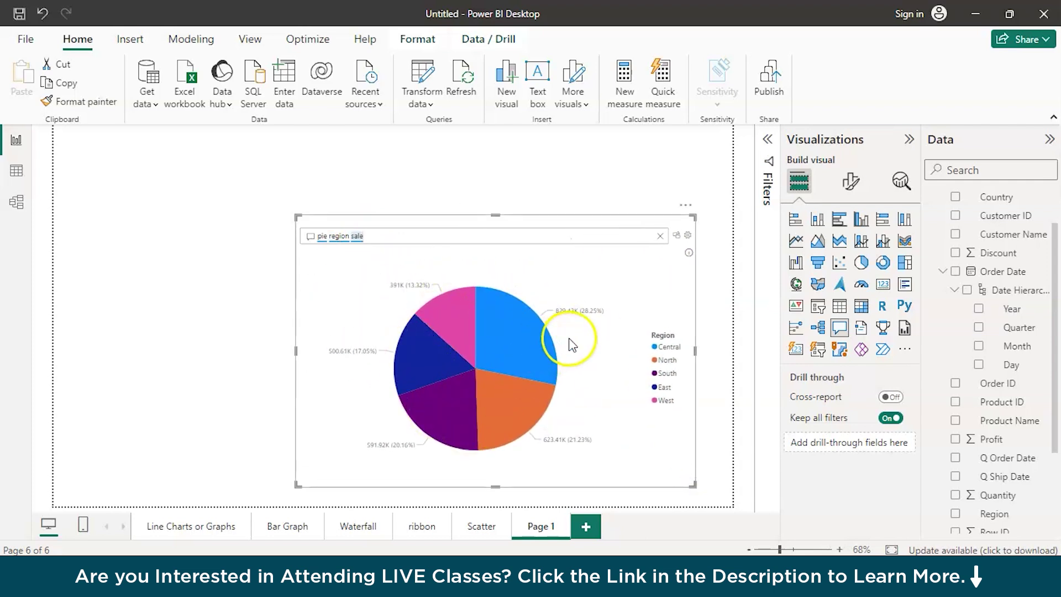
Rename the pie chart's page as Pie and add a new report page after it
{"action": "mouse_move", "coordinate": [517, 325]}
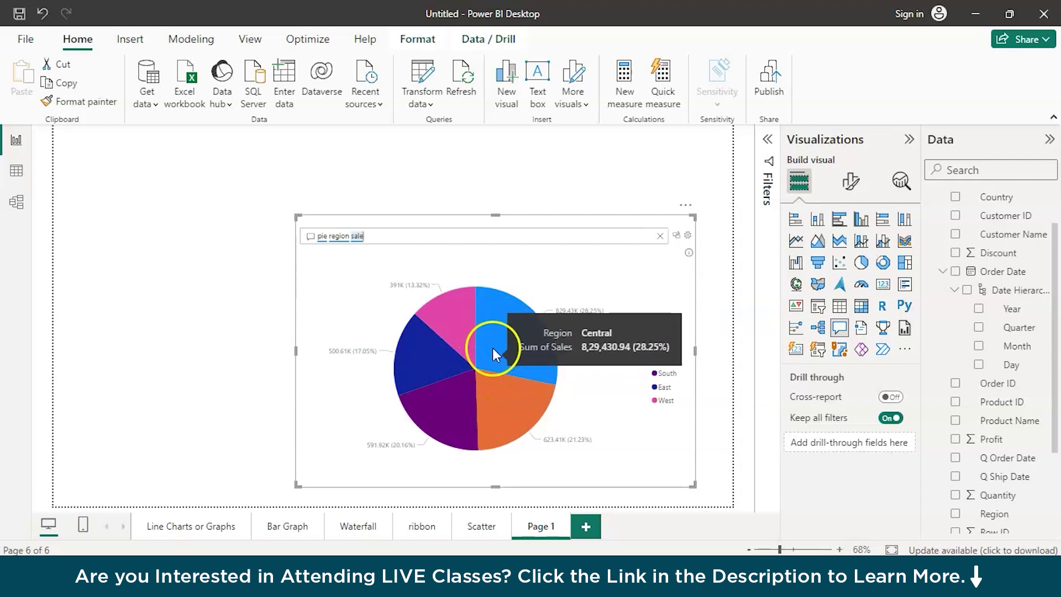
{"action": "left_click", "coordinate": [534, 529]}
{"action": "double_click", "coordinate": [534, 529]}
{"action": "type", "text": "Pie"}
{"action": "left_click", "coordinate": [580, 528]}
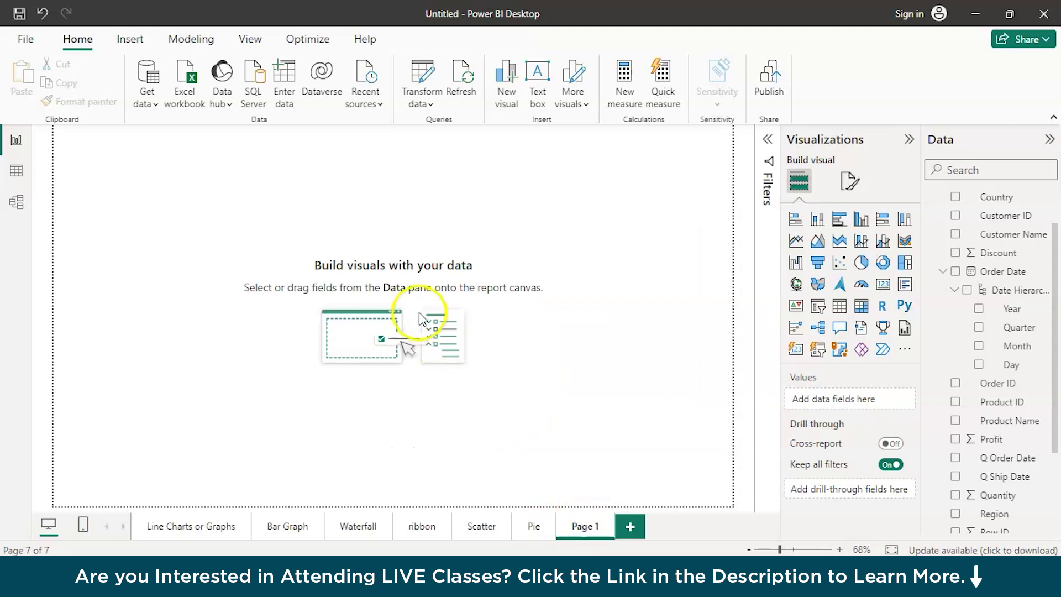
Convert the pie visual on the Pie page to a donut chart and finally to a treemap
{"action": "left_click", "coordinate": [536, 528]}
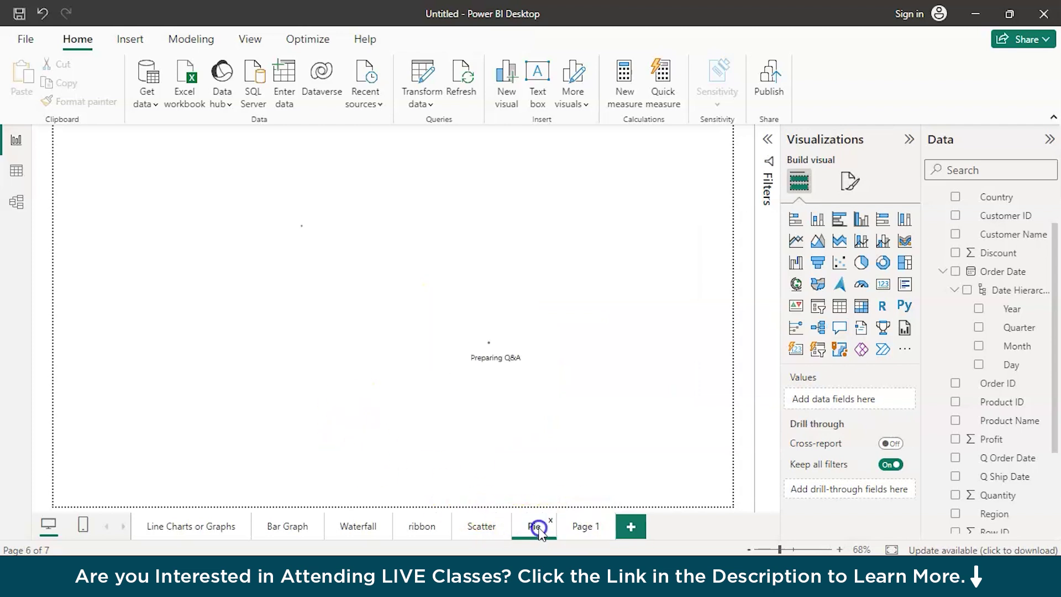
{"action": "left_click", "coordinate": [449, 310]}
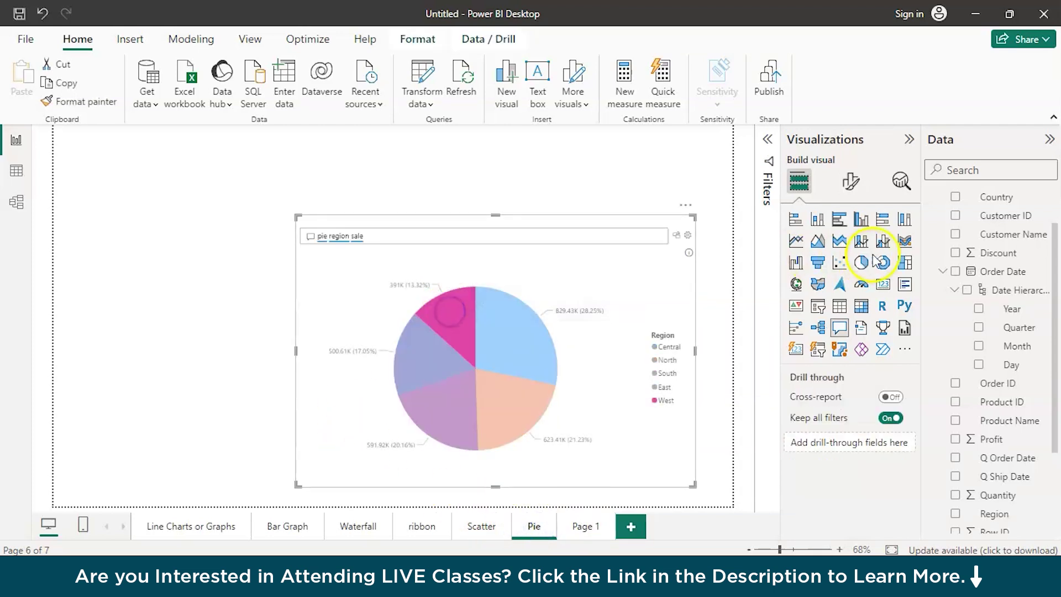
{"action": "left_click", "coordinate": [615, 346]}
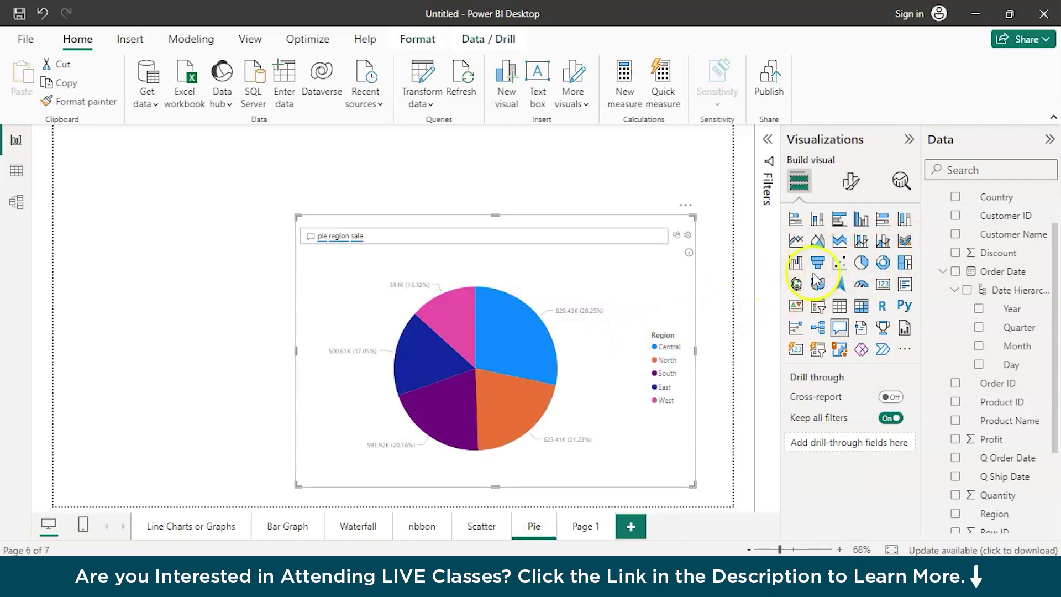
{"action": "left_click", "coordinate": [883, 262]}
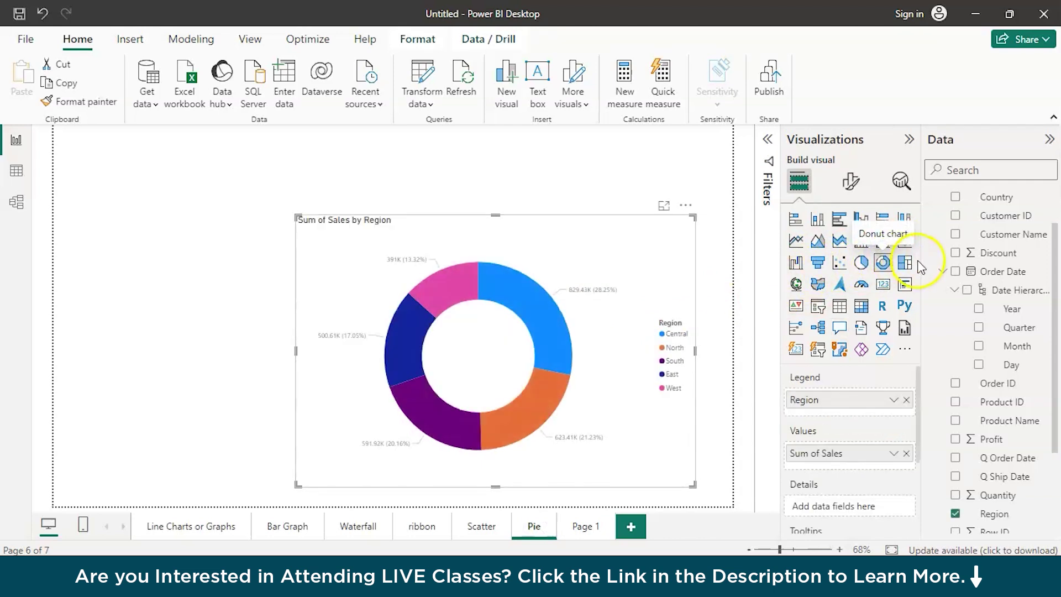
{"action": "left_click", "coordinate": [905, 263]}
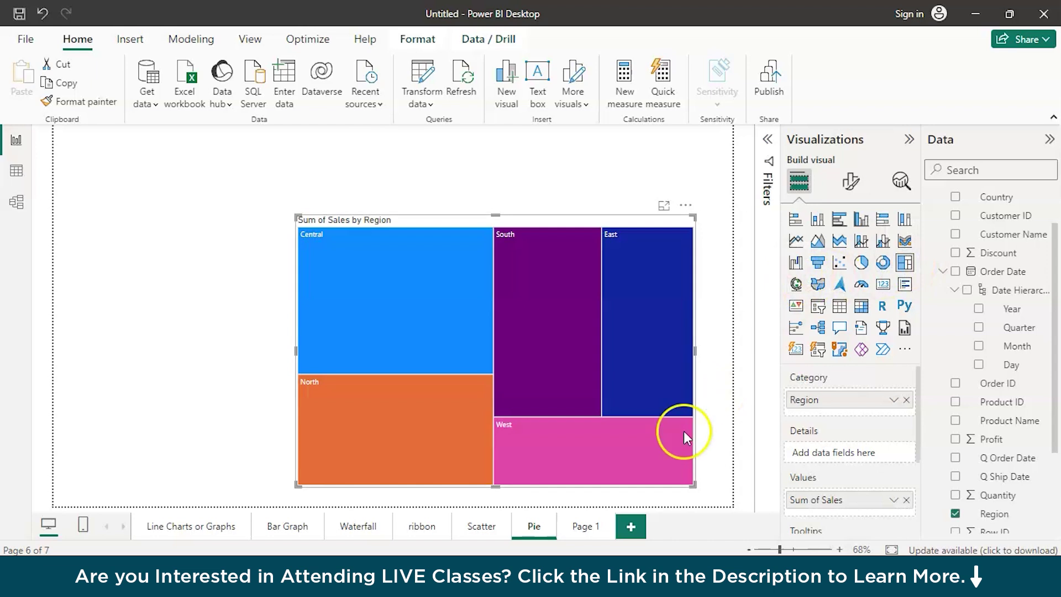
Rename the empty report page after Pie as Map
{"action": "left_click", "coordinate": [589, 534]}
{"action": "double_click", "coordinate": [585, 527]}
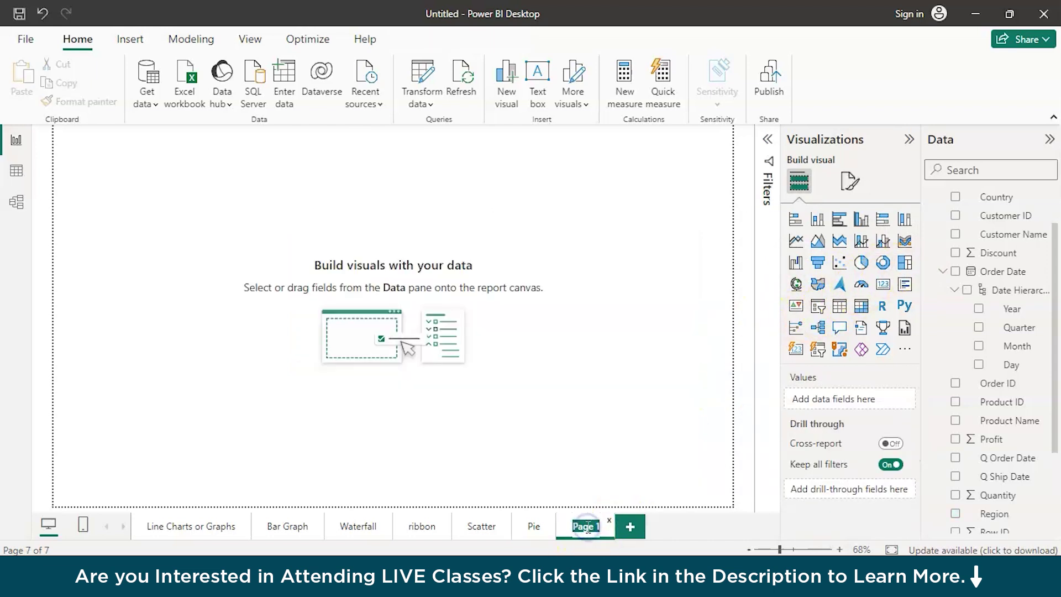
{"action": "type", "text": "Map"}
{"action": "left_click", "coordinate": [479, 370]}
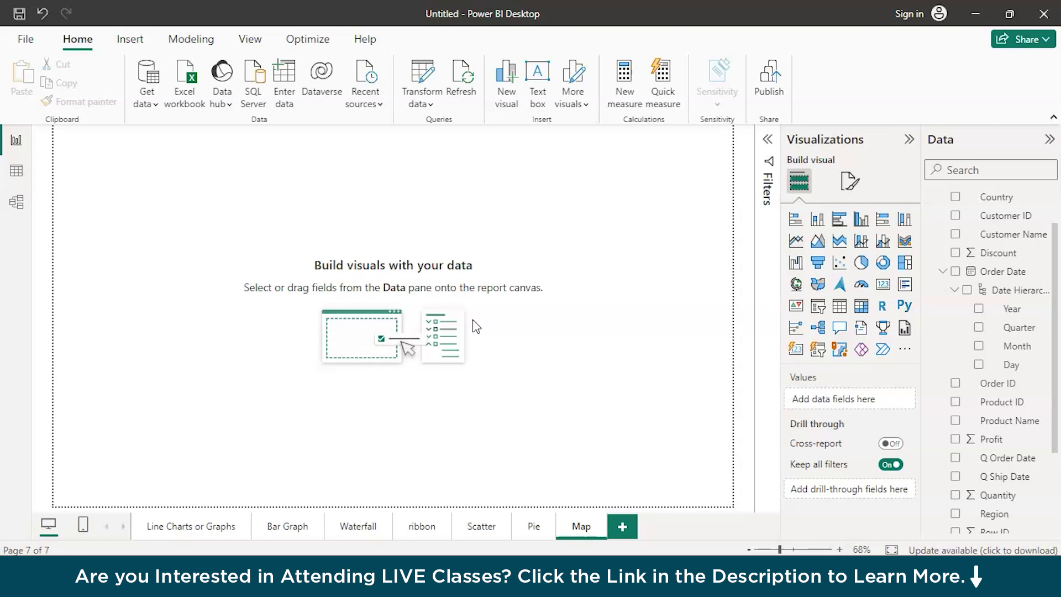
Place a Q&A visual on the Map page with the query "map country sale"
{"action": "double_click", "coordinate": [368, 226]}
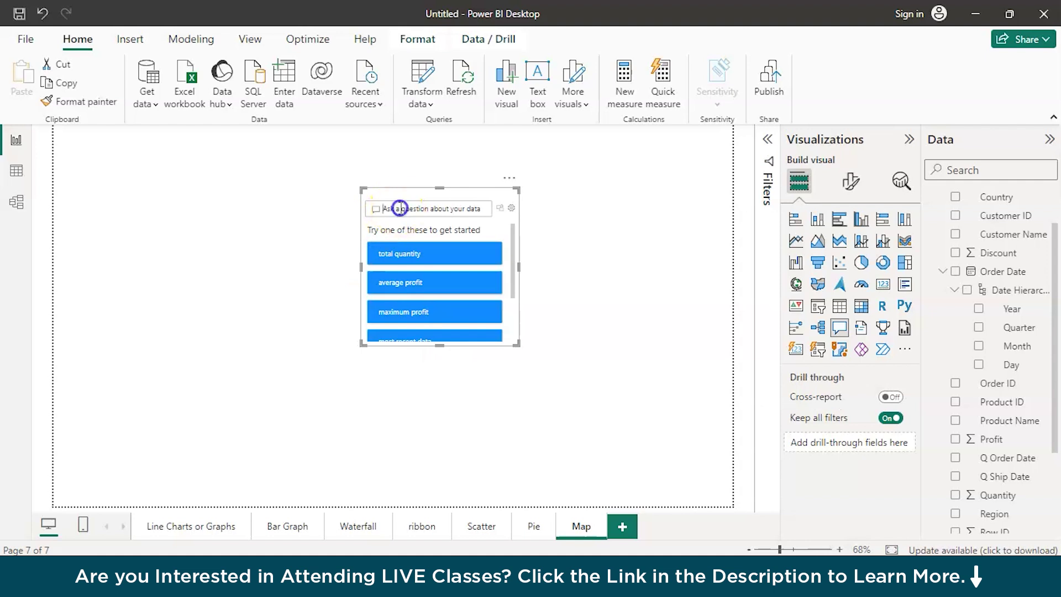
{"action": "left_click", "coordinate": [401, 209]}
{"action": "type", "text": "map cou"}
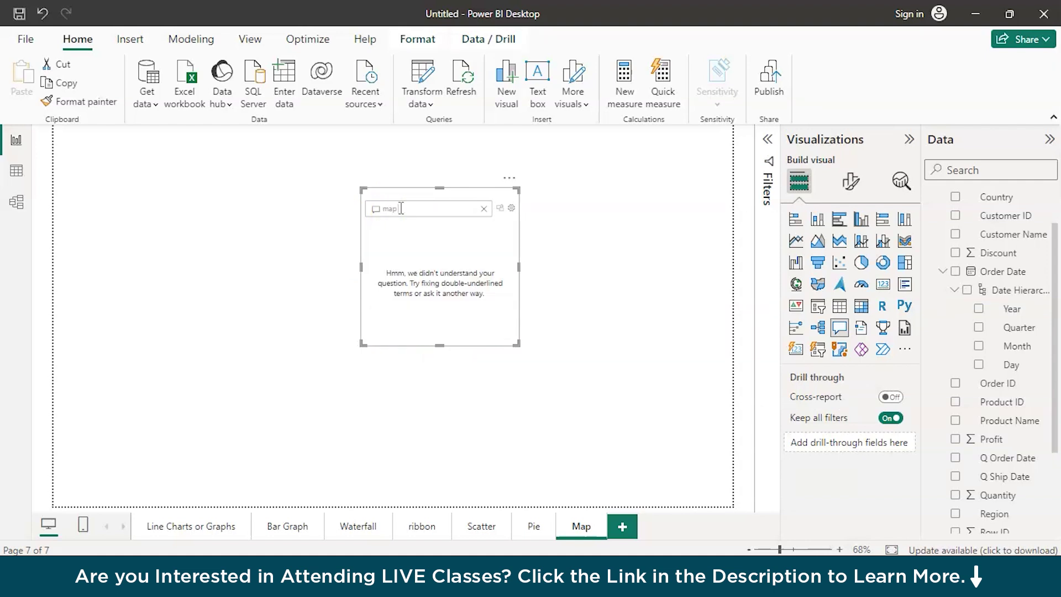
{"action": "type", "text": "ntry sa"}
{"action": "key", "text": "Return"}
Enlarge the map visual to fill most of the page and convert it to a filled map
{"action": "left_click_drag", "start_coordinate": [518, 344], "coordinate": [721, 531]}
{"action": "left_click", "coordinate": [369, 204]}
{"action": "left_click_drag", "start_coordinate": [363, 190], "coordinate": [153, 127]}
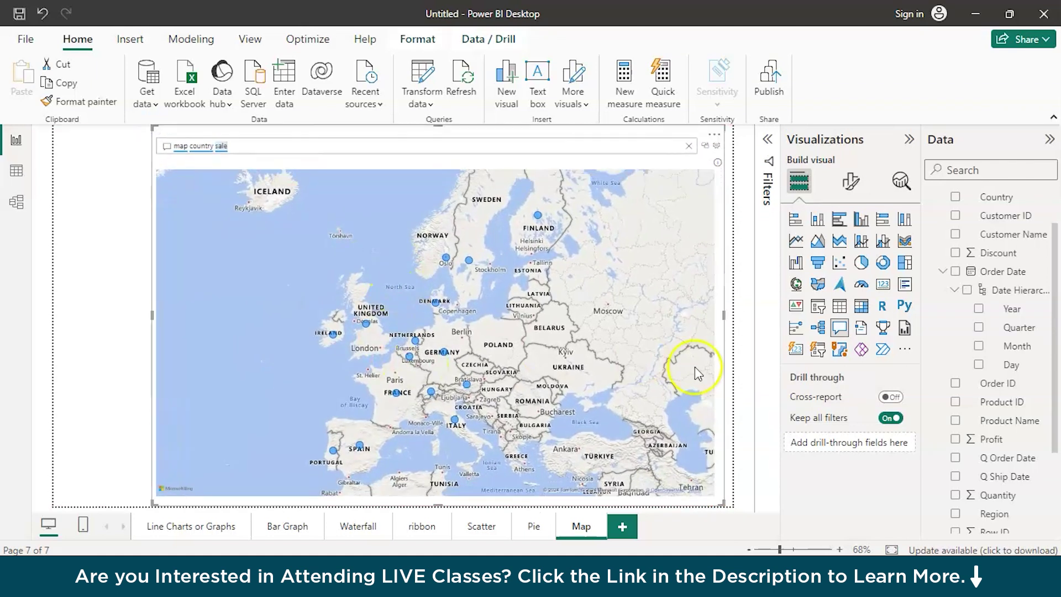
{"action": "left_click", "coordinate": [819, 285]}
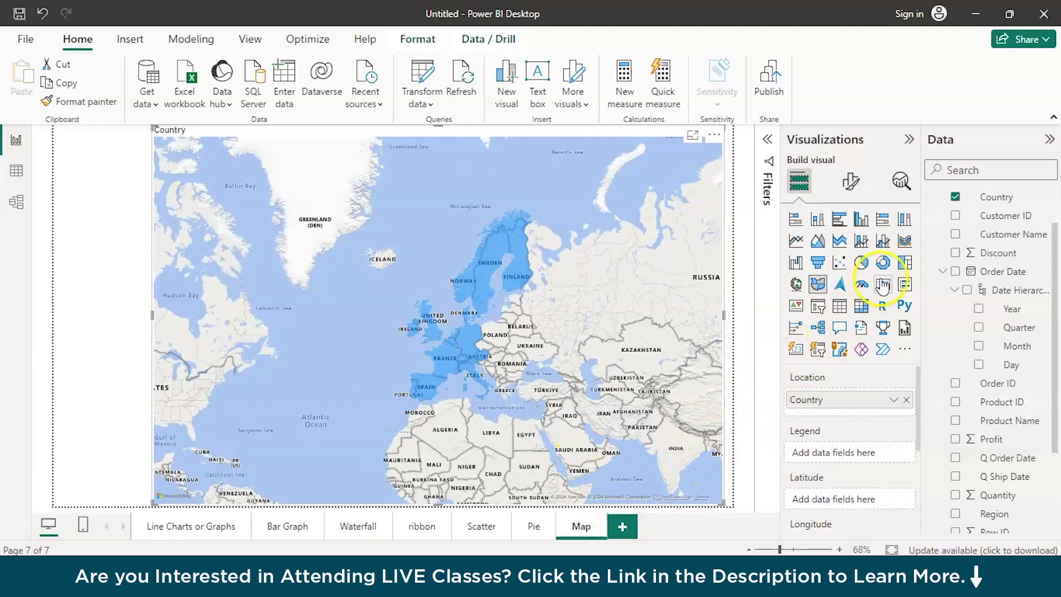
Add a report page after Map and place a Q&A visual with the query "card category sale", made tall enough for all categories
{"action": "left_click", "coordinate": [616, 525]}
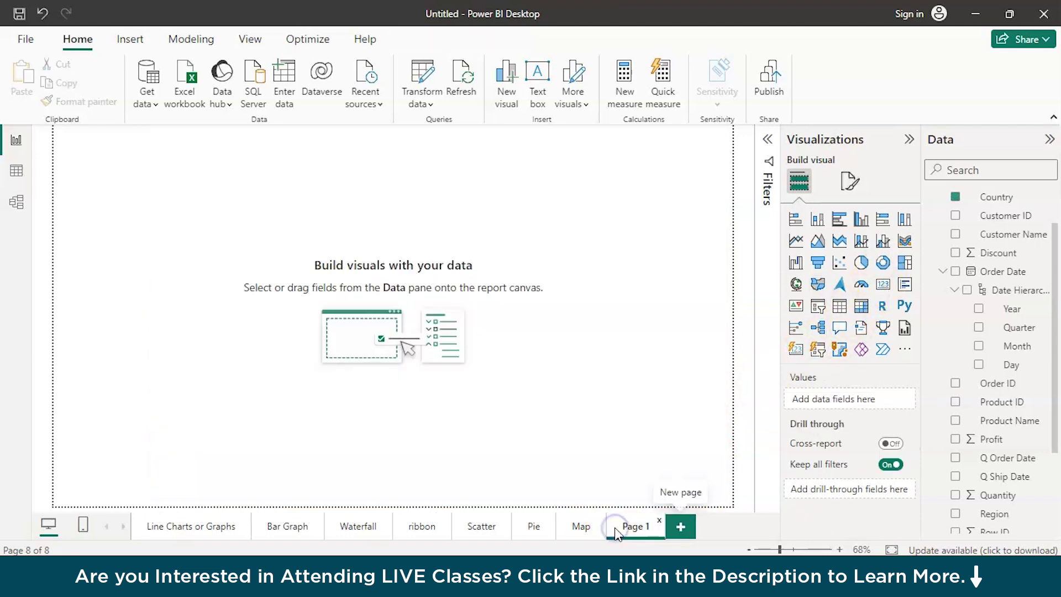
{"action": "double_click", "coordinate": [375, 202]}
{"action": "left_click", "coordinate": [403, 171]}
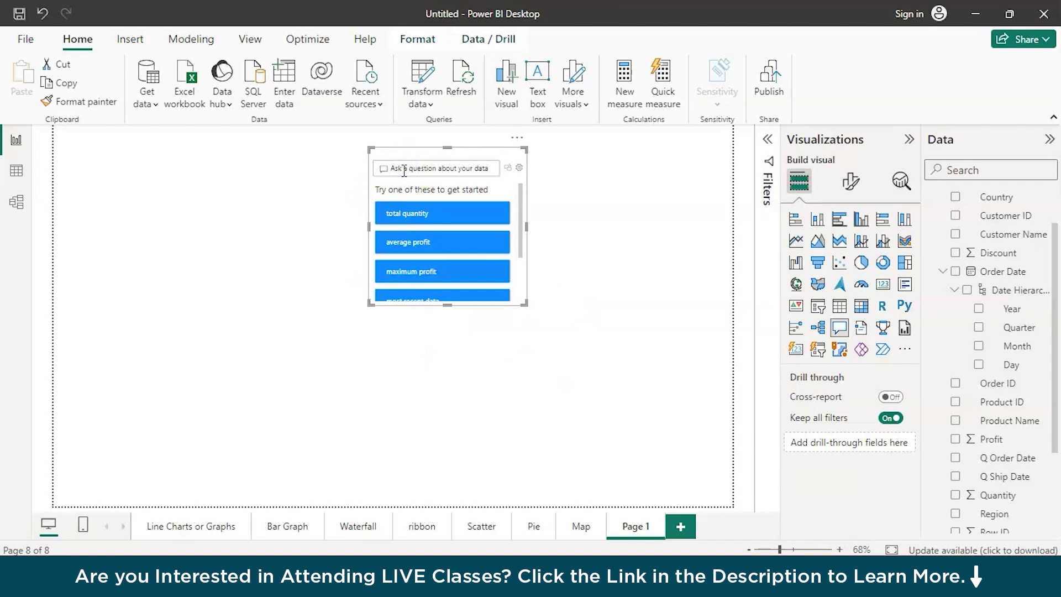
{"action": "type", "text": "card re"}
{"action": "key", "text": "BackSpace"}
{"action": "key", "text": "BackSpace"}
{"action": "key", "text": "BackSpace"}
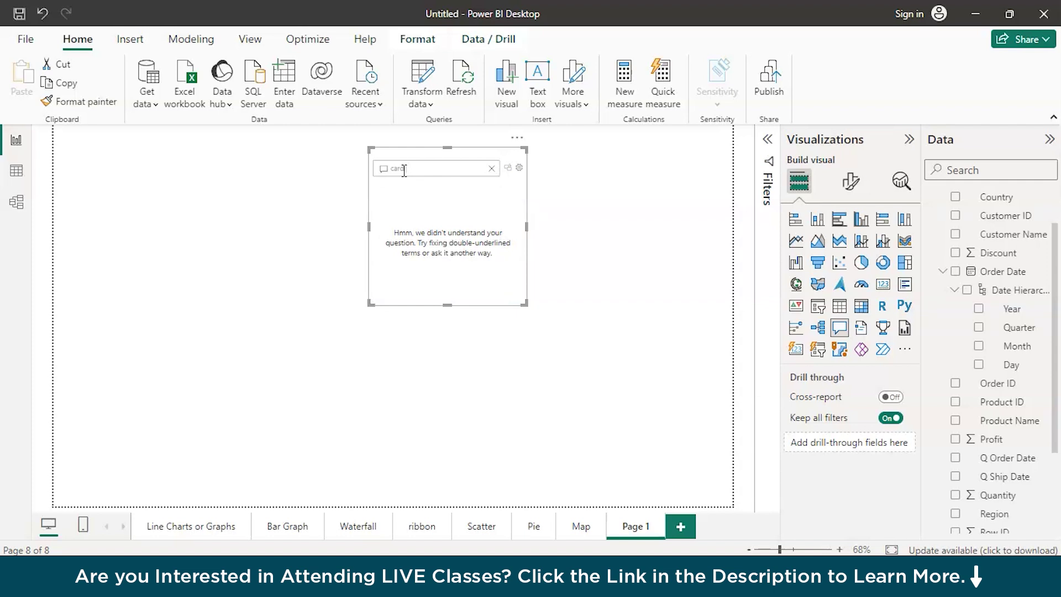
{"action": "type", "text": "cat"}
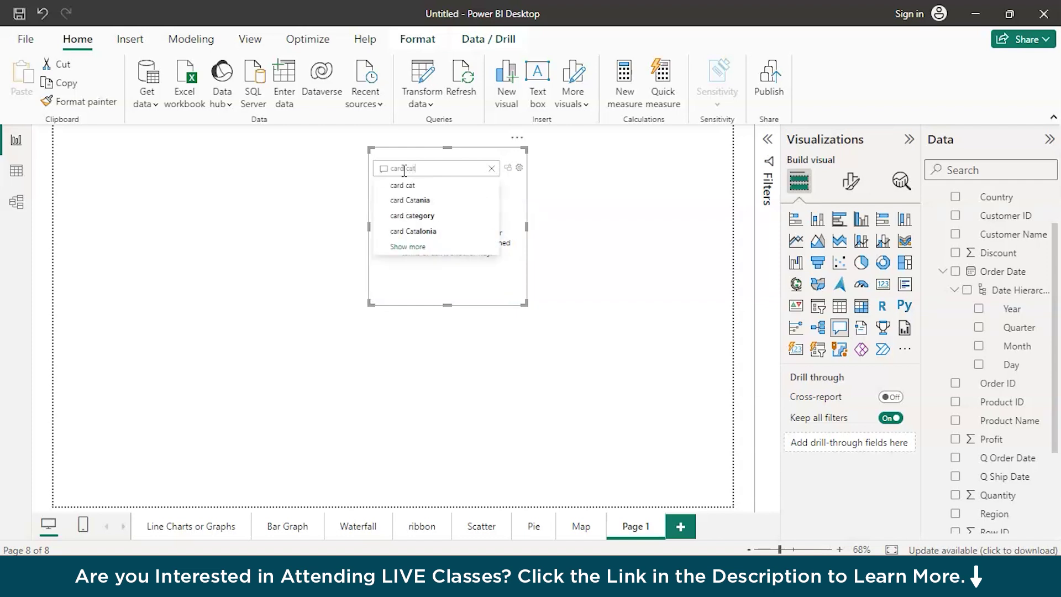
{"action": "type", "text": "egory sale"}
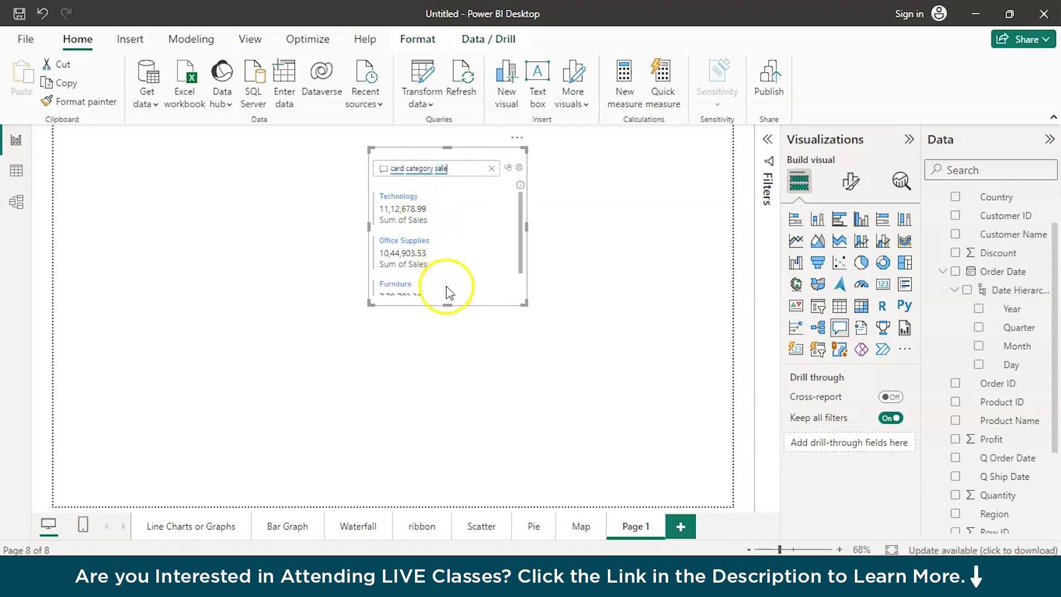
{"action": "left_click_drag", "start_coordinate": [446, 304], "coordinate": [454, 428]}
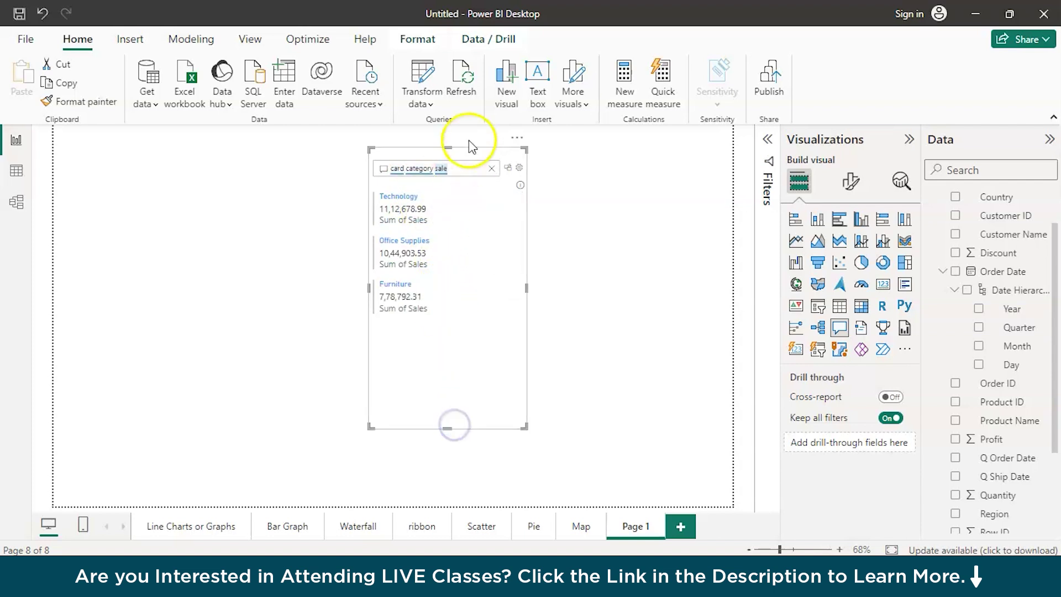
{"action": "left_click_drag", "start_coordinate": [492, 156], "coordinate": [449, 166]}
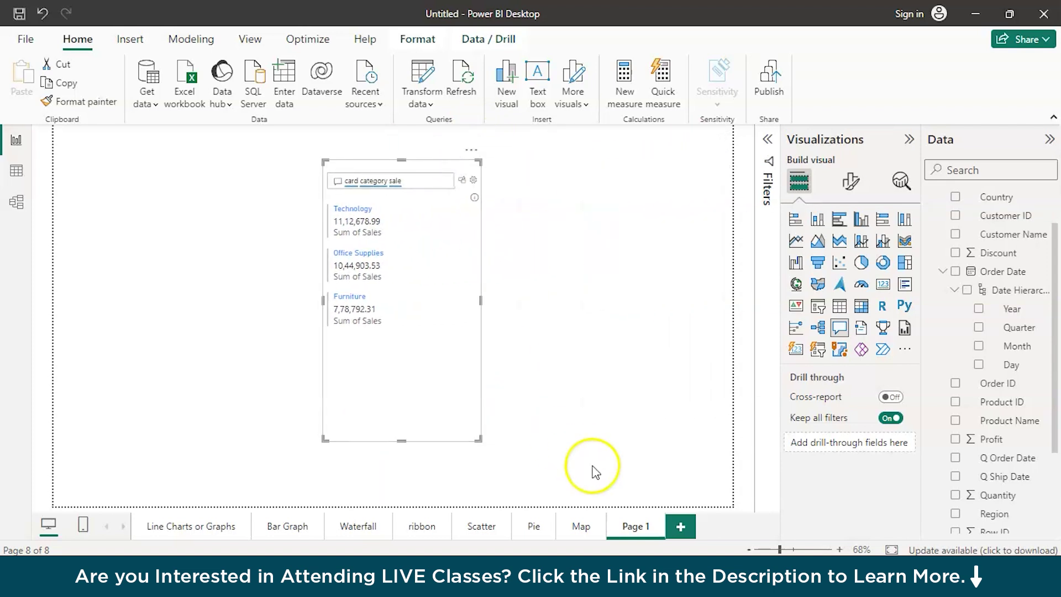
Rename the card visual's page as Card and add a new report page after it
{"action": "double_click", "coordinate": [641, 529]}
{"action": "type", "text": "Card"}
{"action": "left_click", "coordinate": [680, 527]}
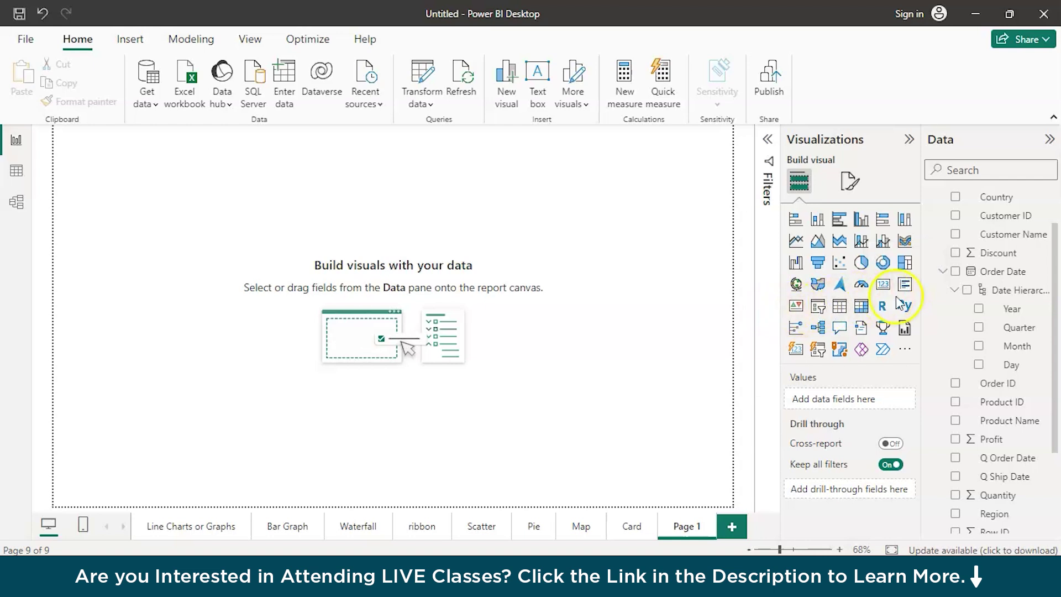
Convert the Q&A visual on the Card page to a multi-row card
{"action": "left_click", "coordinate": [631, 525]}
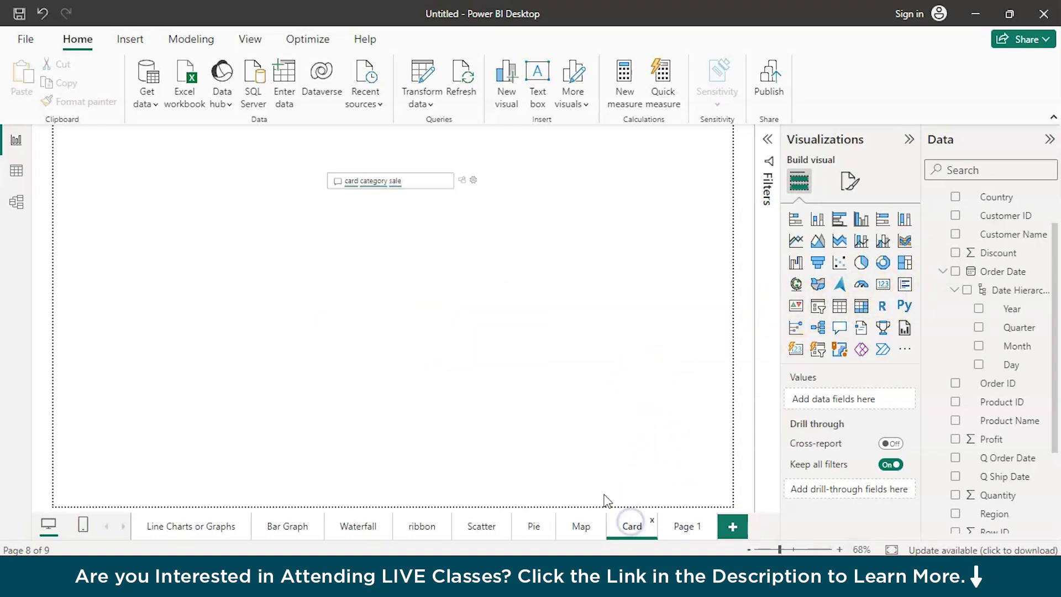
{"action": "left_click", "coordinate": [457, 241]}
{"action": "left_click", "coordinate": [909, 286]}
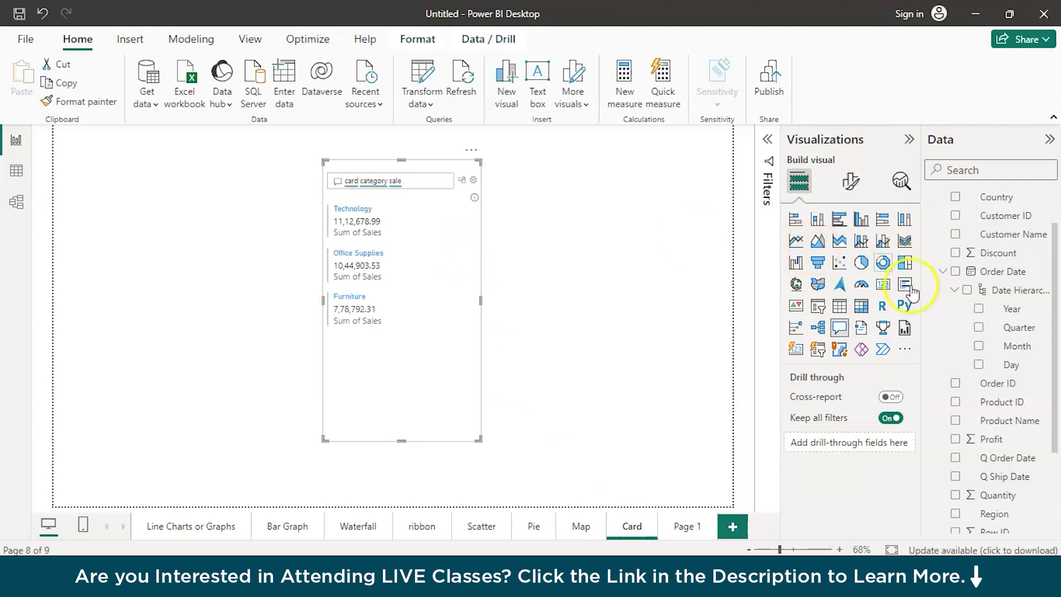
{"action": "left_click", "coordinate": [906, 287]}
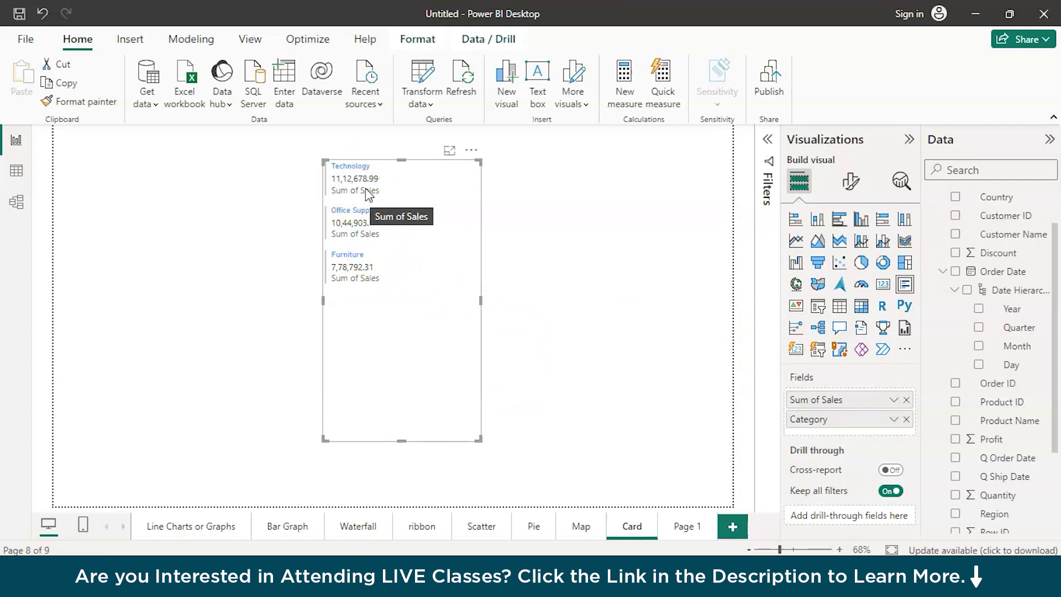
On the blank Page 1, place a Q&A visual in the upper-left corner of the canvas with the query "KPI discount"
{"action": "left_click", "coordinate": [683, 526]}
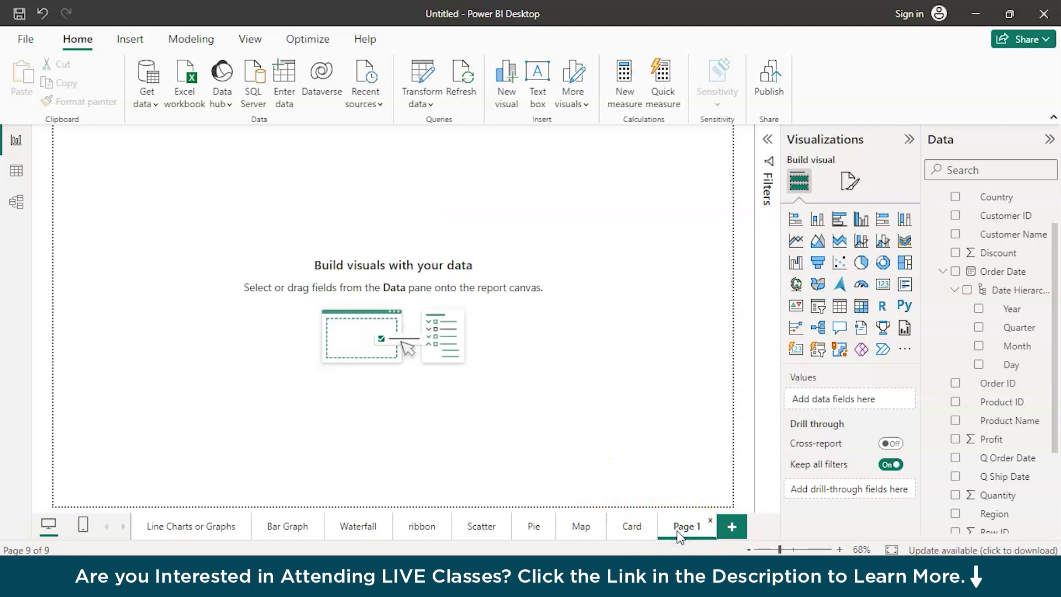
{"action": "double_click", "coordinate": [685, 527]}
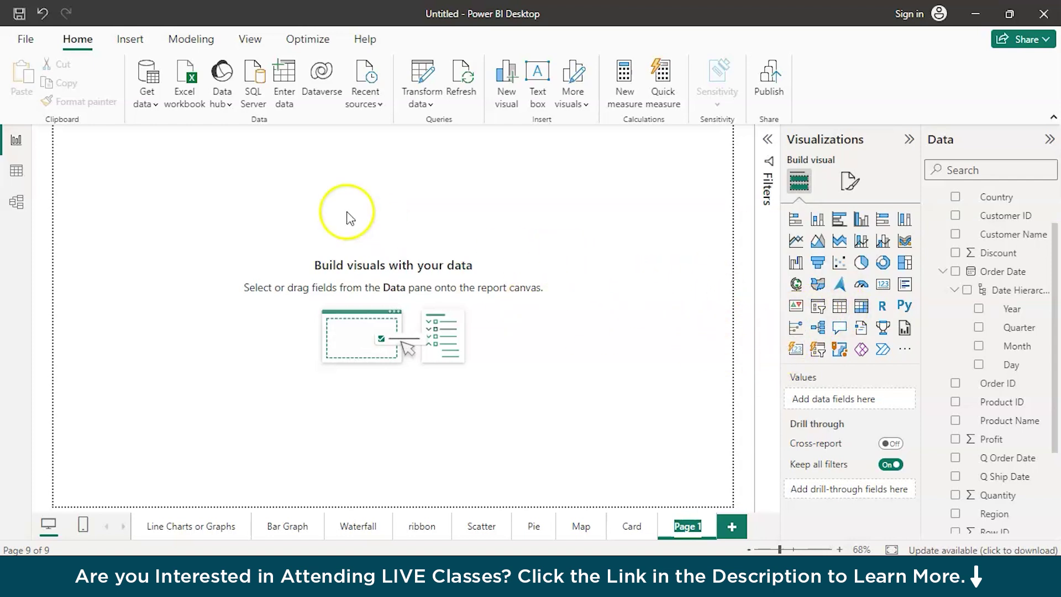
{"action": "left_click", "coordinate": [112, 175]}
{"action": "left_click", "coordinate": [112, 175]}
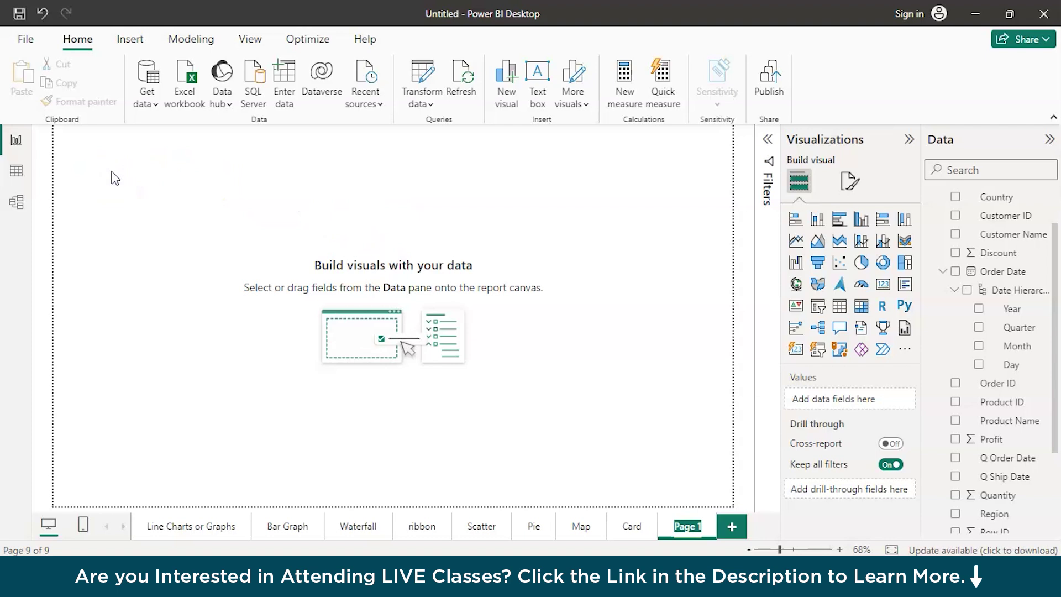
{"action": "left_click_drag", "start_coordinate": [153, 178], "coordinate": [100, 142]}
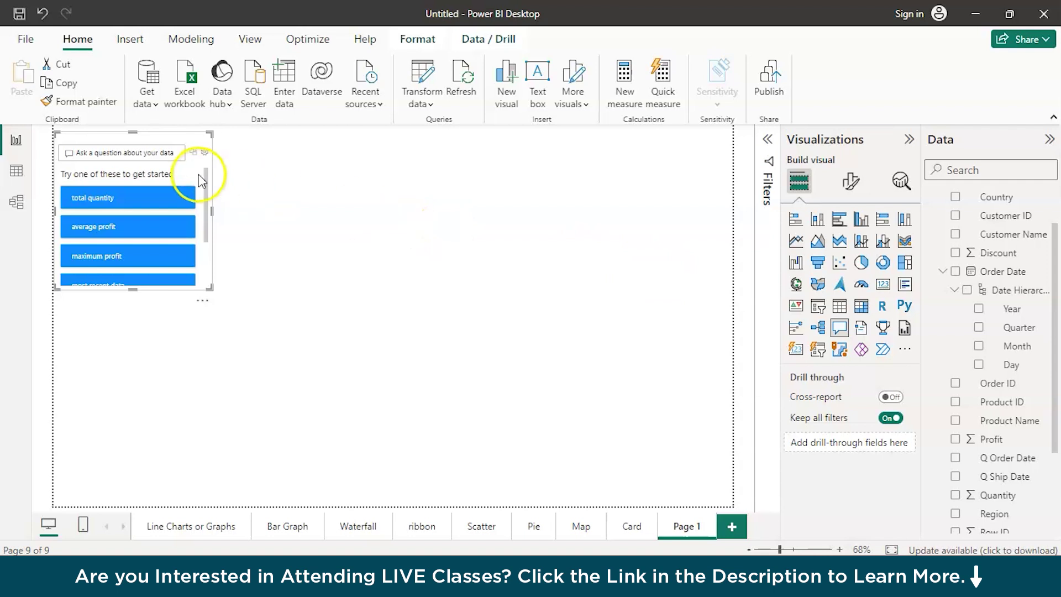
{"action": "left_click", "coordinate": [157, 153]}
{"action": "type", "text": "K"}
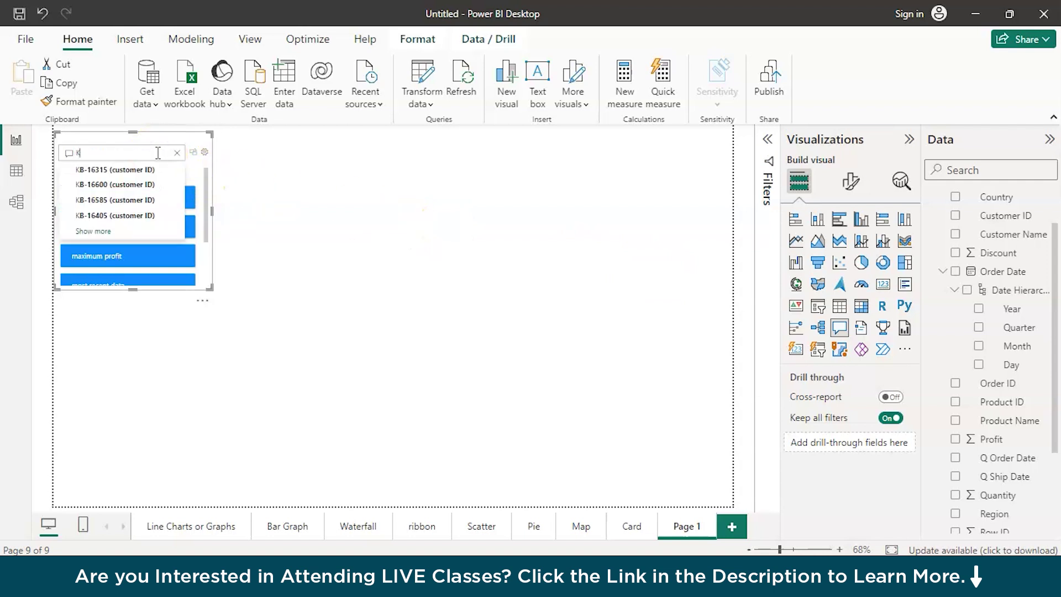
{"action": "type", "text": "PI dis"}
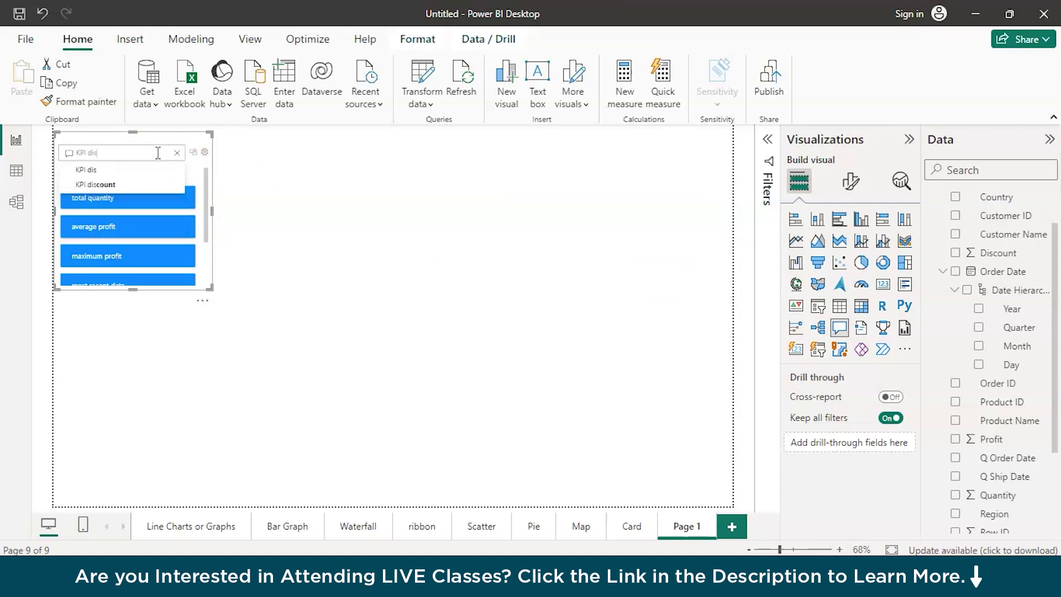
{"action": "left_click", "coordinate": [133, 186]}
Add a second Q&A visual beside the discount one with the query "kpi profit"
{"action": "left_click", "coordinate": [307, 196]}
{"action": "double_click", "coordinate": [307, 196]}
{"action": "left_click", "coordinate": [281, 151]}
{"action": "type", "text": "kpi pro"}
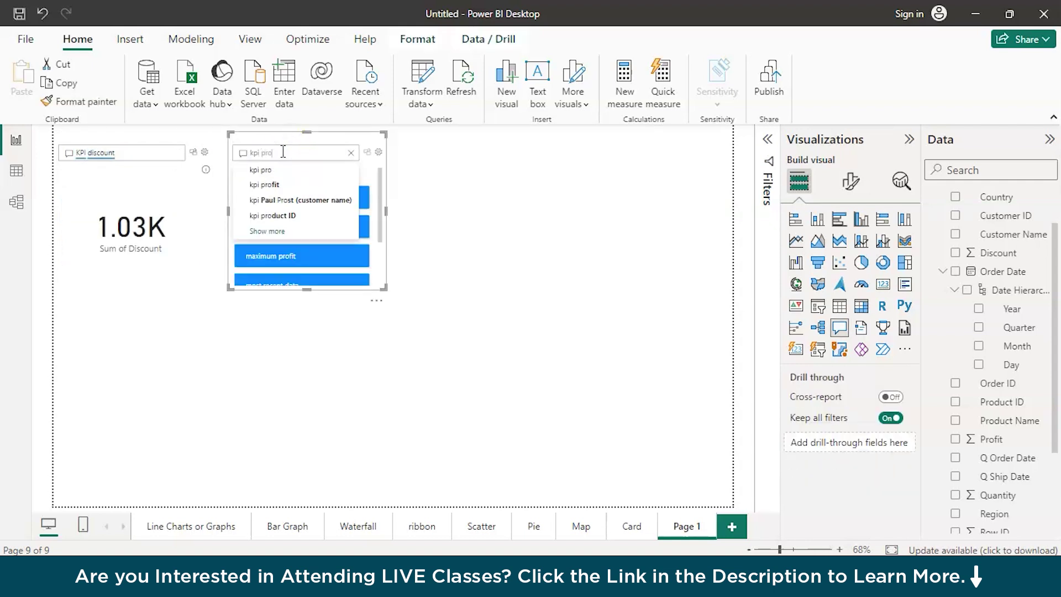
{"action": "left_click", "coordinate": [275, 185]}
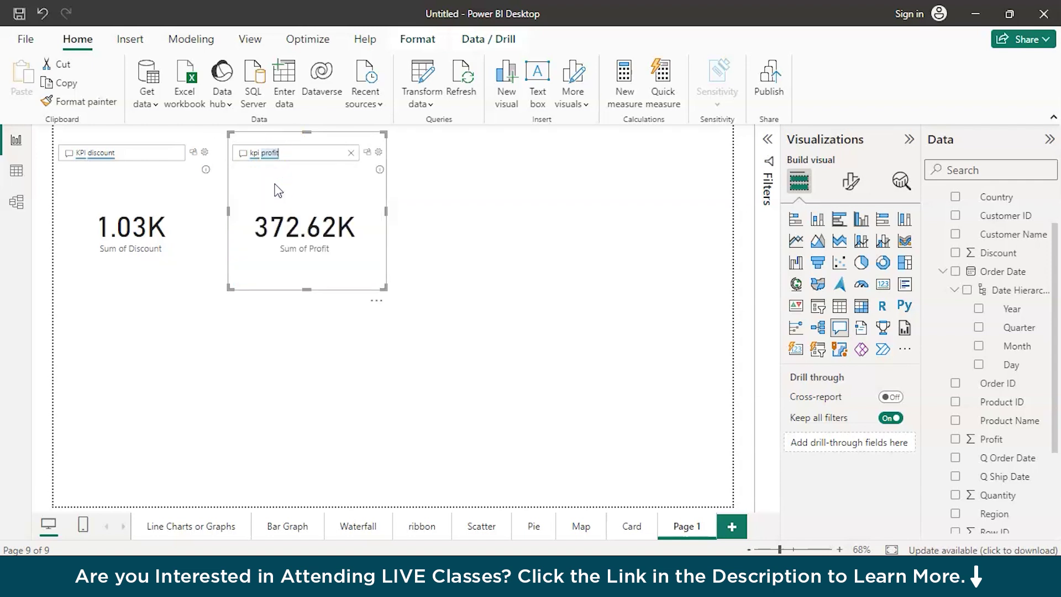
{"action": "left_click", "coordinate": [535, 172]}
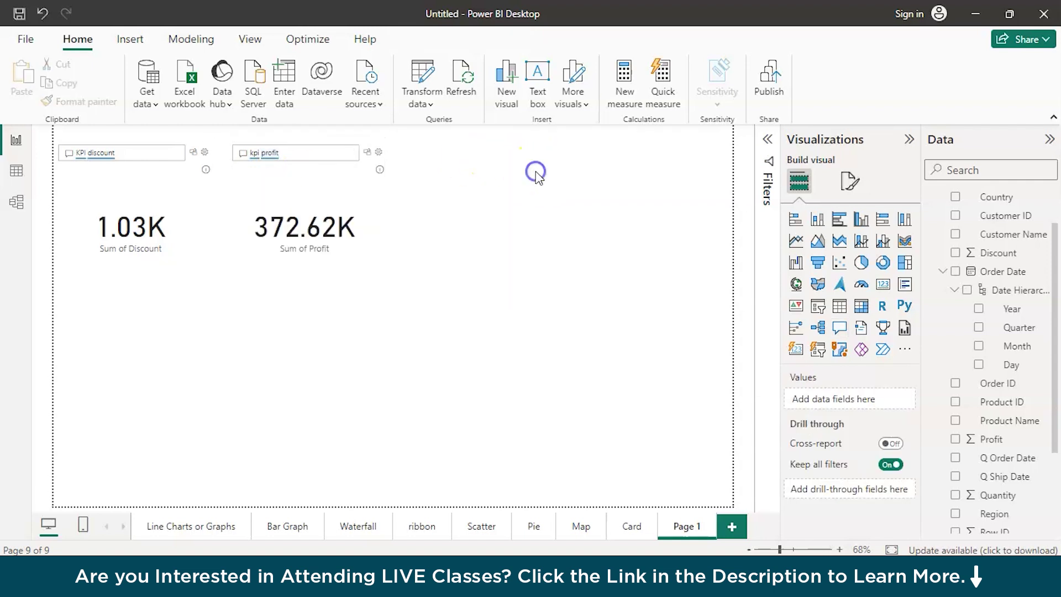
Add a third Q&A visual to the right of the profit one with the query "KPI sale"
{"action": "double_click", "coordinate": [462, 218]}
{"action": "left_click", "coordinate": [462, 149]}
{"action": "type", "text": "KPI sa"}
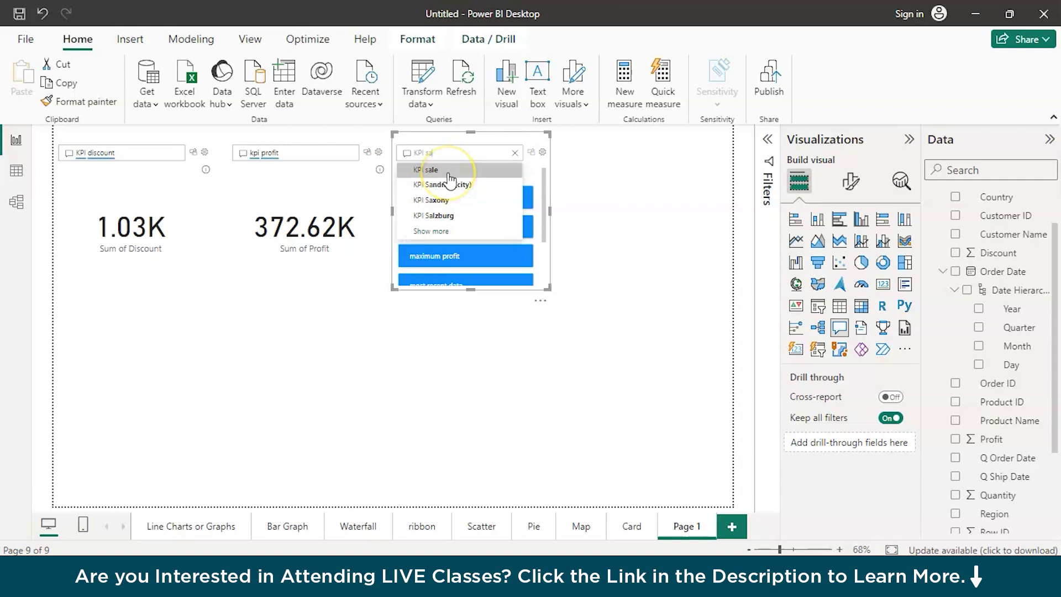
{"action": "left_click", "coordinate": [447, 171]}
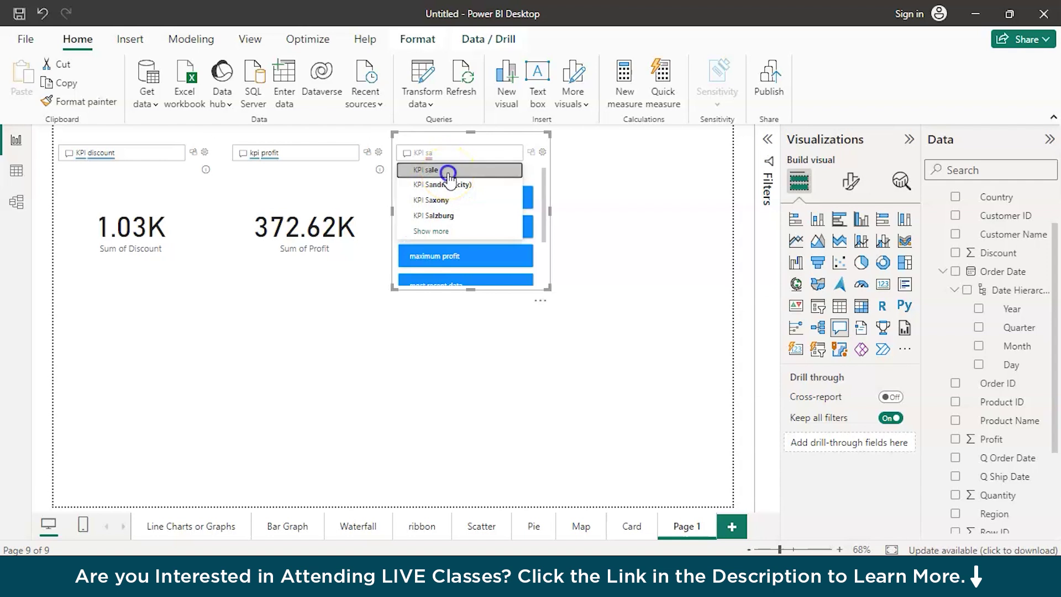
Add a fourth Q&A visual at the right end of the row with the query "KPI quantity"
{"action": "double_click", "coordinate": [622, 189]}
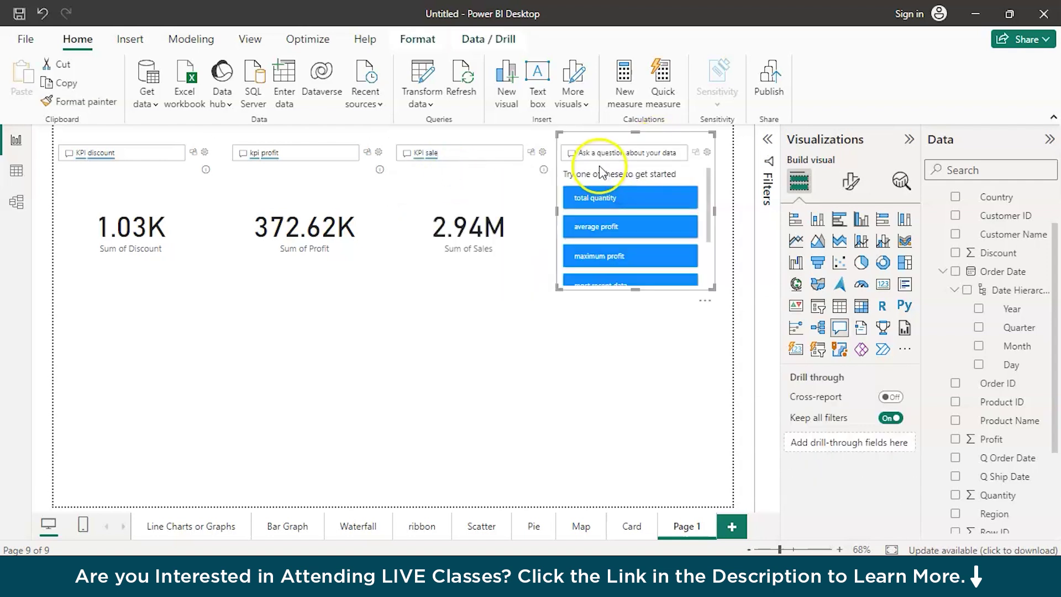
{"action": "left_click", "coordinate": [600, 156]}
{"action": "type", "text": "KPI"}
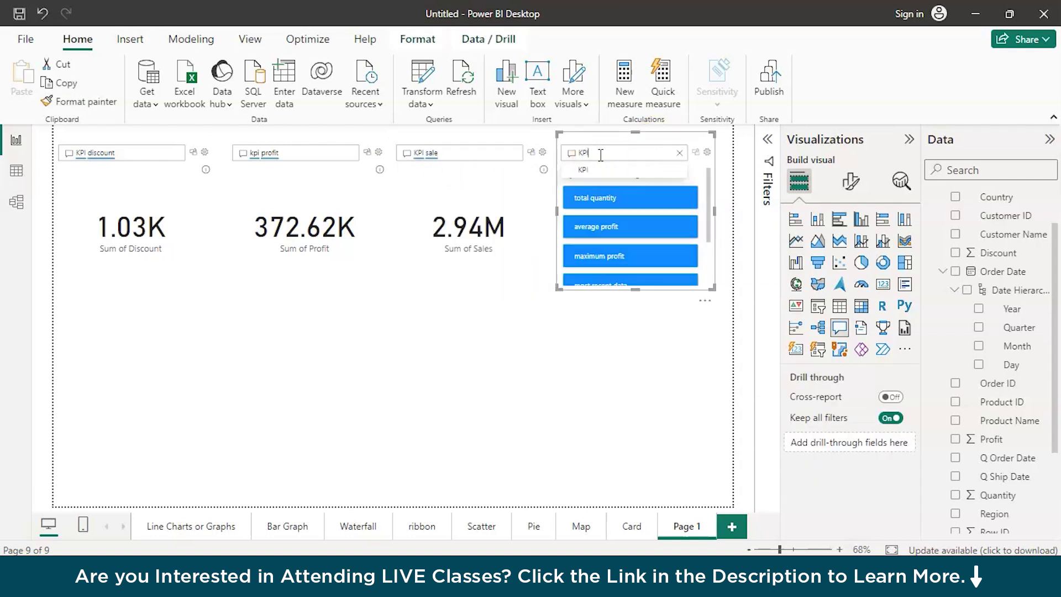
{"action": "type", "text": " q"}
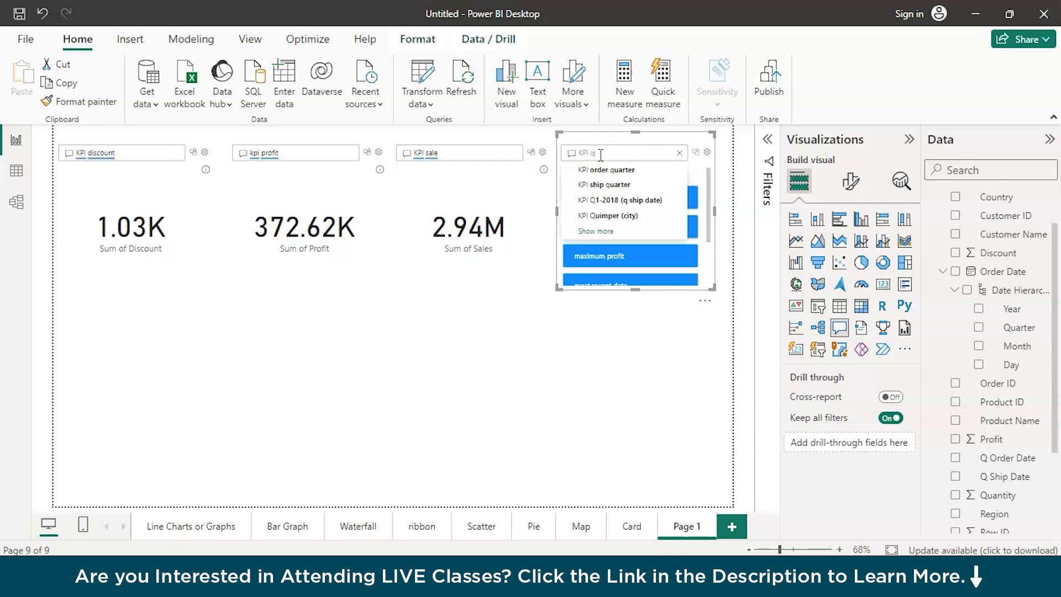
{"action": "type", "text": "uantity"}
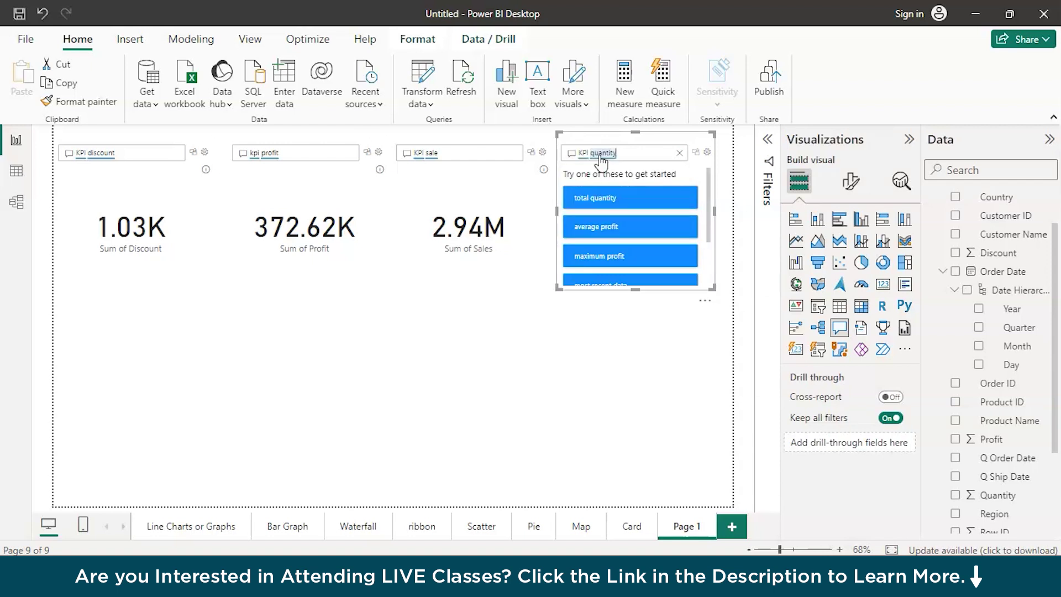
{"action": "left_click", "coordinate": [556, 236]}
{"action": "left_click", "coordinate": [539, 331]}
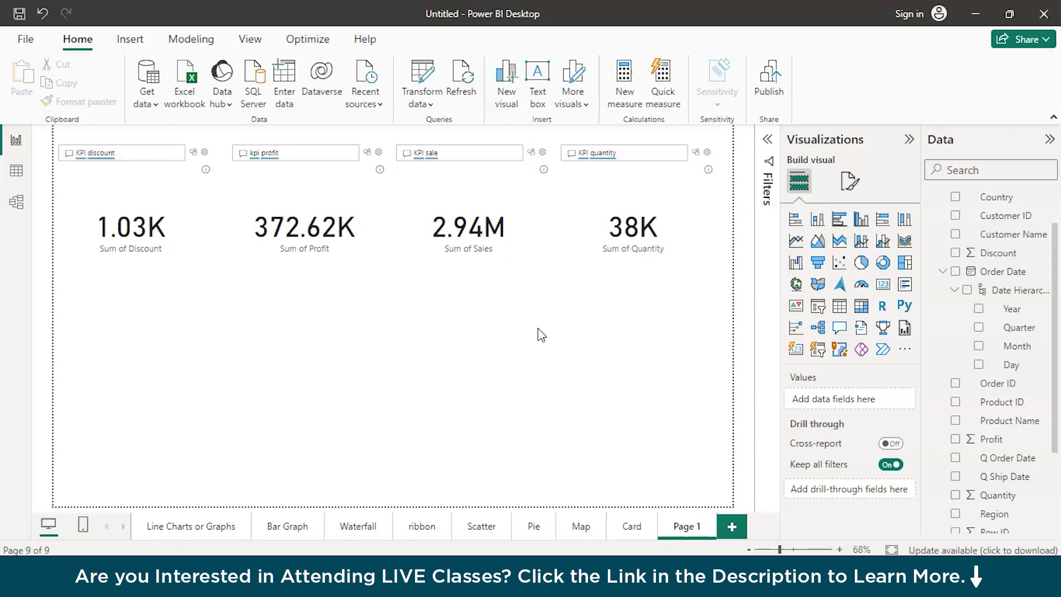
Review the charts on the line, bar, waterfall, ribbon and scatter report pages
{"action": "left_click", "coordinate": [113, 521]}
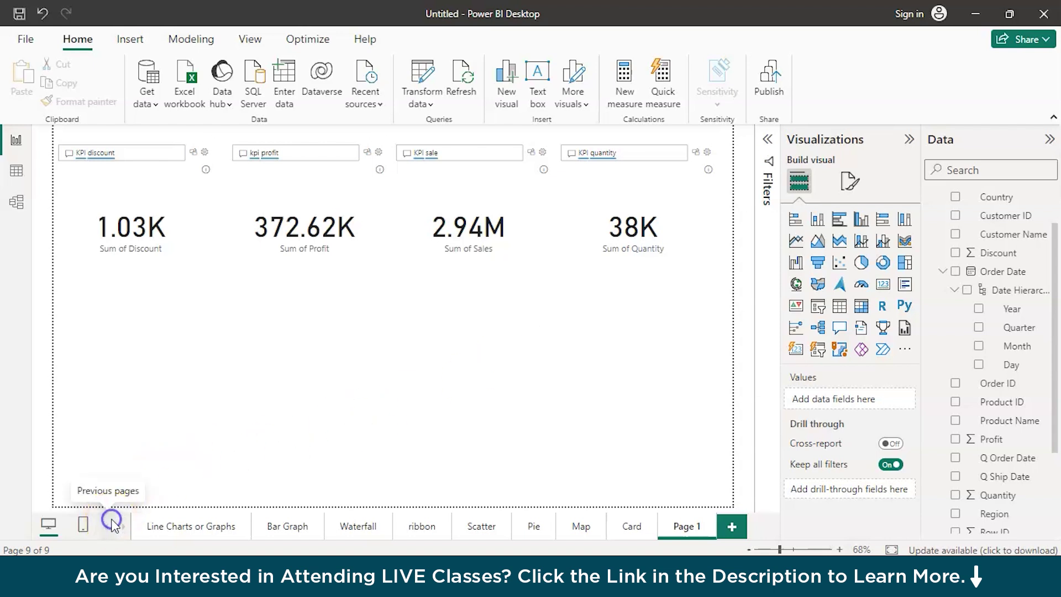
{"action": "left_click", "coordinate": [188, 525]}
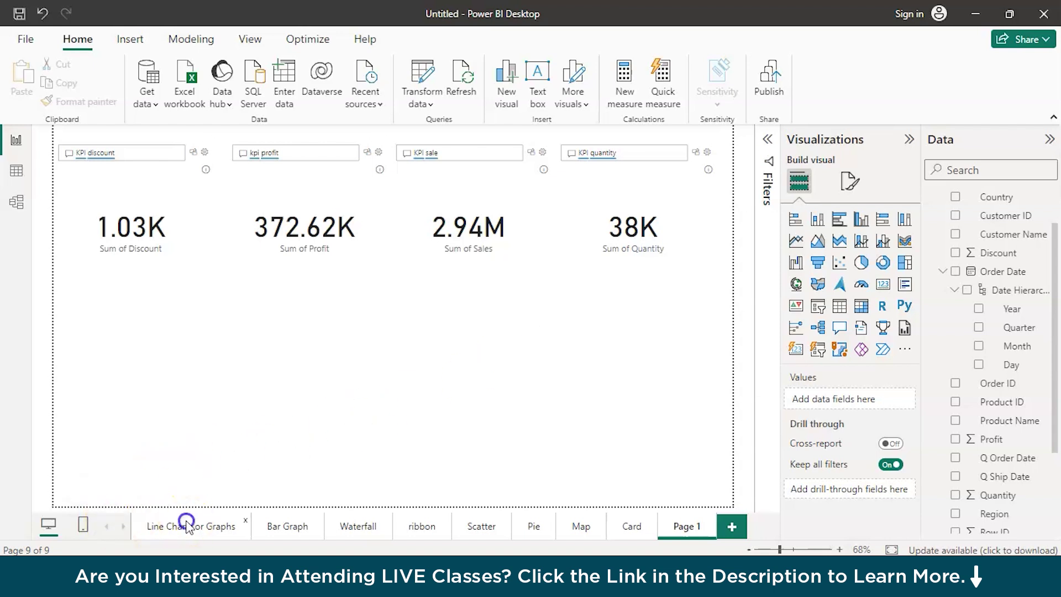
{"action": "left_click", "coordinate": [279, 529]}
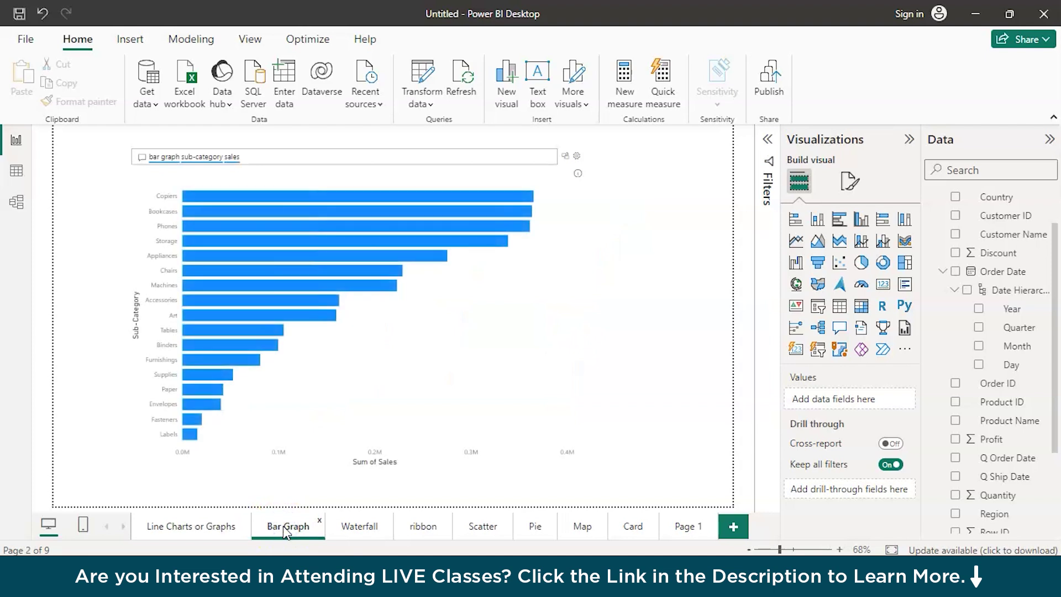
{"action": "left_click", "coordinate": [357, 526]}
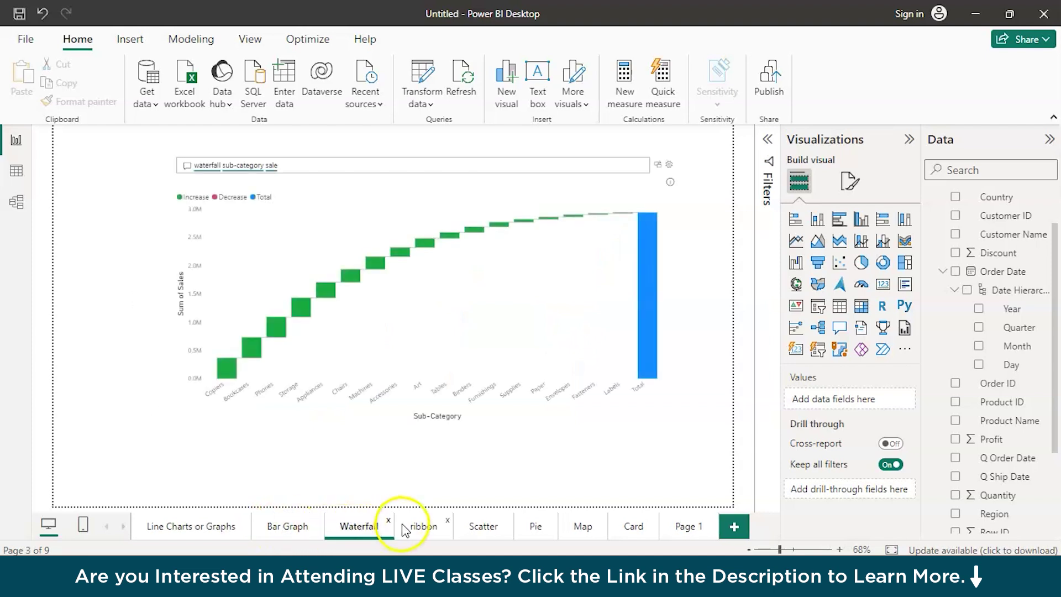
{"action": "left_click", "coordinate": [419, 526]}
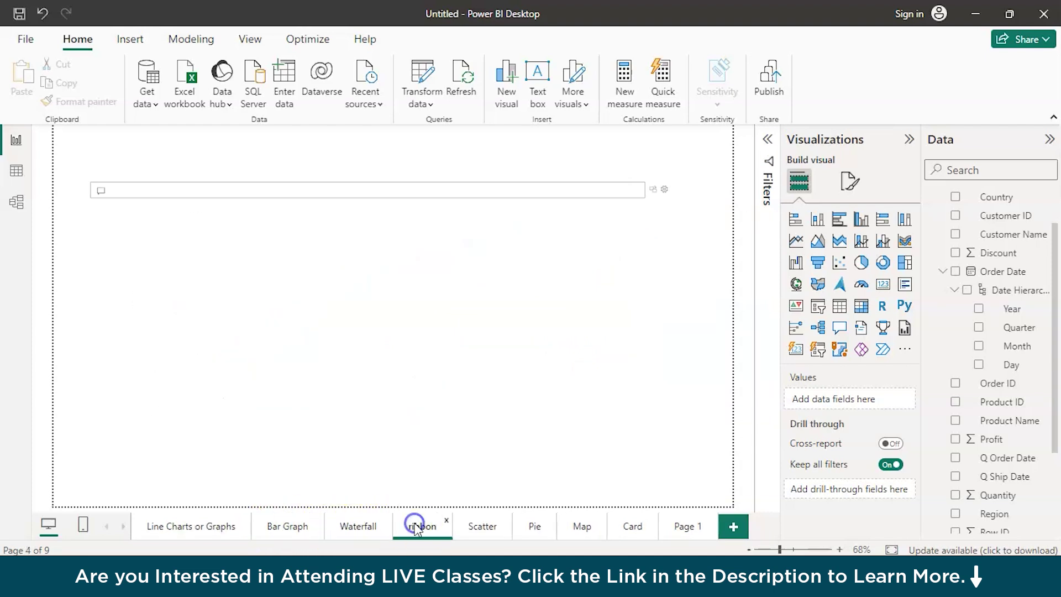
{"action": "left_click", "coordinate": [477, 524]}
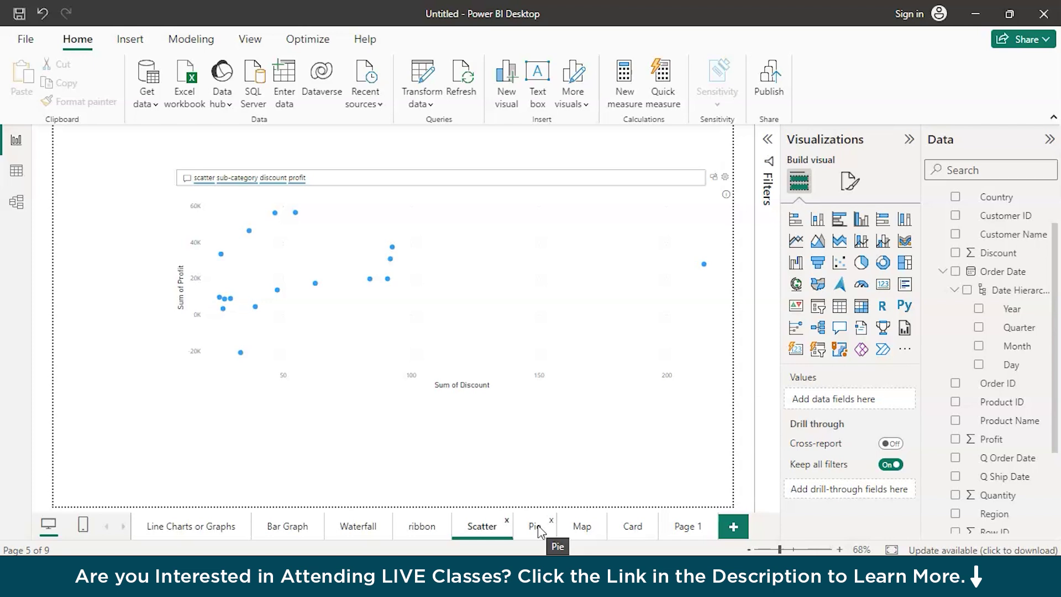
{"action": "left_click", "coordinate": [422, 530]}
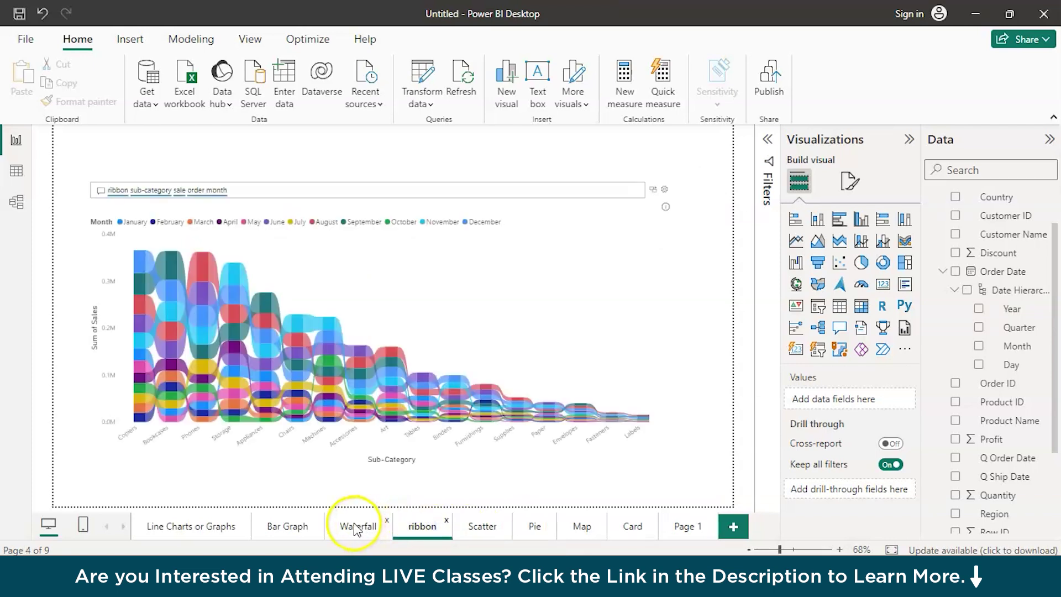
Rename the page holding the four KPI visuals as KPI and open the Line Charts or Graphs page
{"action": "left_click", "coordinate": [127, 224]}
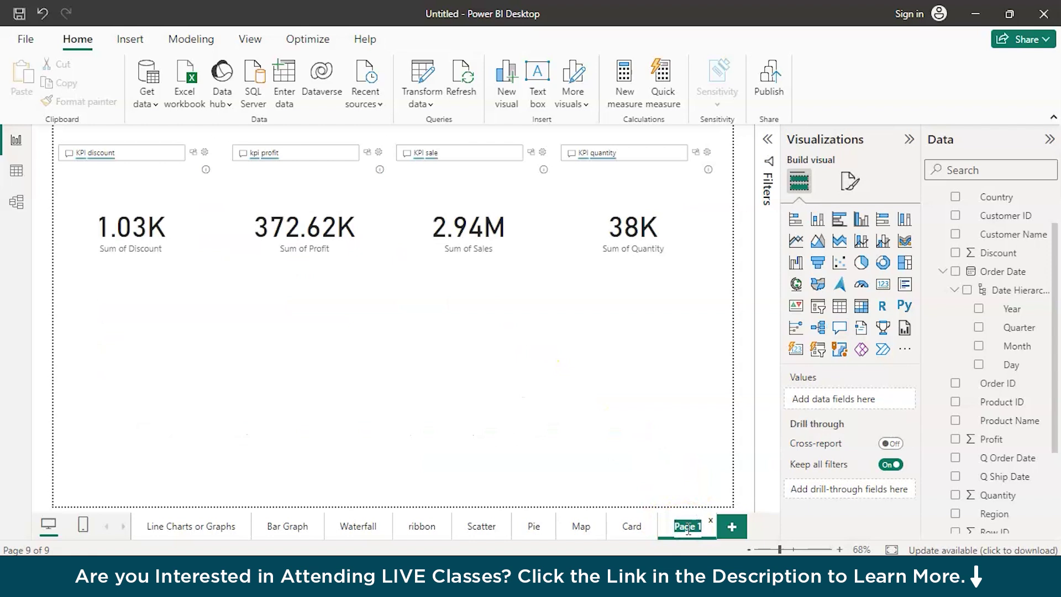
{"action": "left_click", "coordinate": [391, 399]}
{"action": "type", "text": "KPI"}
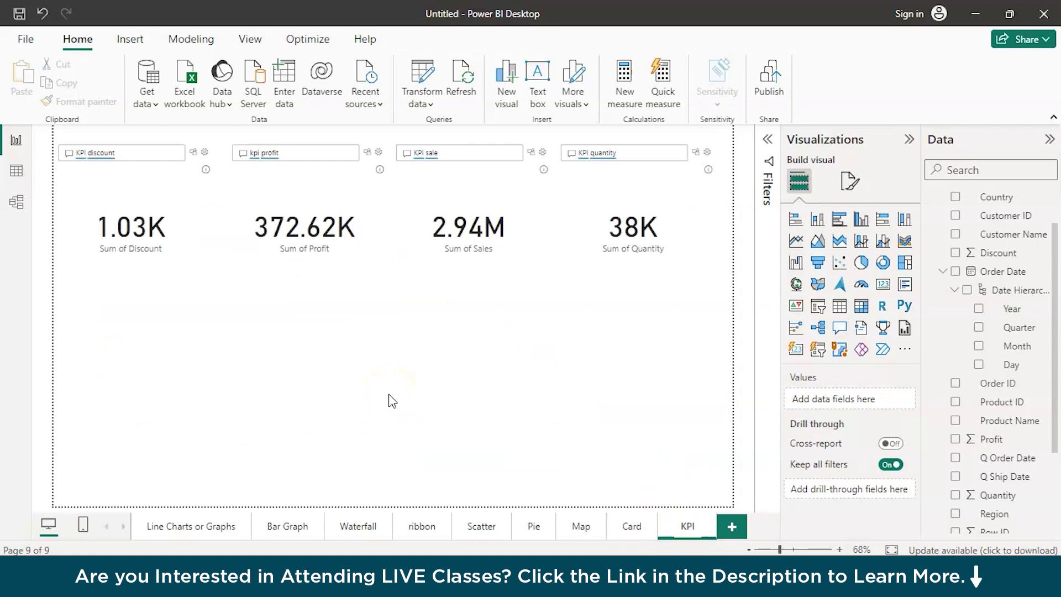
{"action": "left_click", "coordinate": [142, 422]}
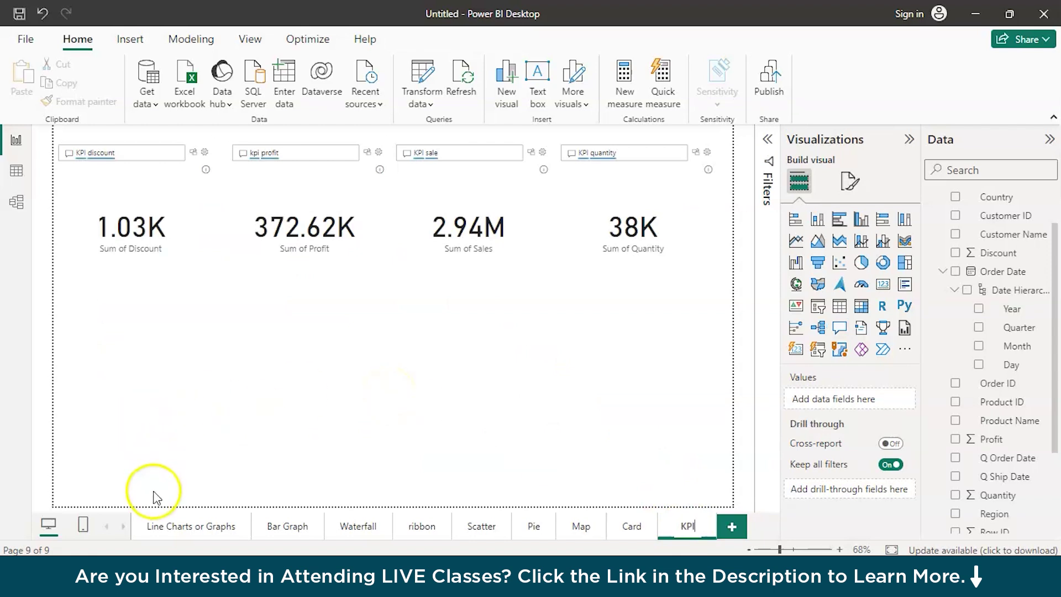
{"action": "left_click", "coordinate": [169, 524]}
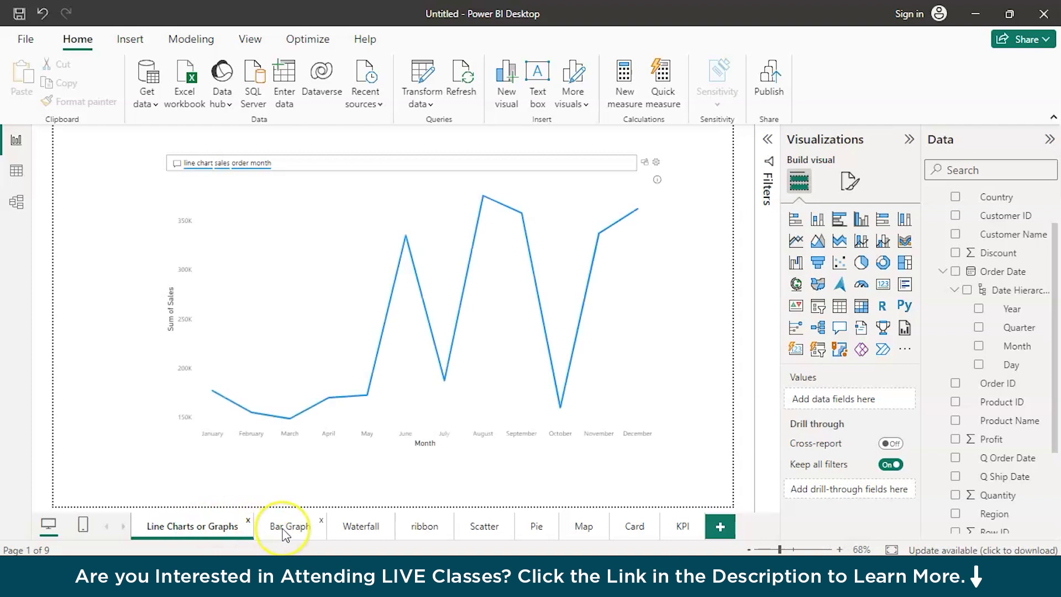